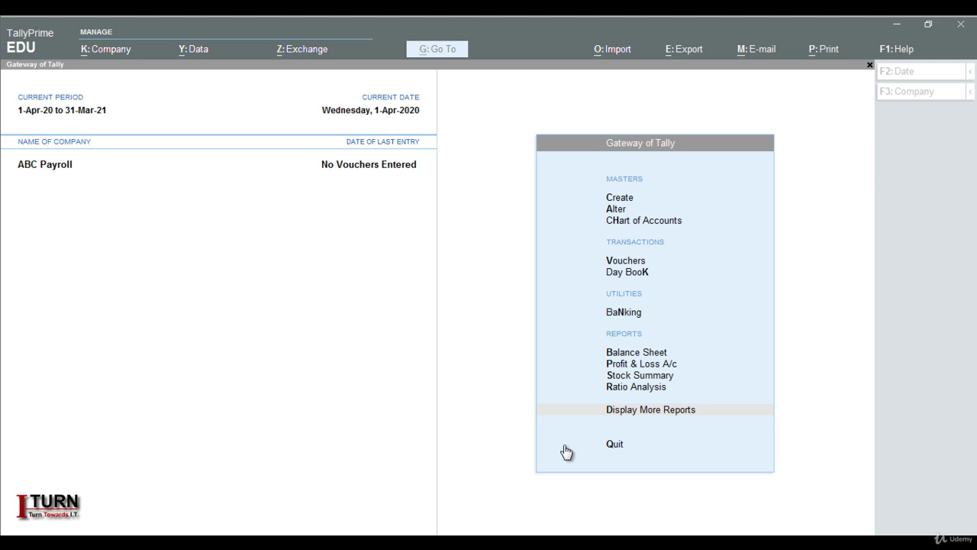
Open the company features of ABC Payroll and set Show more features to Yes
left_click(491, 409)
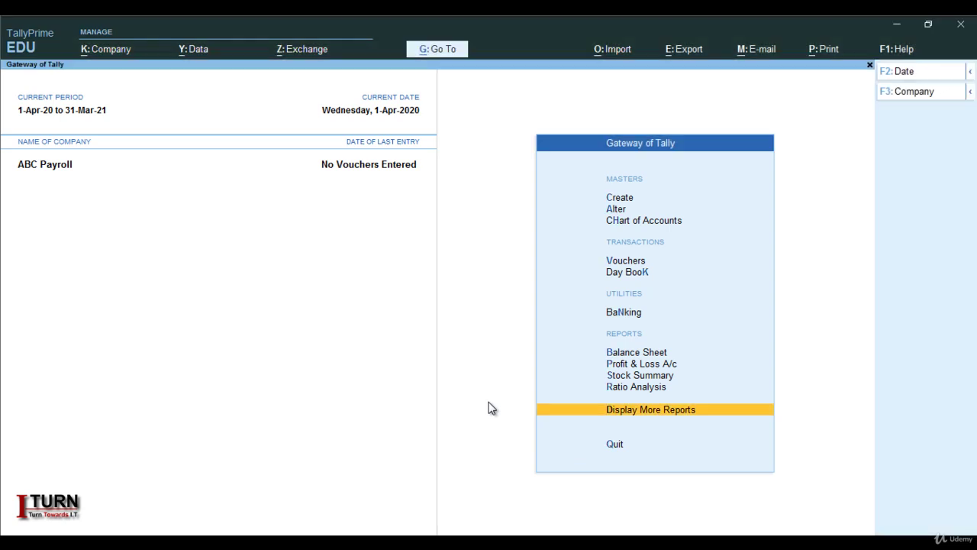
key("F11")
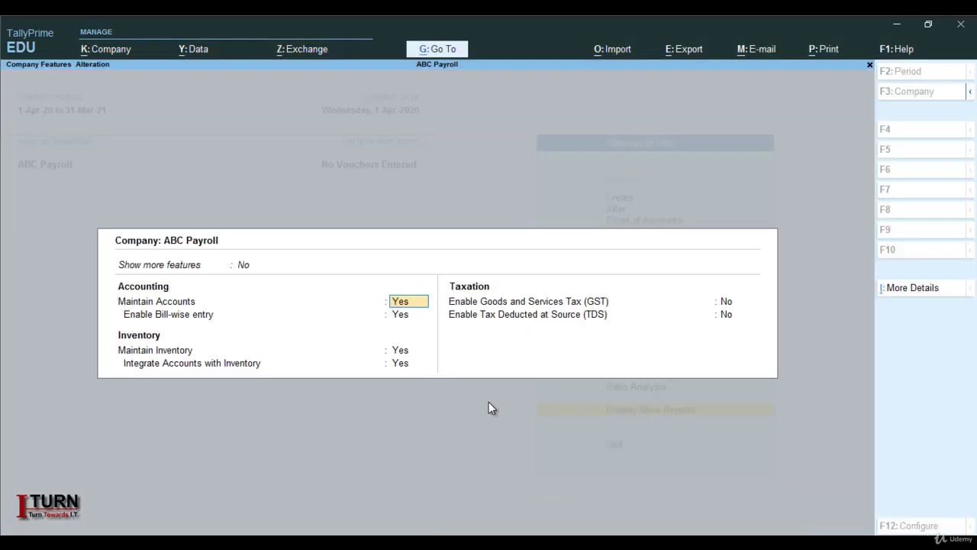
left_click(245, 268)
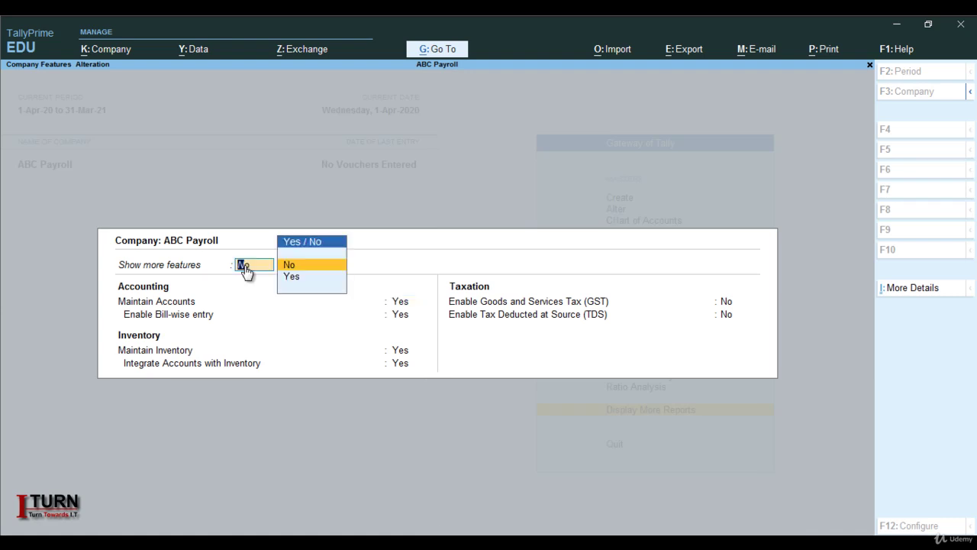
key("Down")
key("Return")
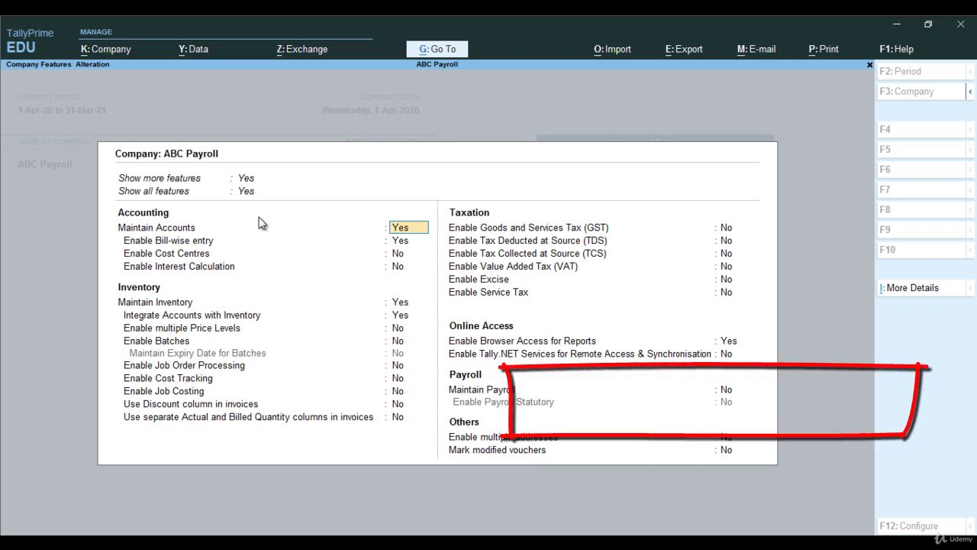
Set Maintain Payroll to Yes in the company's payroll features
key("Return")
key("Return")
key("Return")
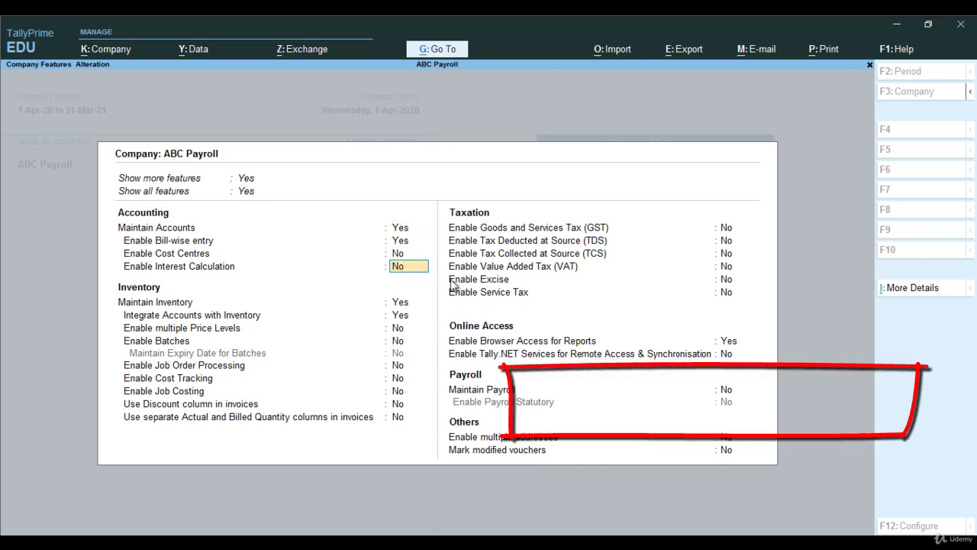
left_click(726, 391)
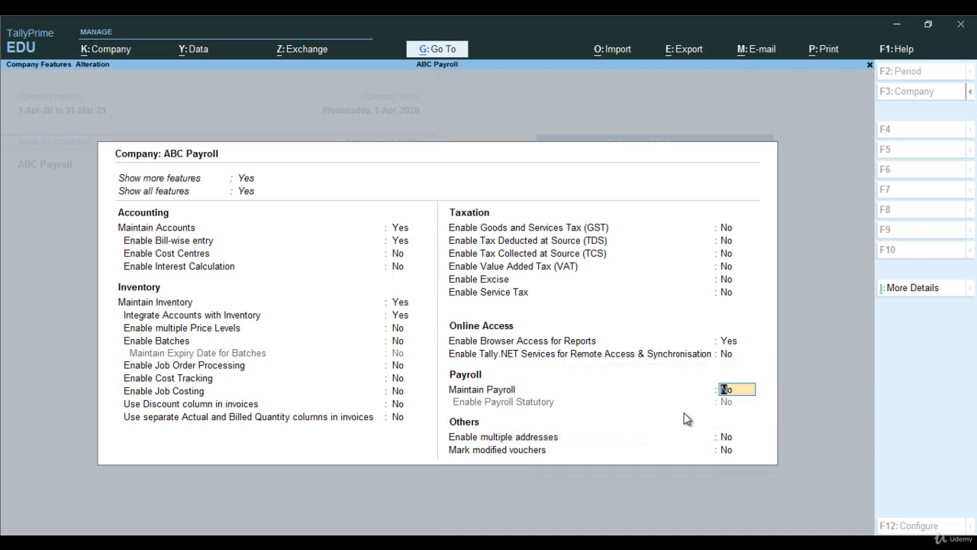
type("y")
key("Return")
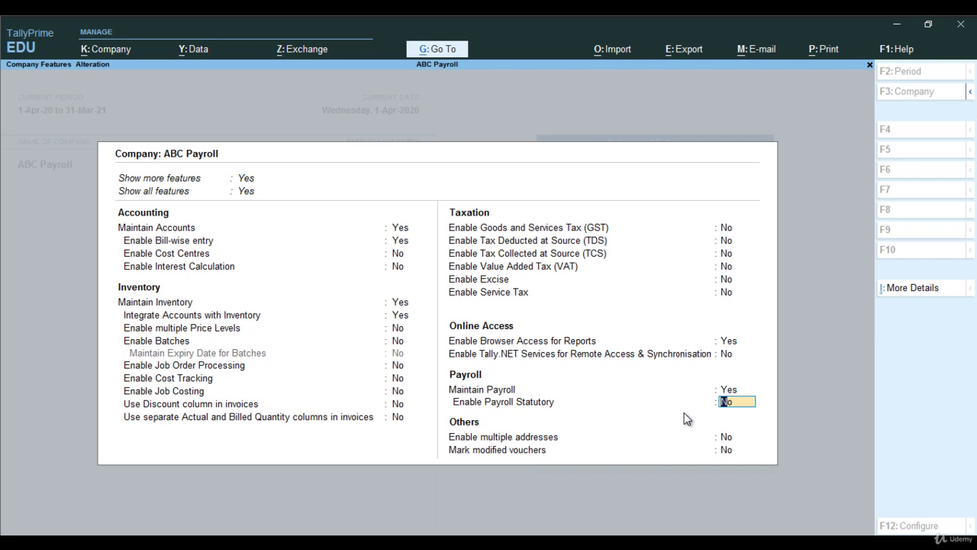
Set Enable Payroll Statutory to Yes and leave the Payroll Statutory Details form without entering anything
type("y")
key("Return")
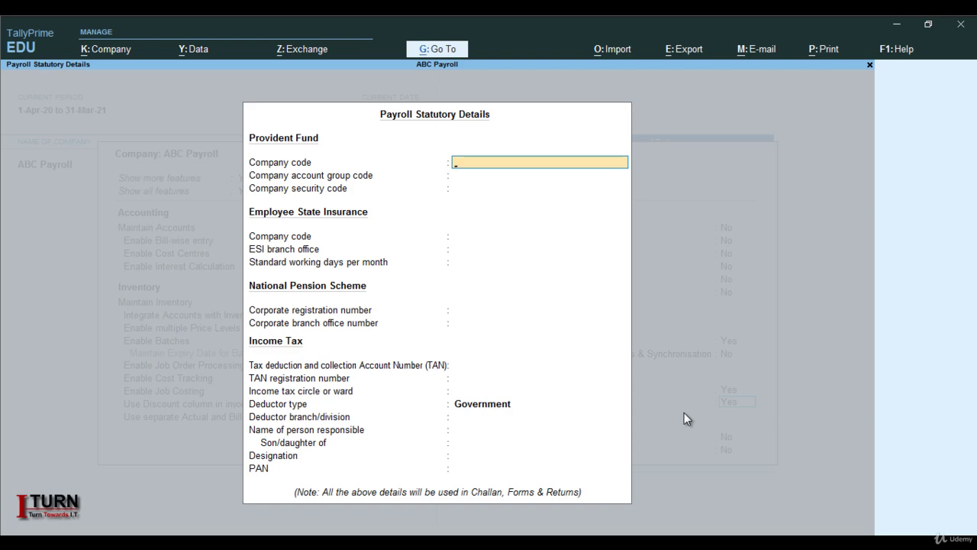
key("Escape")
key("y")
key("Return")
key("Escape")
type("y")
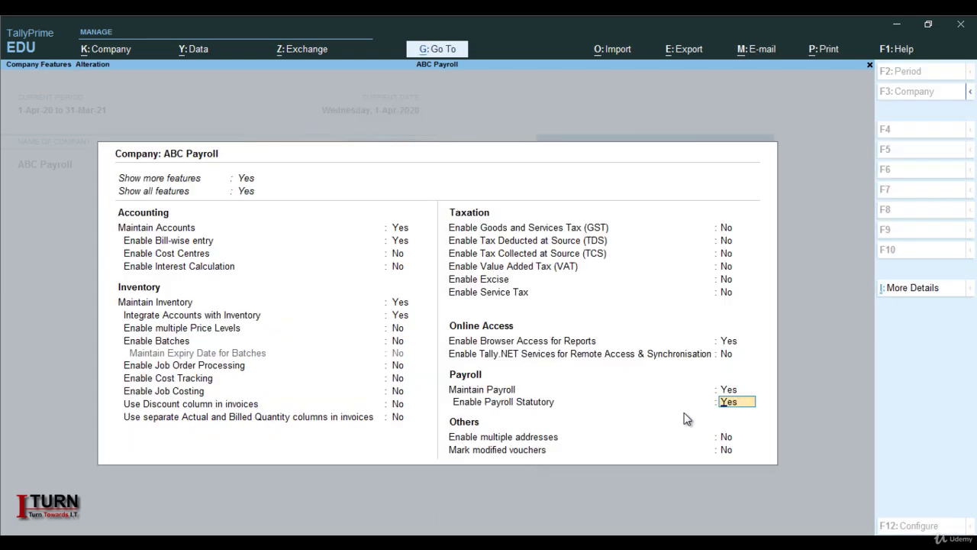
Set Enable Payroll Statutory to No and accept the company features
type("n")
key("Return")
key("Return")
key("Return")
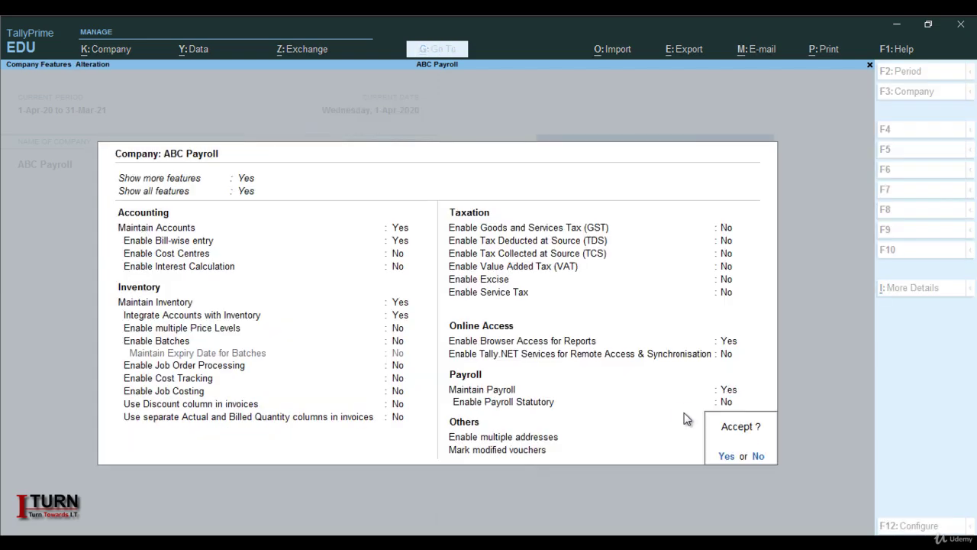
key("y")
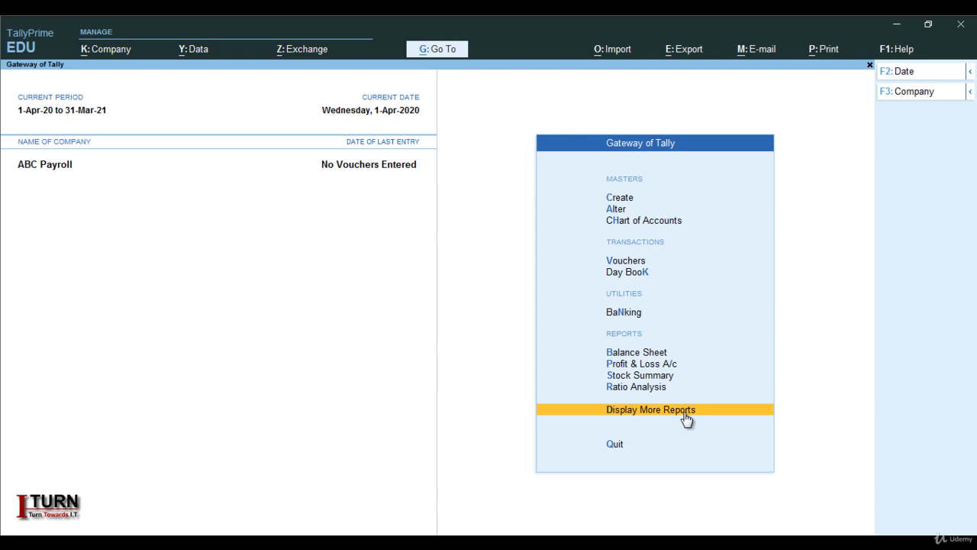
Open the creation form for a new Attendance/Production Type payroll master
key("Up")
key("Up")
key("Up")
key("Up")
key("Up")
key("Up")
key("Up")
key("Up")
key("Up")
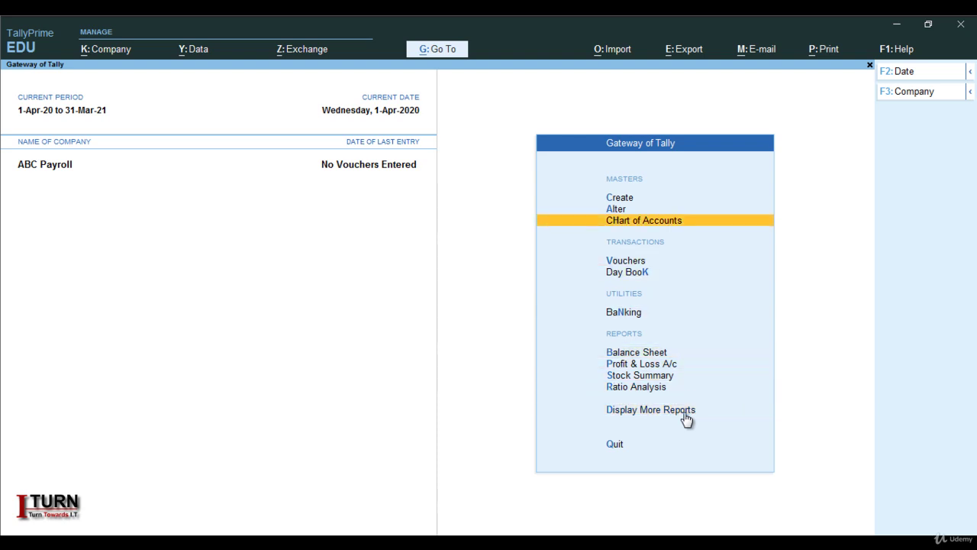
key("Up")
key("Return")
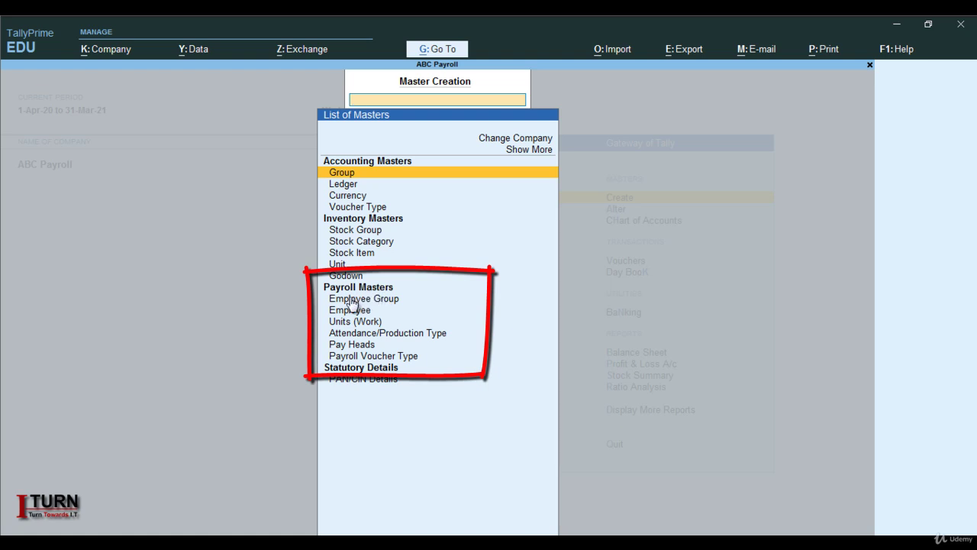
left_click(396, 336)
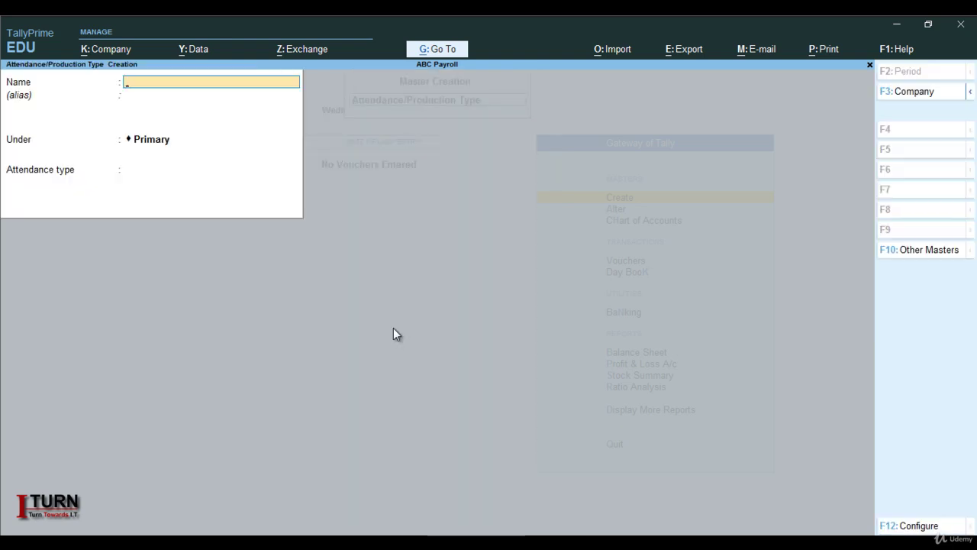
Create the attendance type Absent under Primary with attendance type Leave without Pay
key("Caps_Lock")
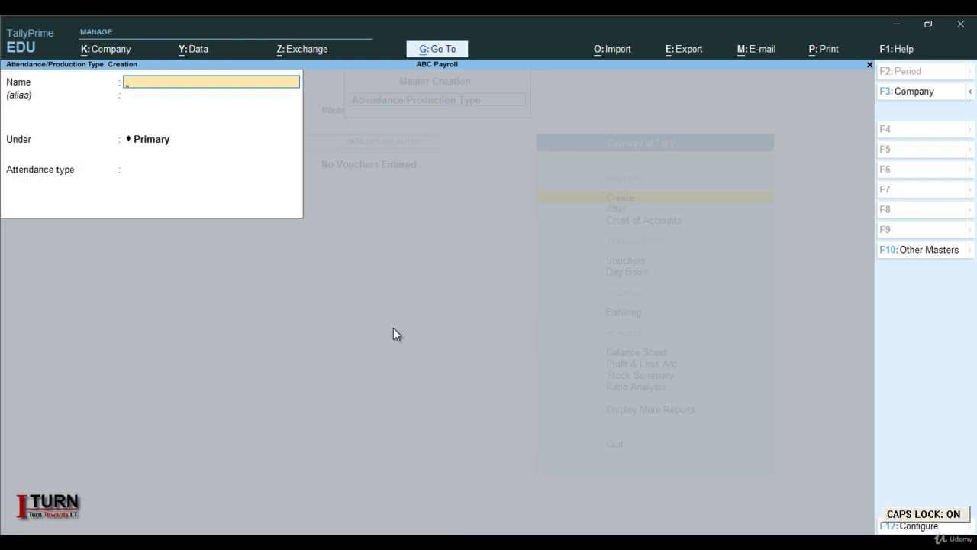
type("A")
key("Caps_Lock")
type("bsent")
key("Return")
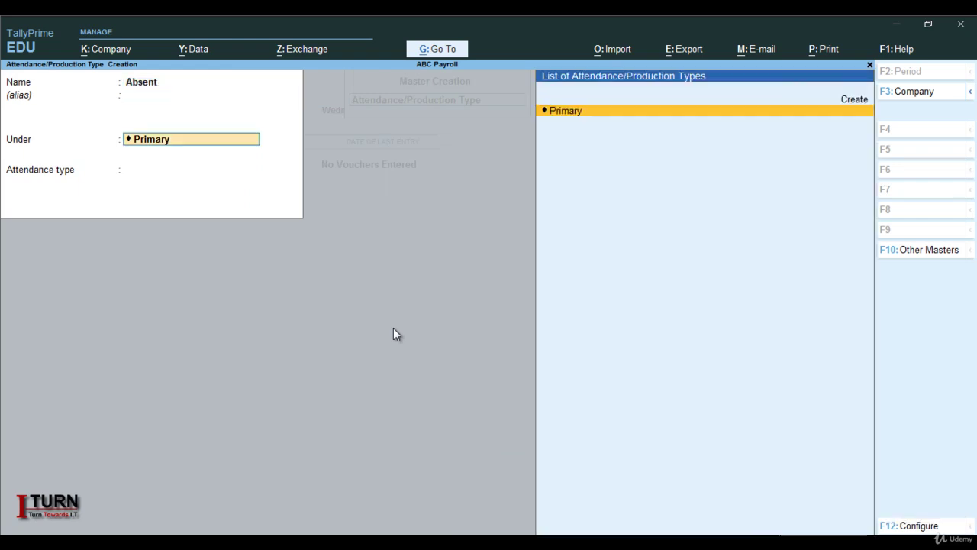
key("Return")
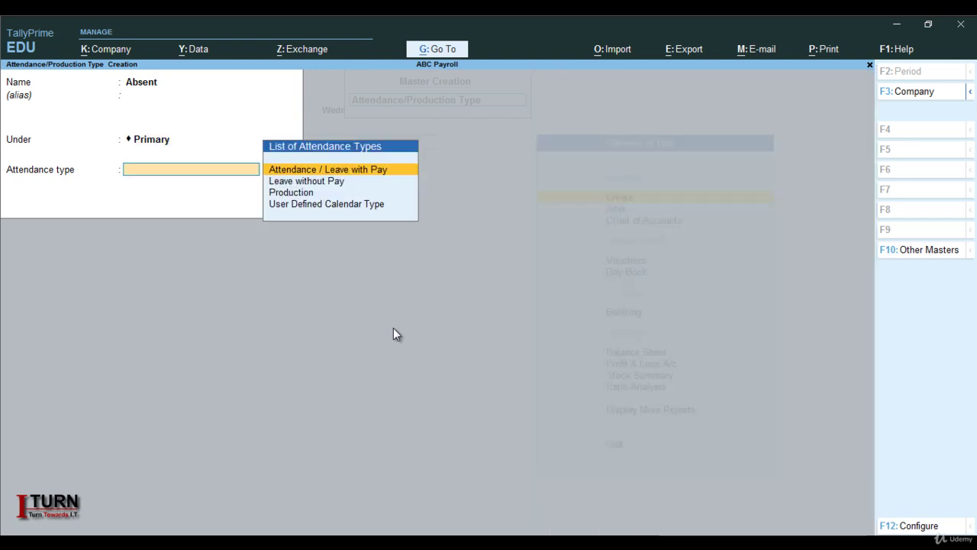
key("Down")
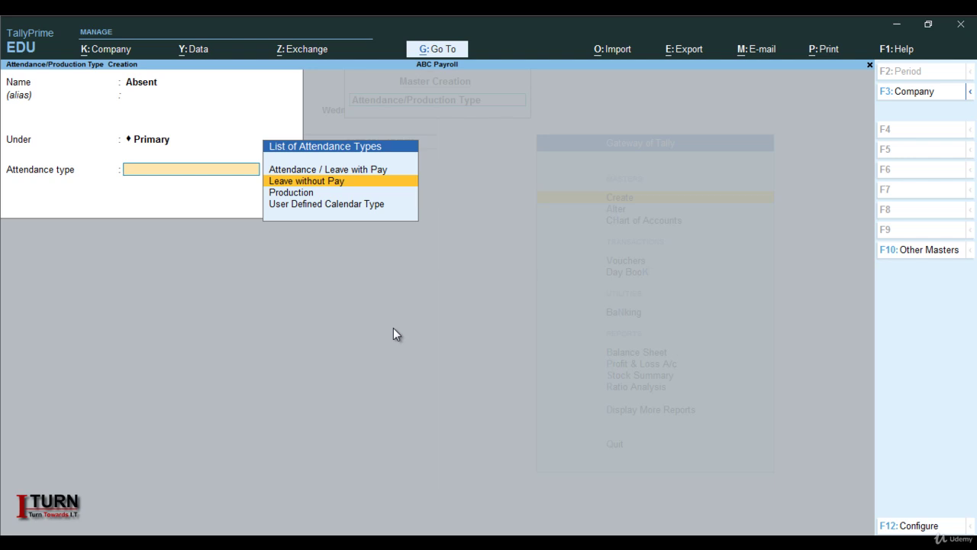
key("Return")
key("Return")
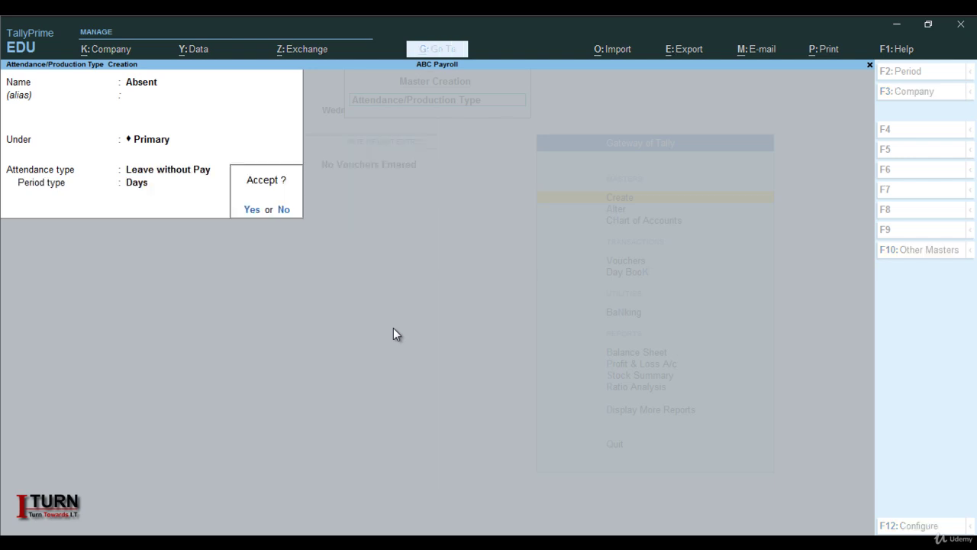
key("Return")
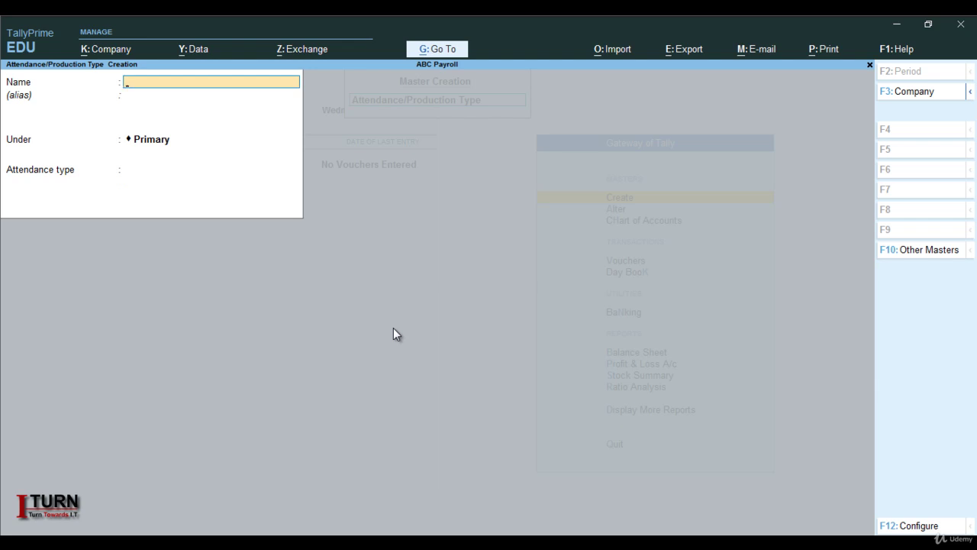
Enter a second attendance type named Overtime under Primary with attendance type Production
type("Overtime")
key("Return")
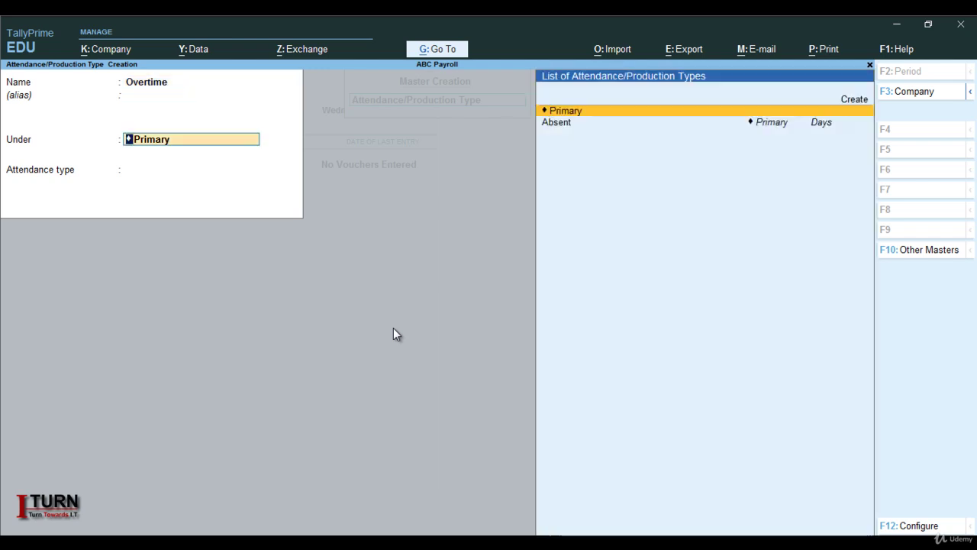
key("Return")
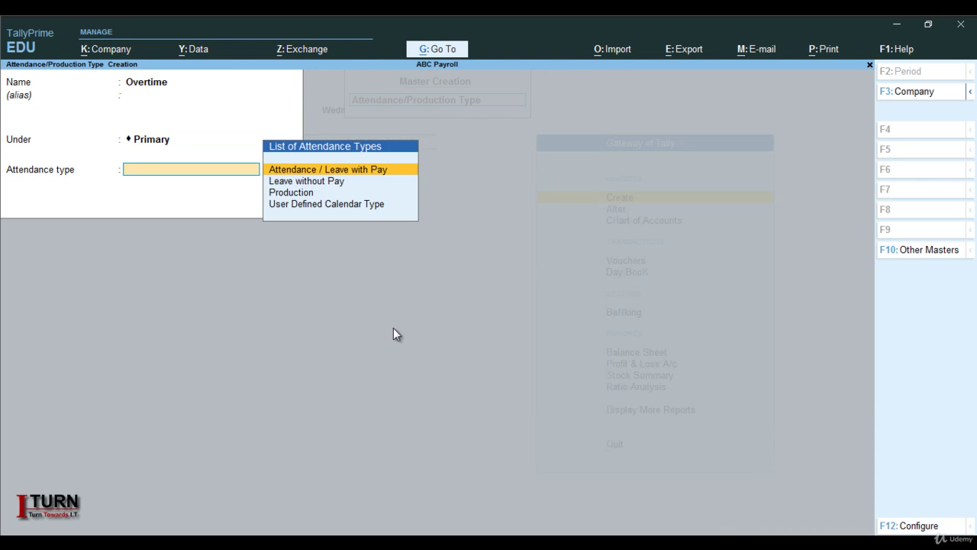
key("Down")
key("Down")
key("Return")
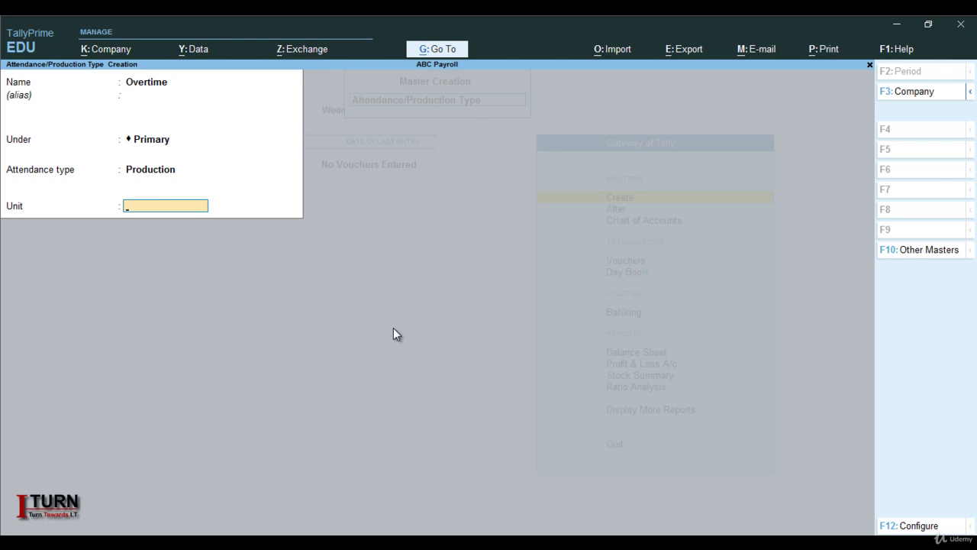
Create the simple unit Hrs with formal name Hours as Overtime's unit and accept the Overtime type
key("alt+c")
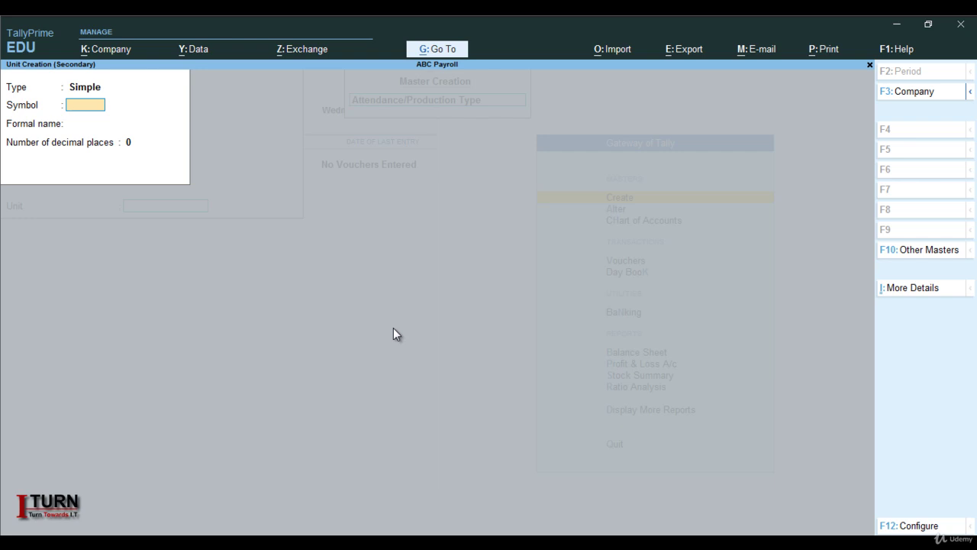
key("Caps_Lock")
type("H")
key("Caps_Lock")
type("rs")
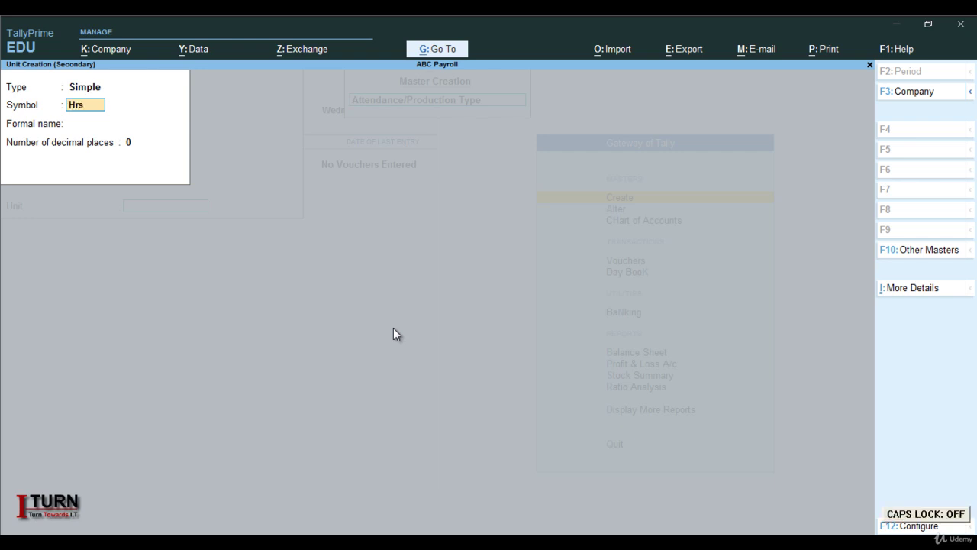
key("Return")
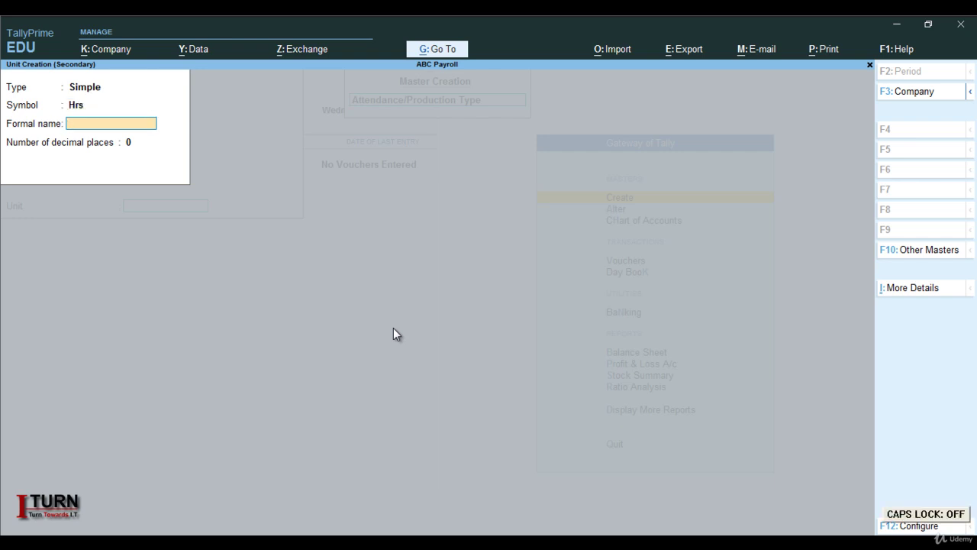
key("Caps_Lock")
type("H")
key("Caps_Lock")
type("ours")
key("Return")
key("Return")
key("Return")
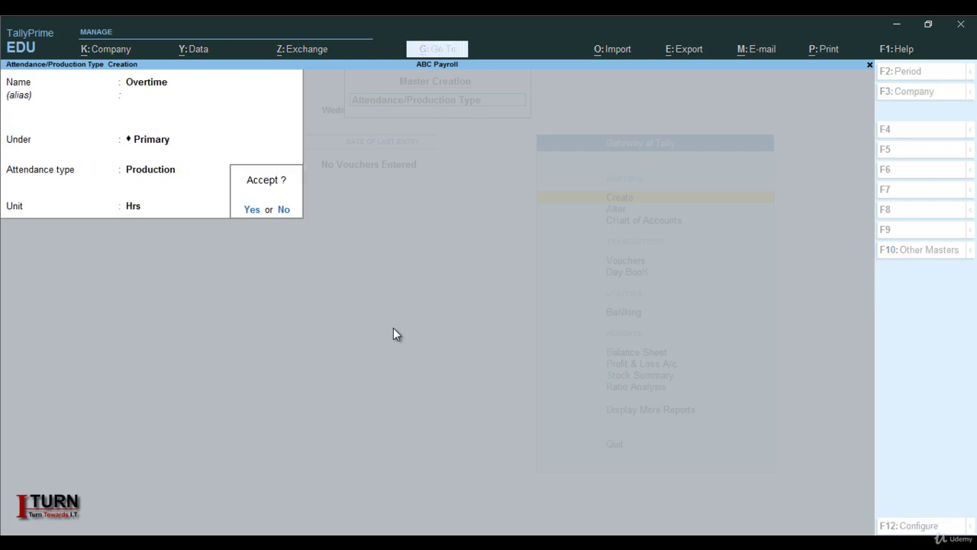
key("Return")
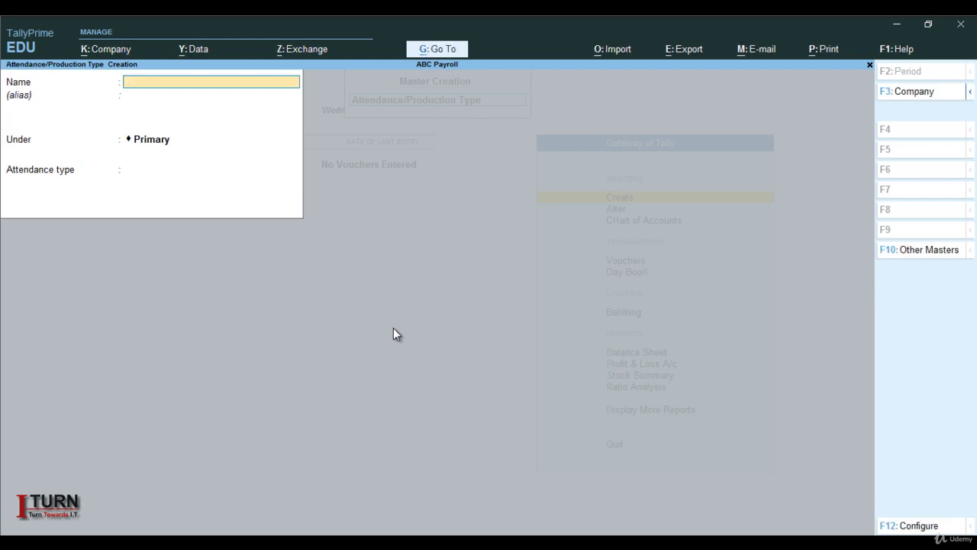
Leave attendance type creation and open the creation form for a new pay head
key("Escape")
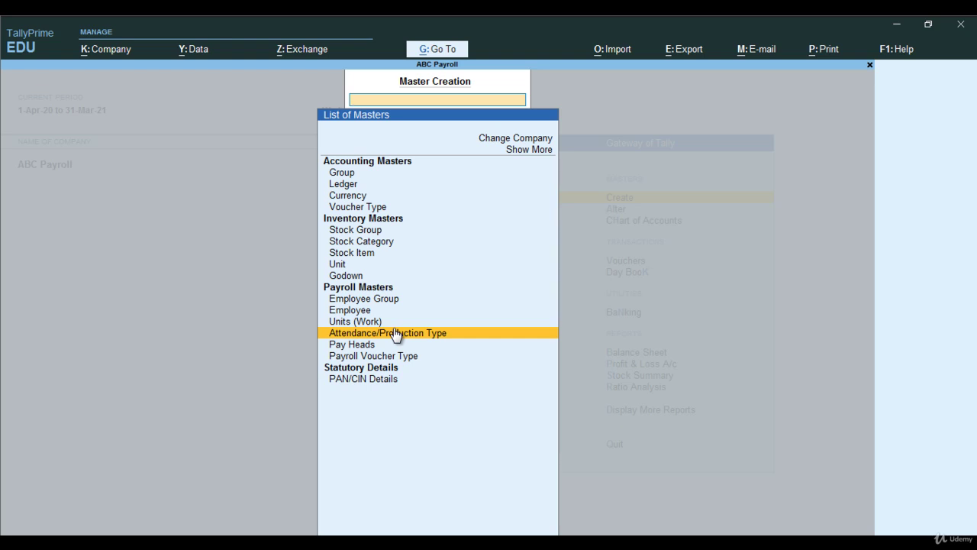
key("Up")
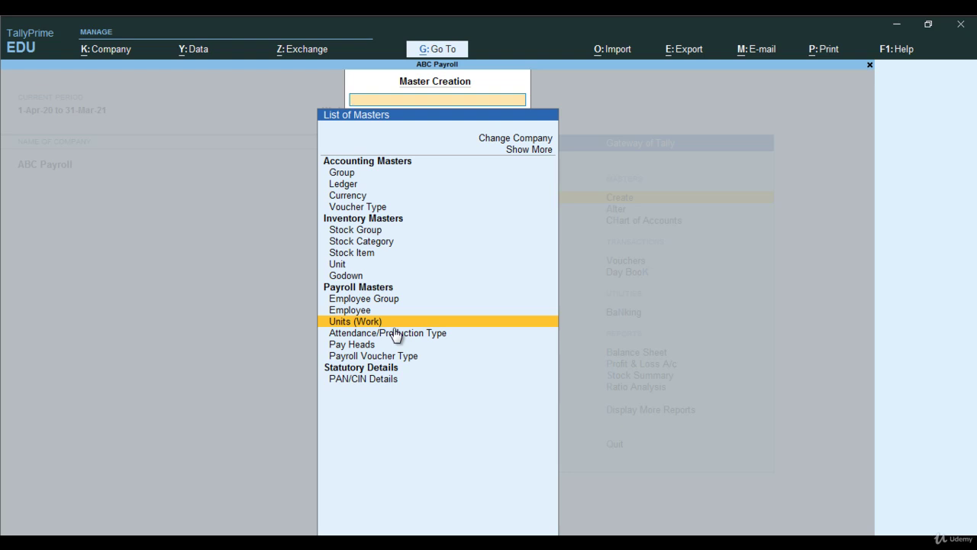
key("Down")
key("Down")
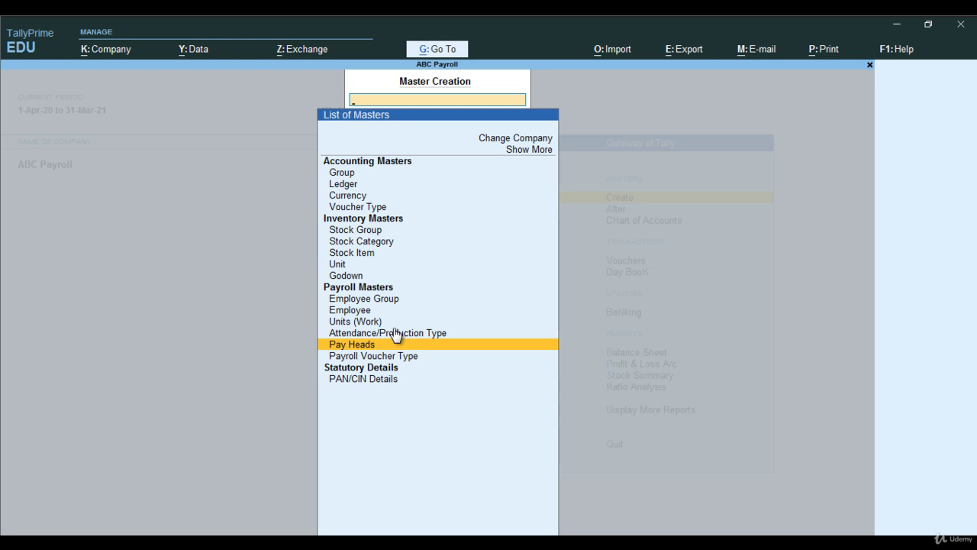
key("Return")
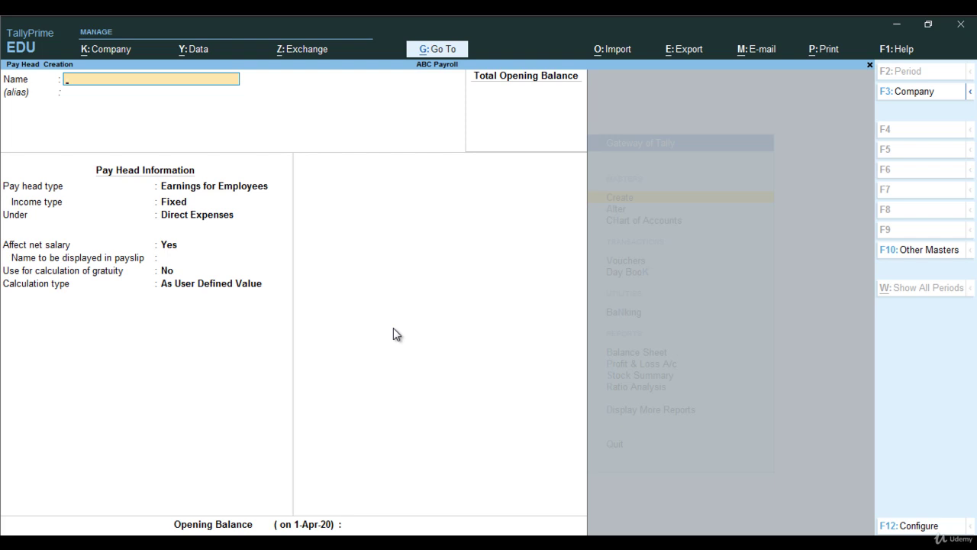
Enter the pay head Basic Salary as Earnings for Employees with Fixed income type under Indirect Expenses
type("Basic Salary")
key("Return")
key("Return")
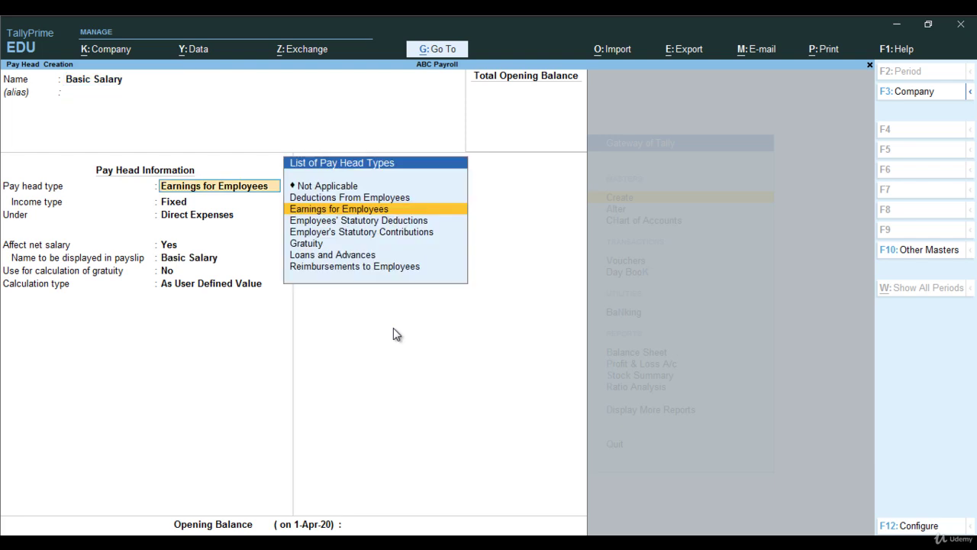
key("Return")
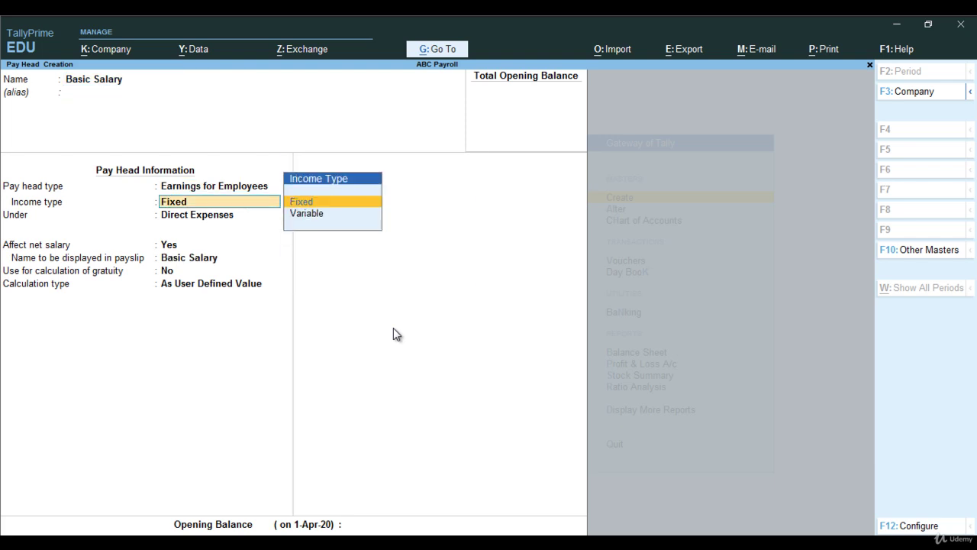
key("Return")
key("Down")
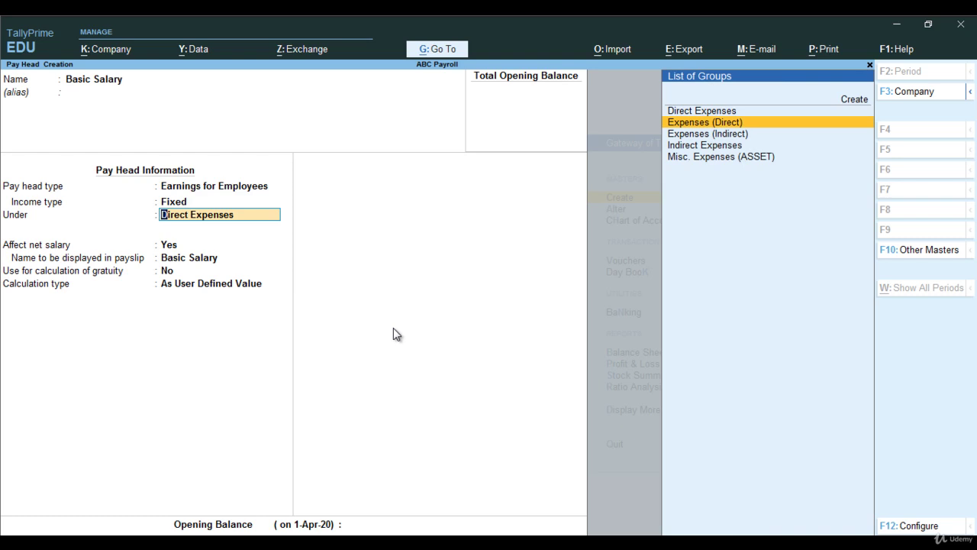
key("Down")
key("Down")
key("Return")
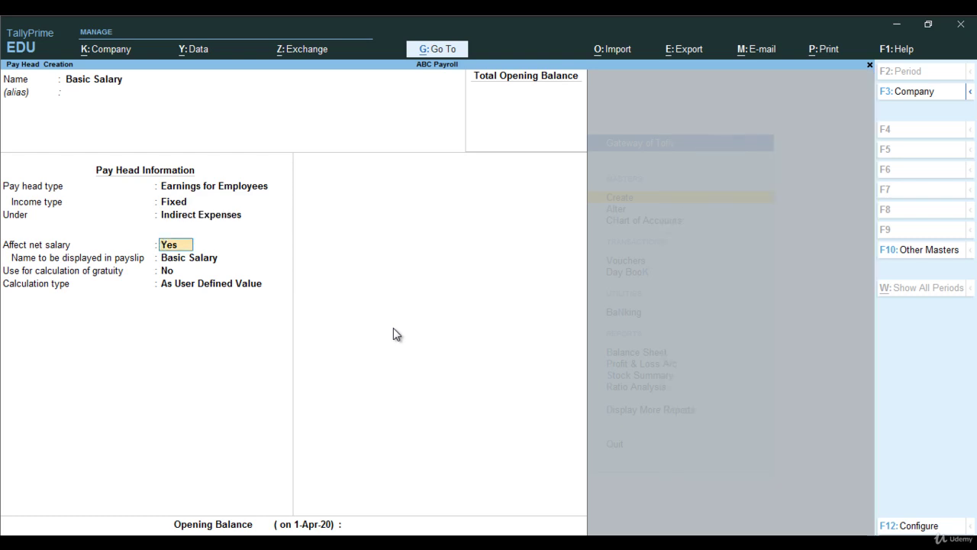
Let Basic Salary affect net salary, exclude it from gratuity, and calculate it On Attendance with Absent as leave without pay
key("Return")
key("Return")
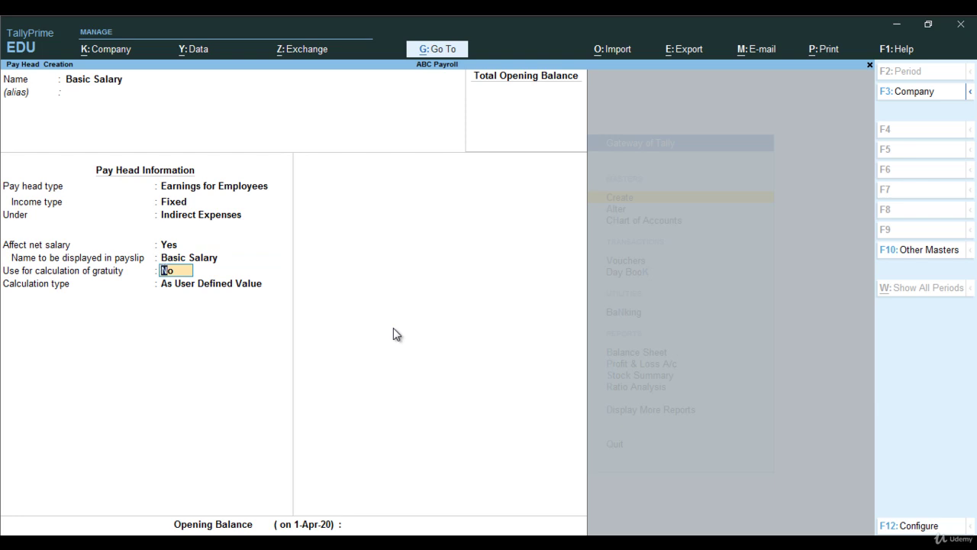
key("Return")
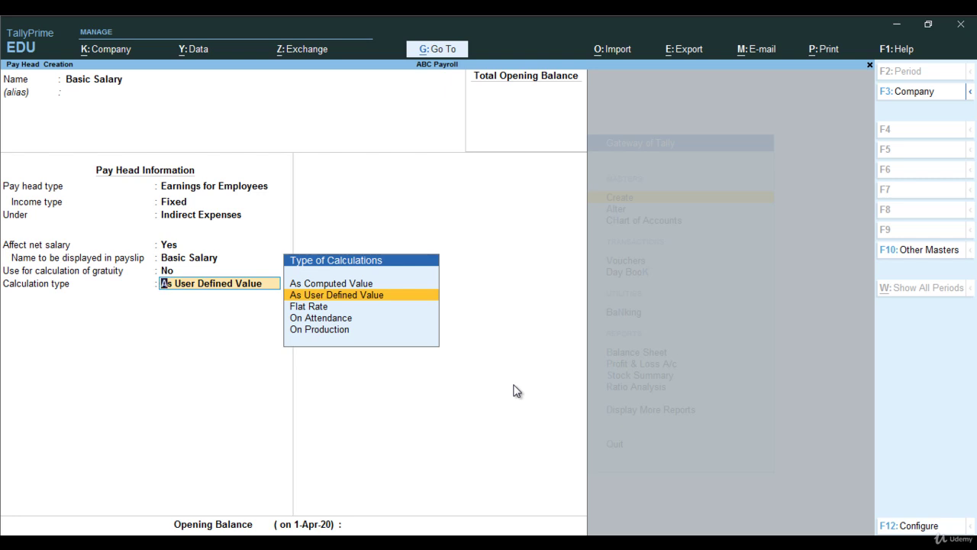
key("Down")
key("Down")
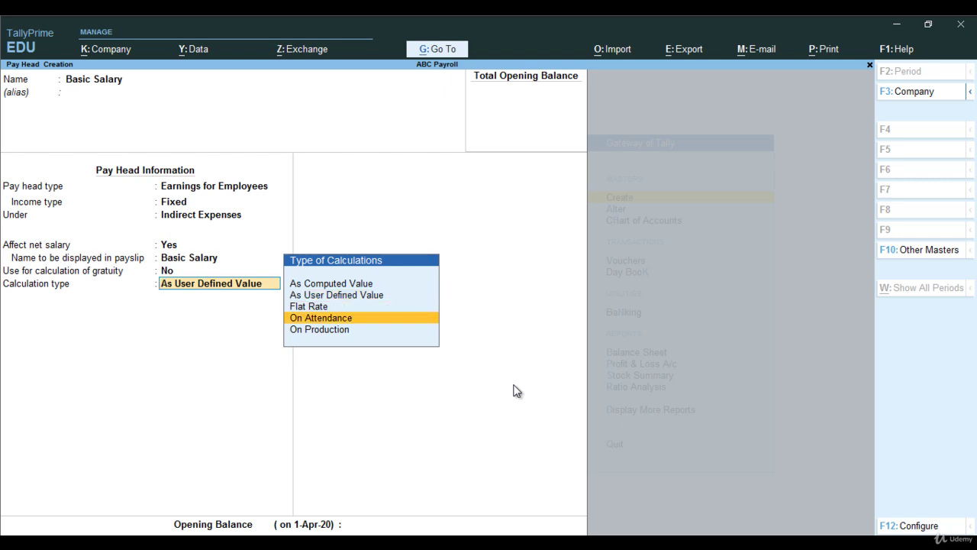
key("Return")
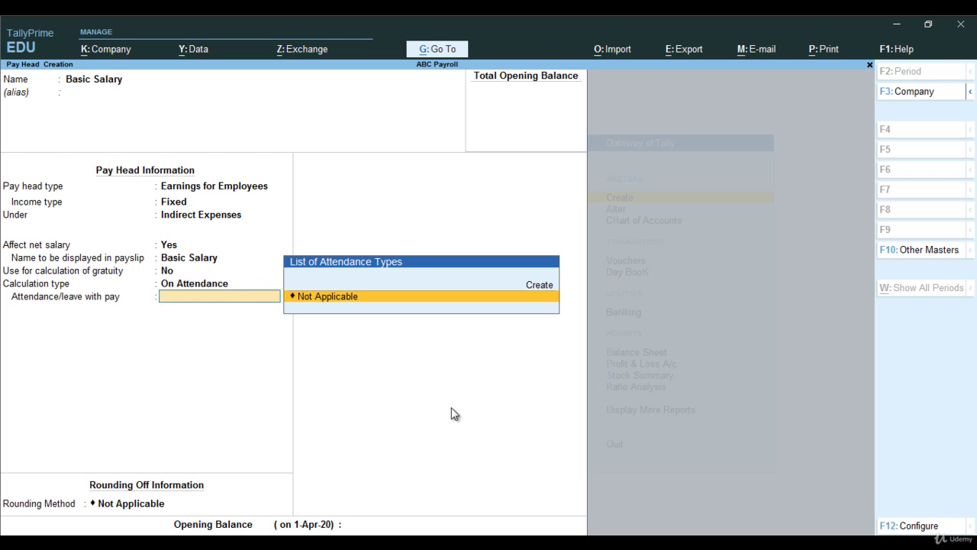
key("Return")
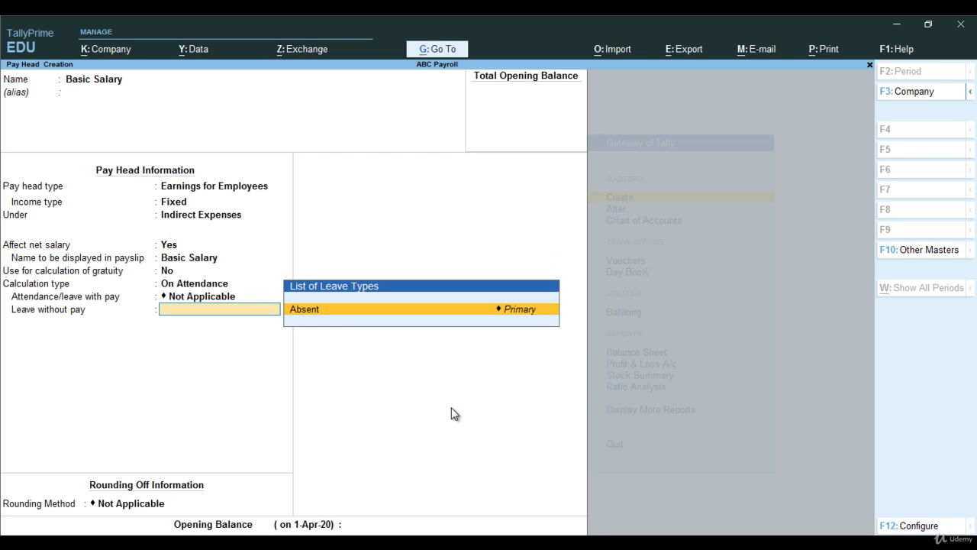
key("Return")
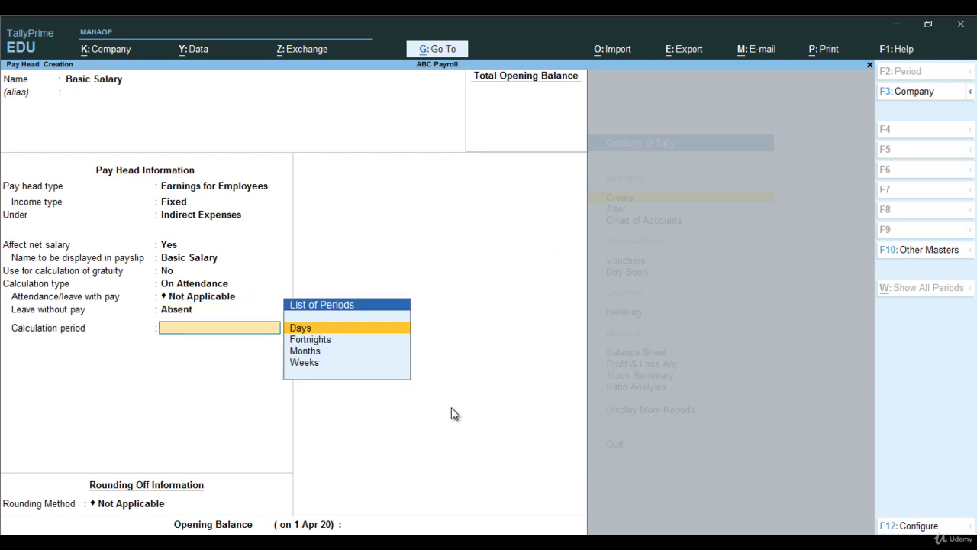
Set Basic Salary's calculation period to Months, As per Calendar Period, without rounding, and accept the pay head
key("Down")
key("Down")
key("Return")
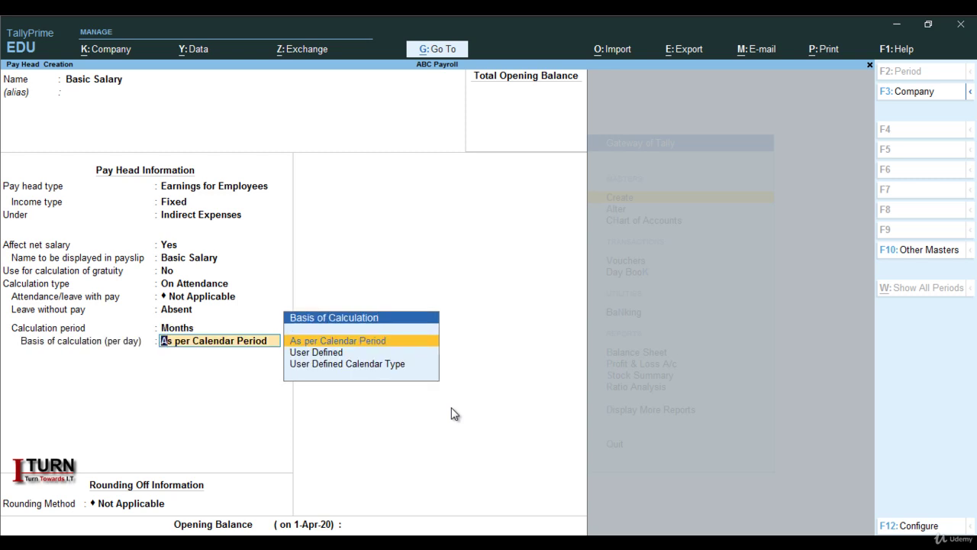
key("Return")
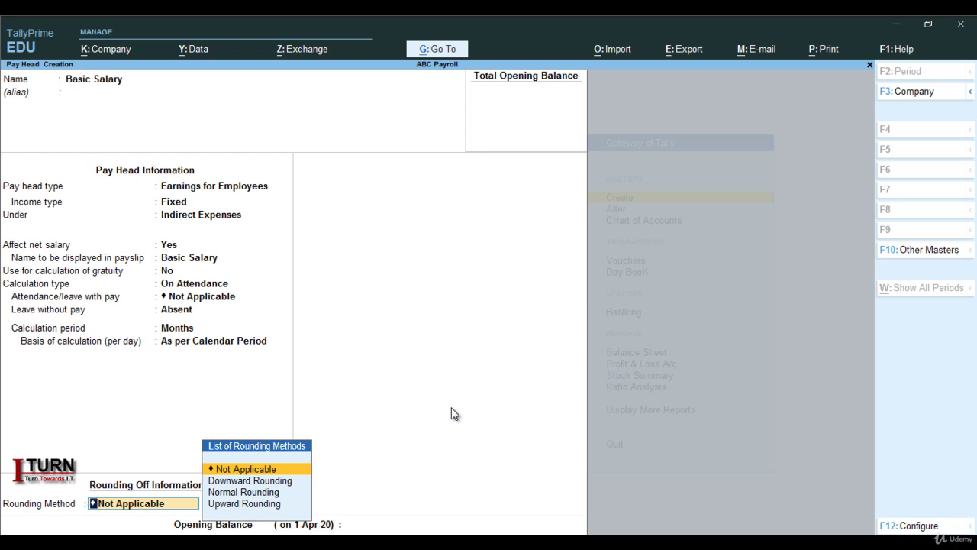
key("Return")
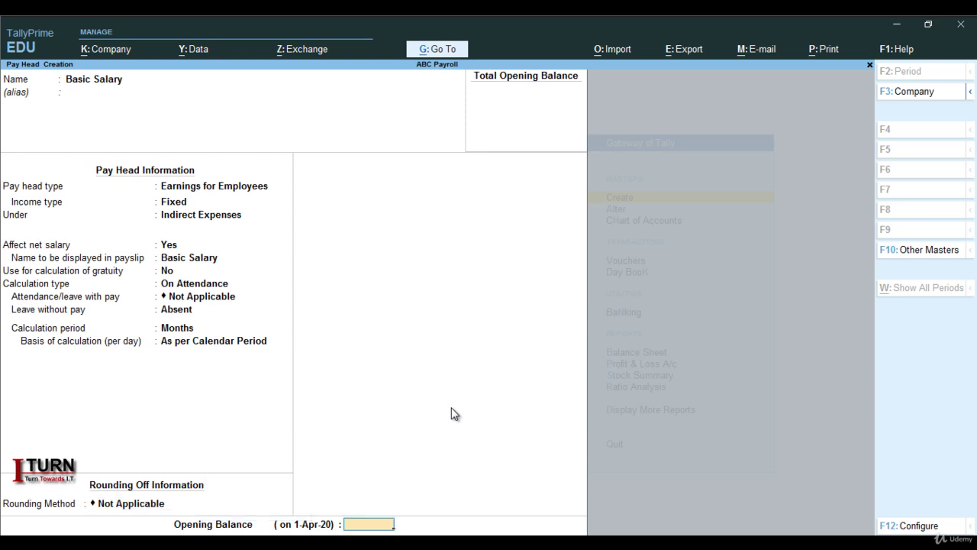
key("Return")
key("Return")
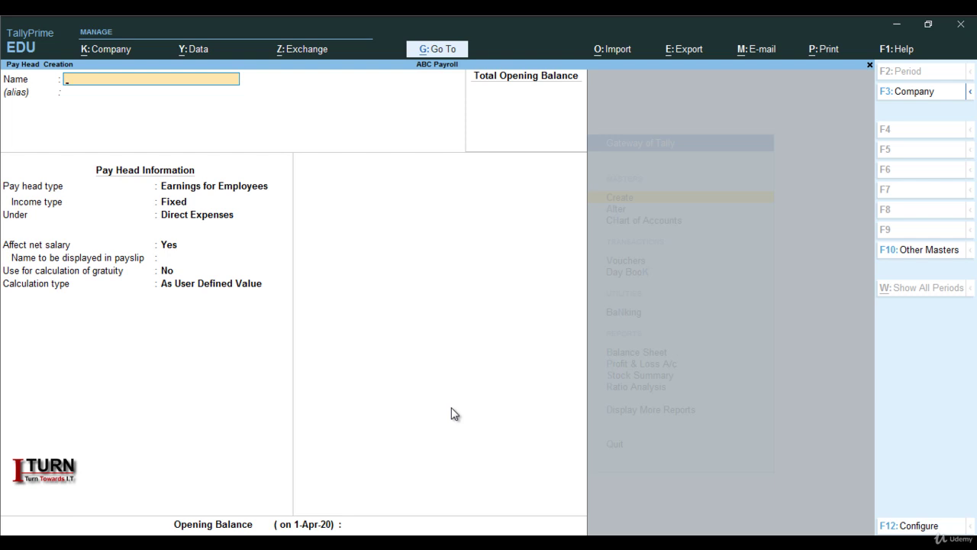
Name the next pay head Travel Exp and leave its alias empty
key("Caps_Lock")
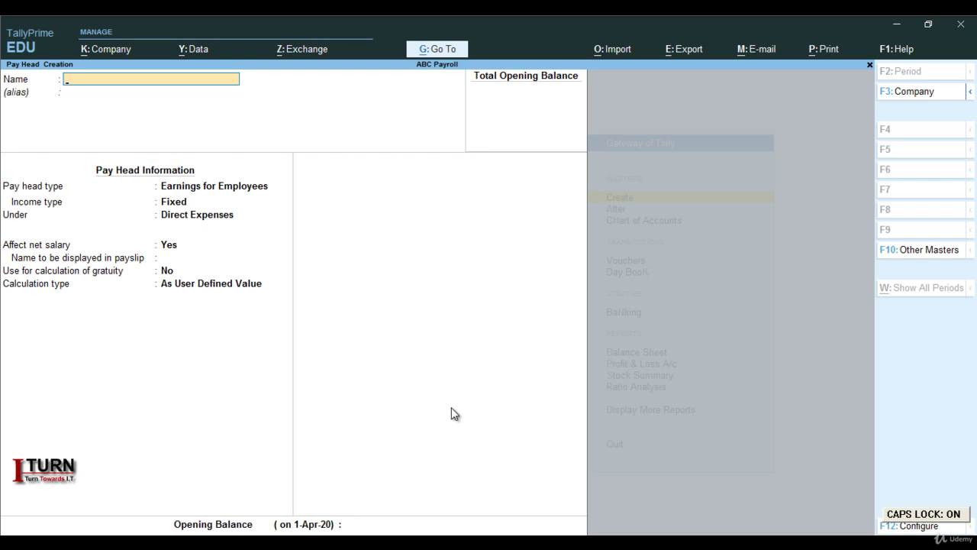
type("T")
key("Caps_Lock")
type("ravel")
key("Caps_Lock")
type("E")
key("Caps_Lock")
type("xp")
key("Return")
key("Return")
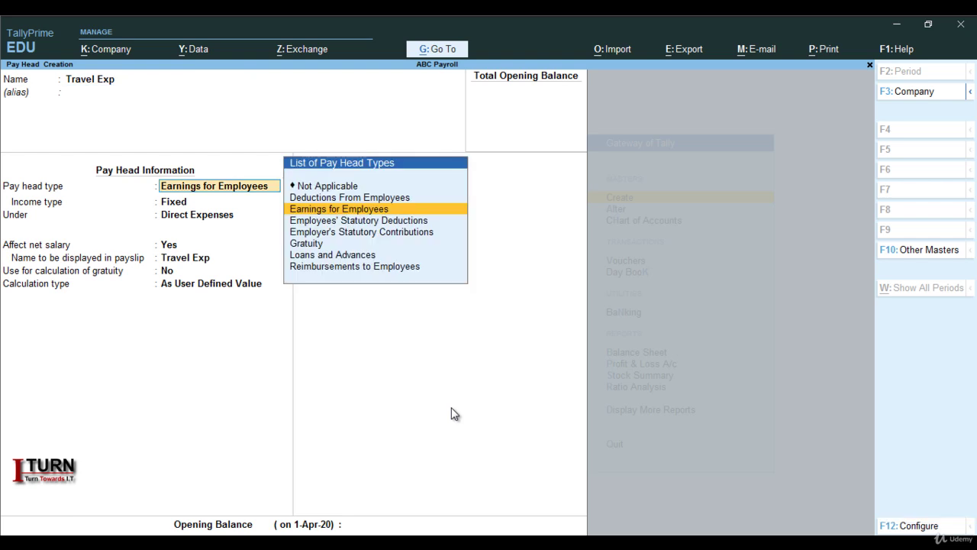
Set Travel Exp as Fixed Earnings for Employees under Indirect Expenses, affecting net salary and not used for gratuity
key("Return")
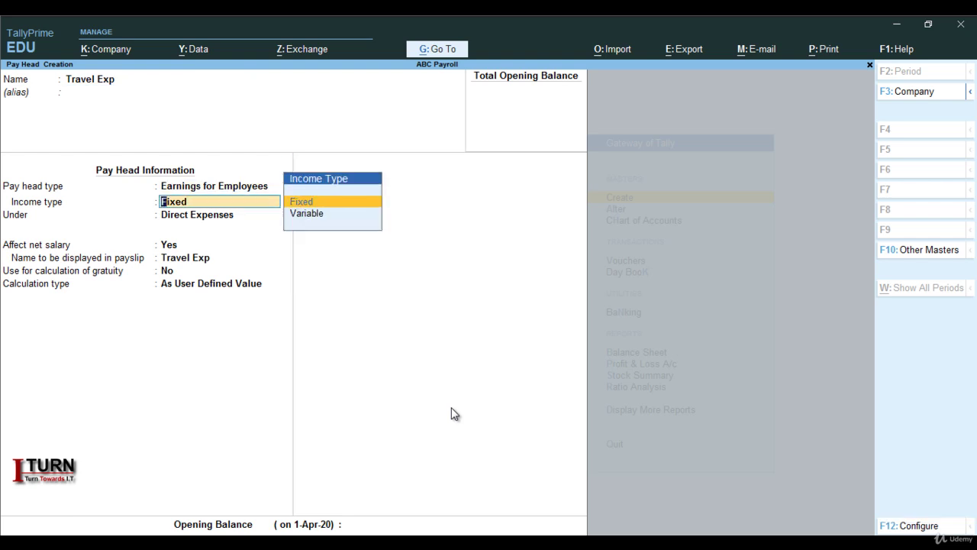
key("Return")
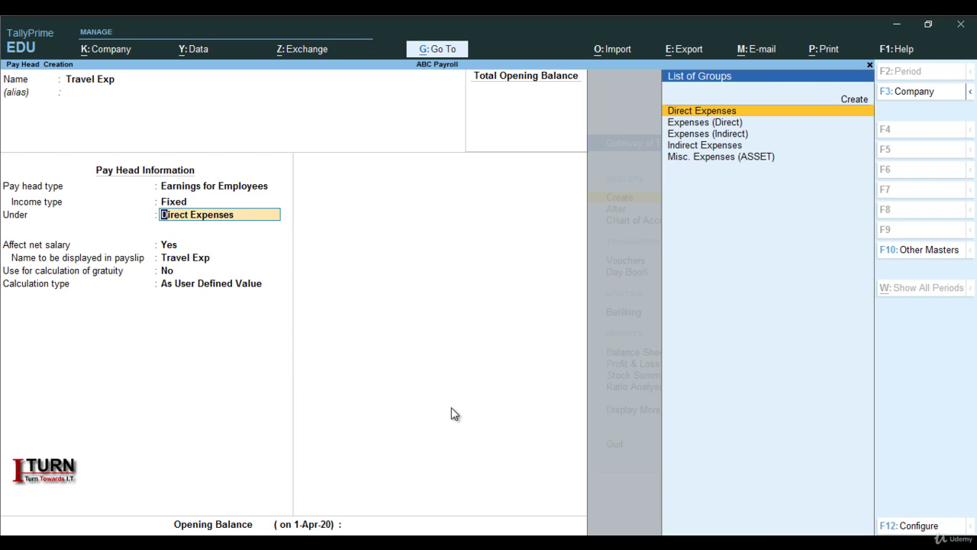
type("I")
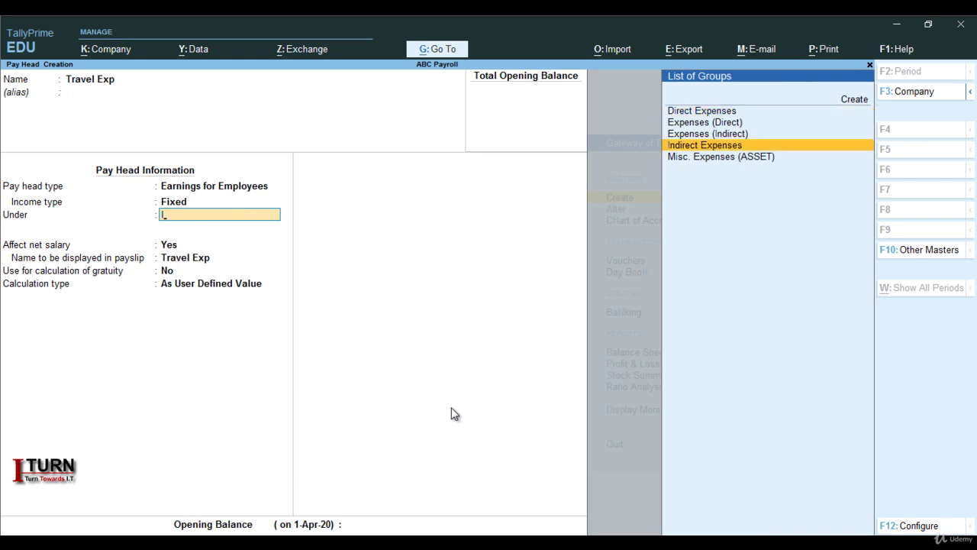
key("Return")
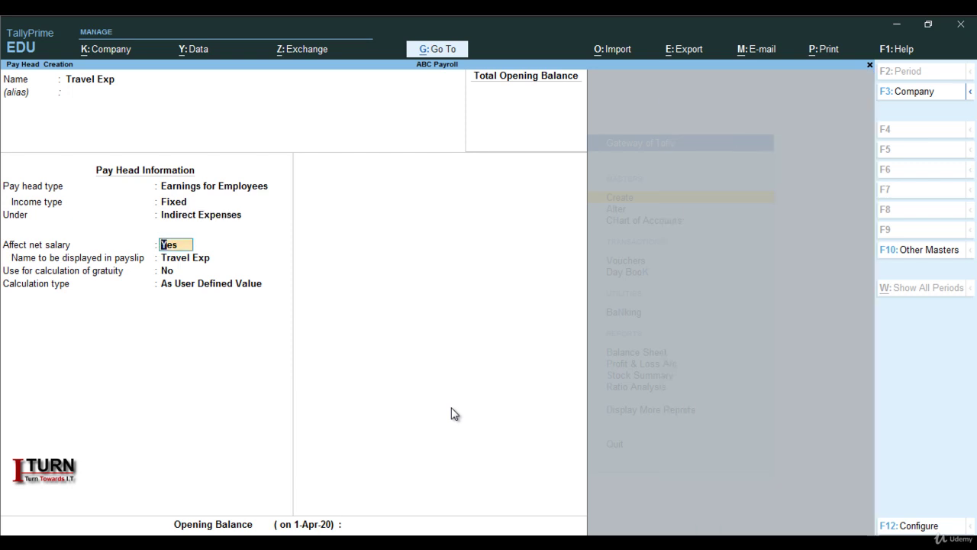
key("Return")
key("Return")
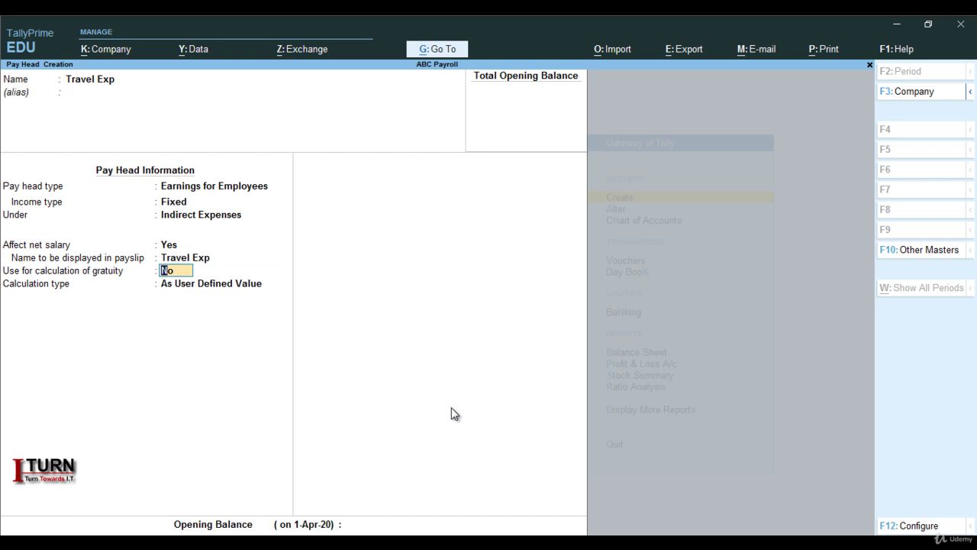
key("Return")
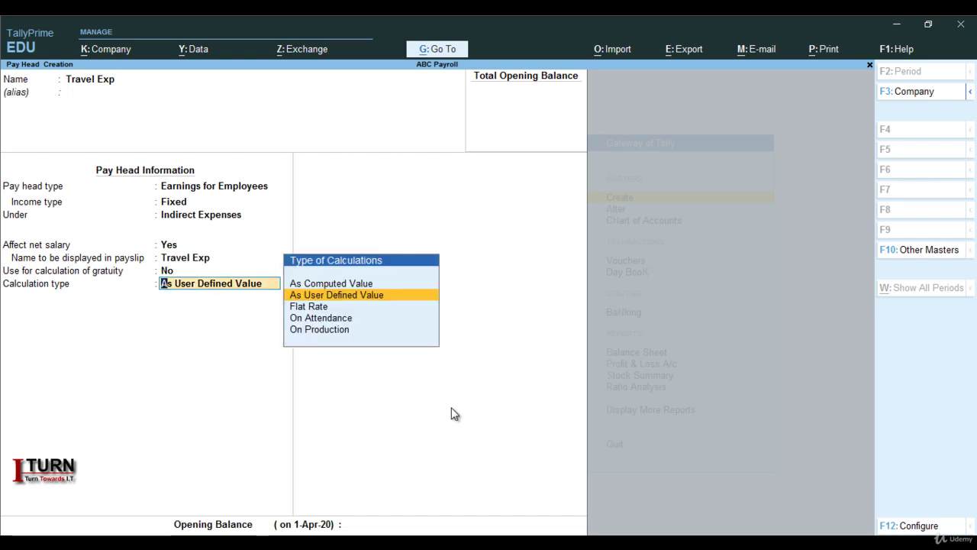
Calculate Travel Exp at Flat Rate with a Months period and no rounding, and accept the pay head
key("Down")
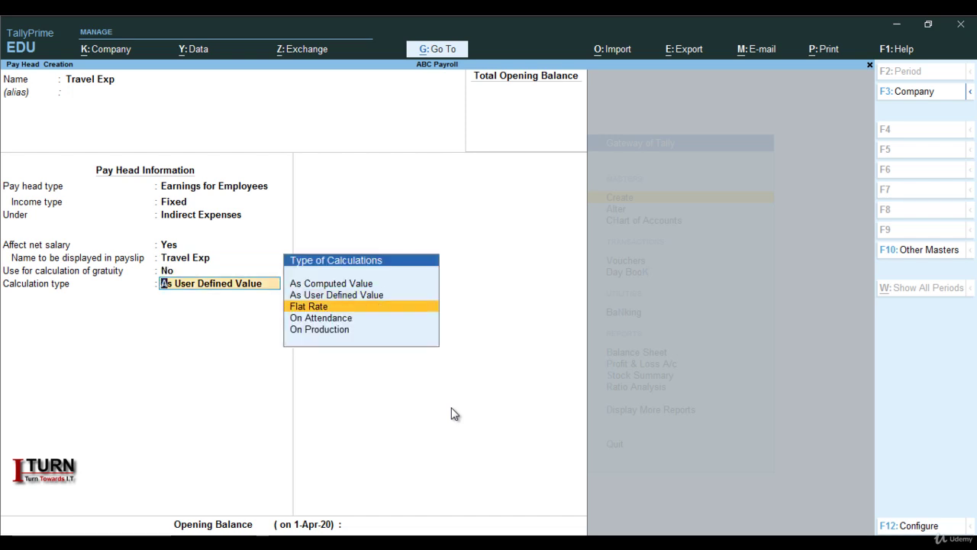
key("Return")
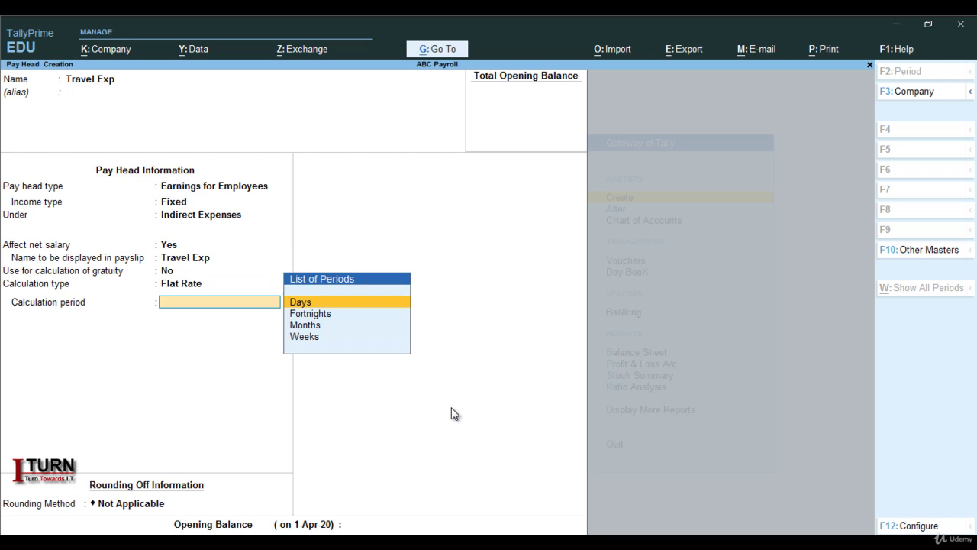
key("Down")
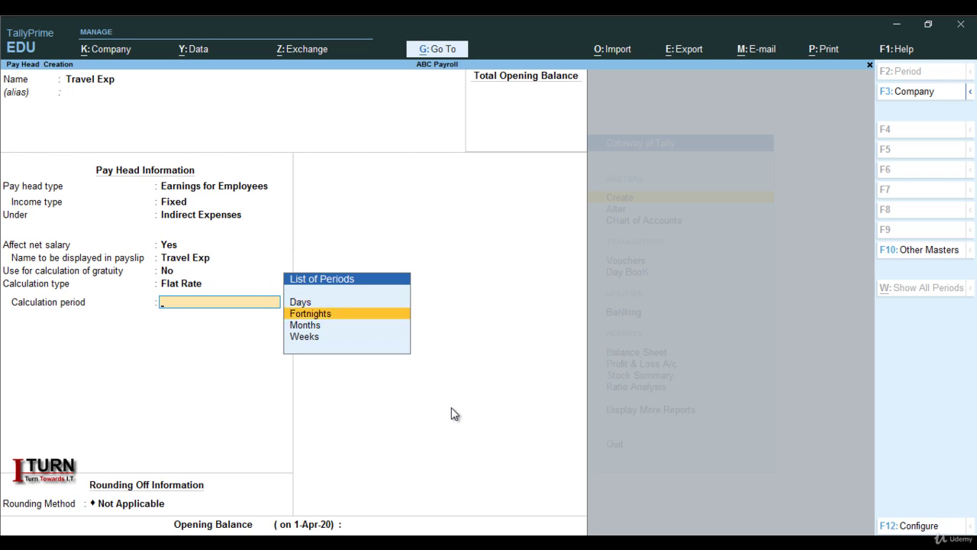
key("Down")
key("Return")
key("Return")
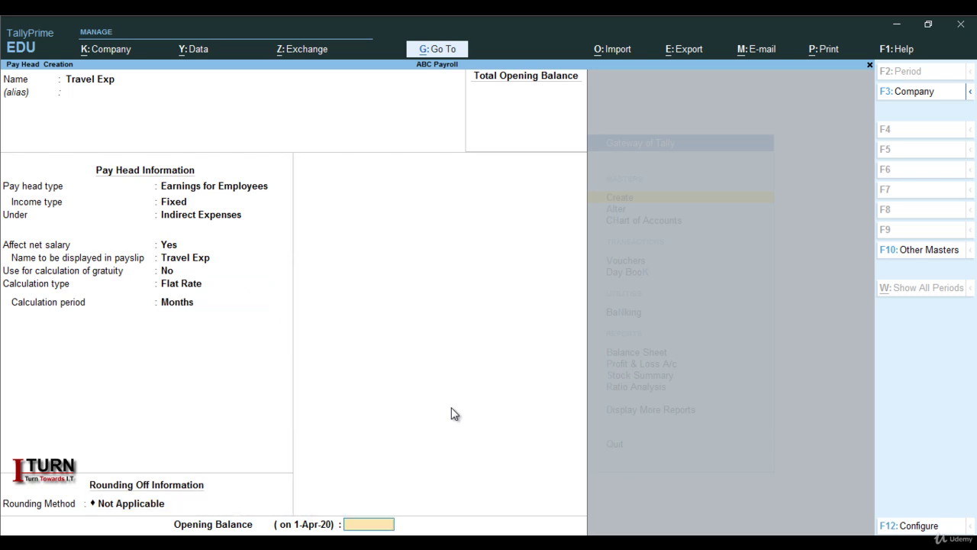
key("Return")
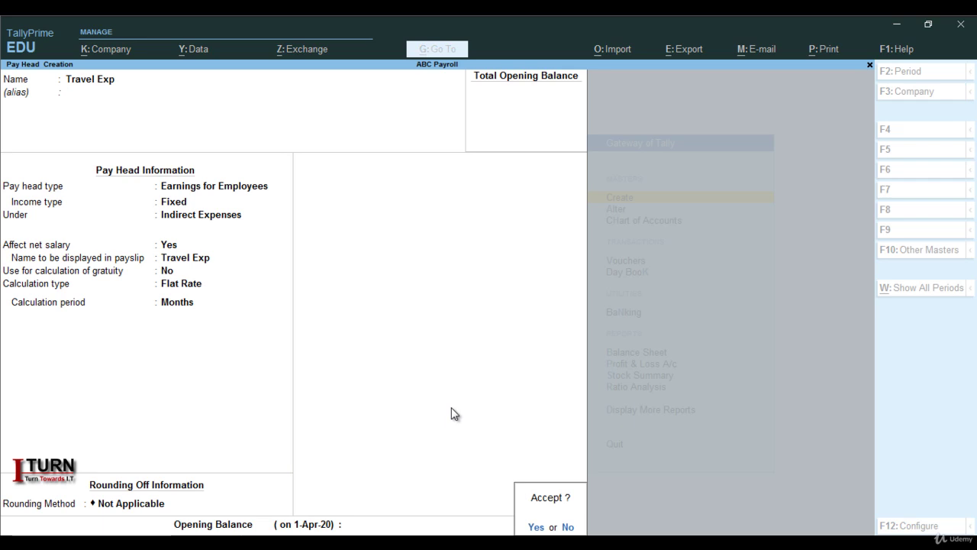
key("Return")
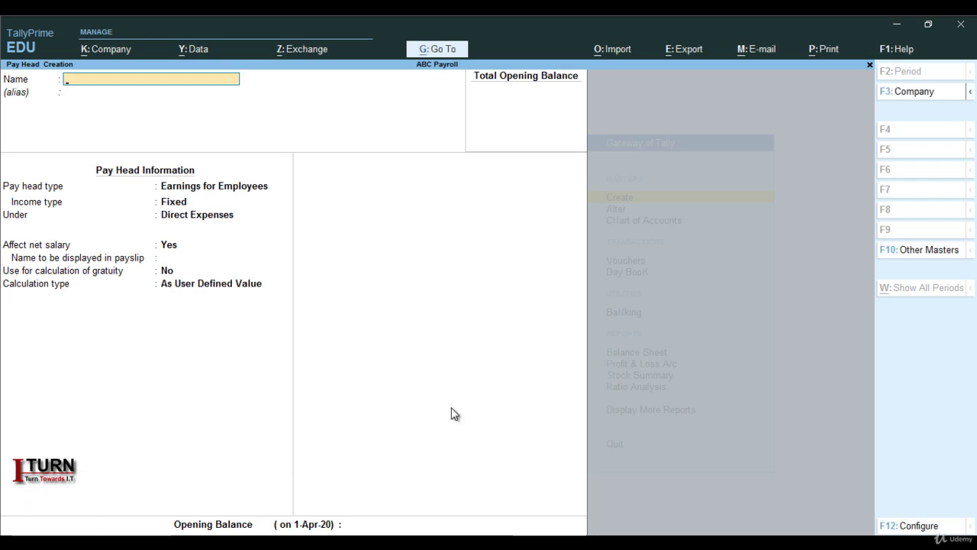
Enter the pay head Overtime as Earnings for Employees with Fixed income type under Indirect Expenses
type("Overtime")
key("Return")
key("Return")
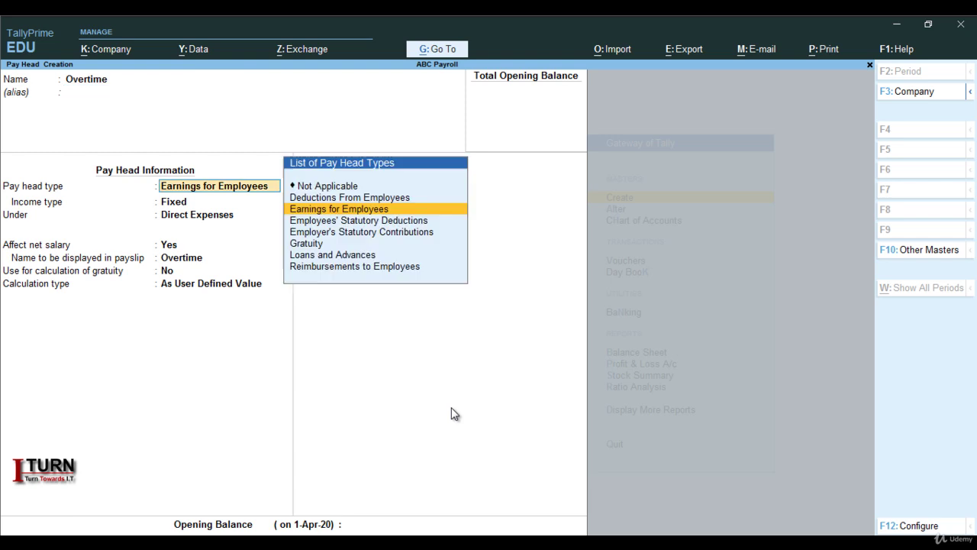
key("Return")
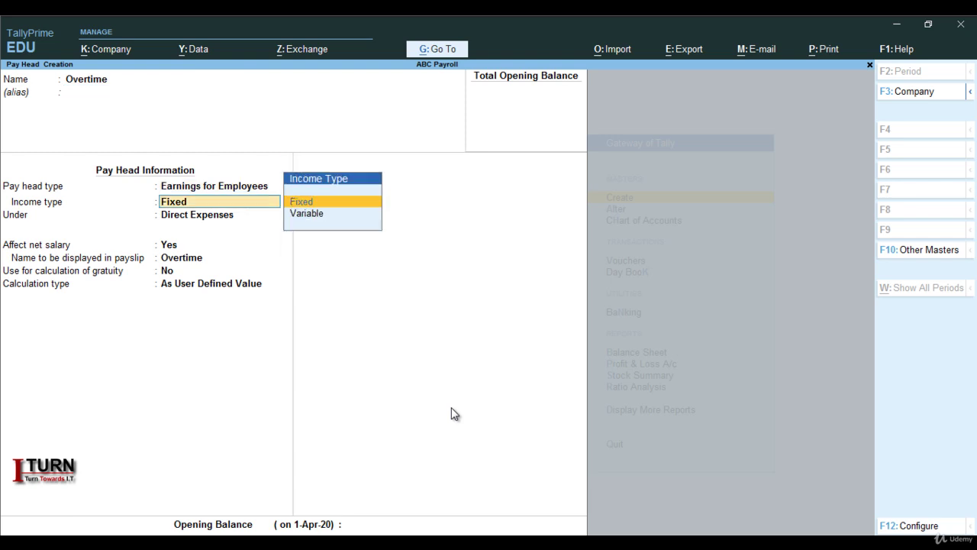
key("Return")
type("I")
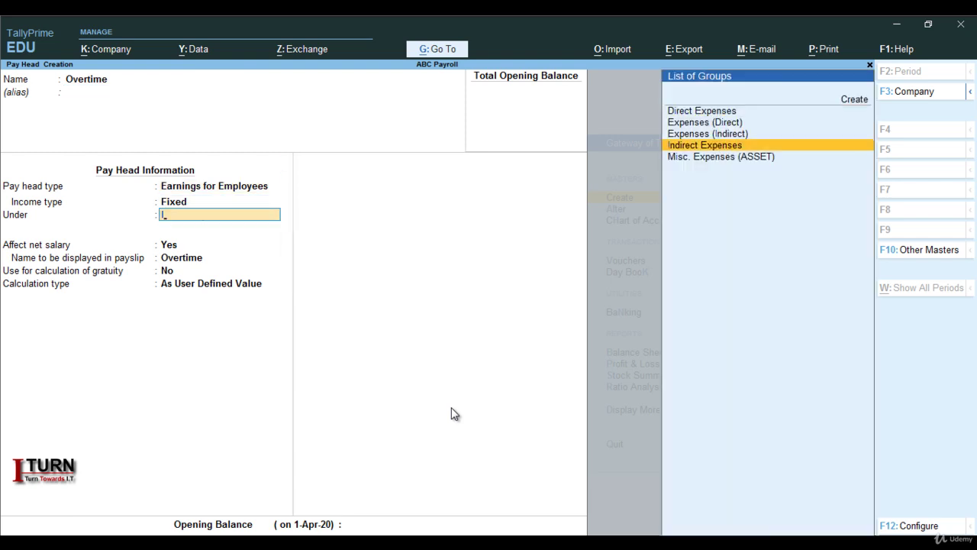
key("Return")
Let Overtime affect net salary, exclude it from gratuity, and set its calculation type to On Production
key("Return")
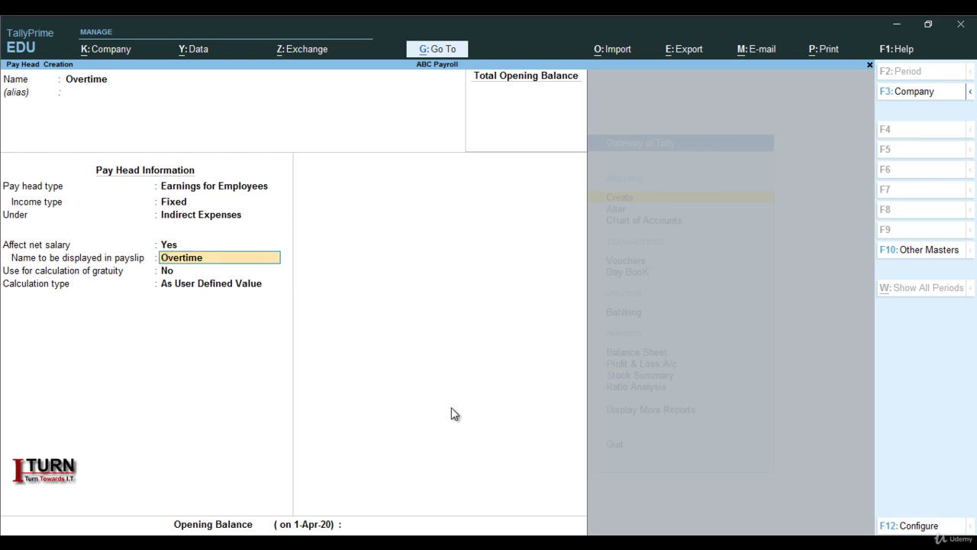
key("Return")
key("Return")
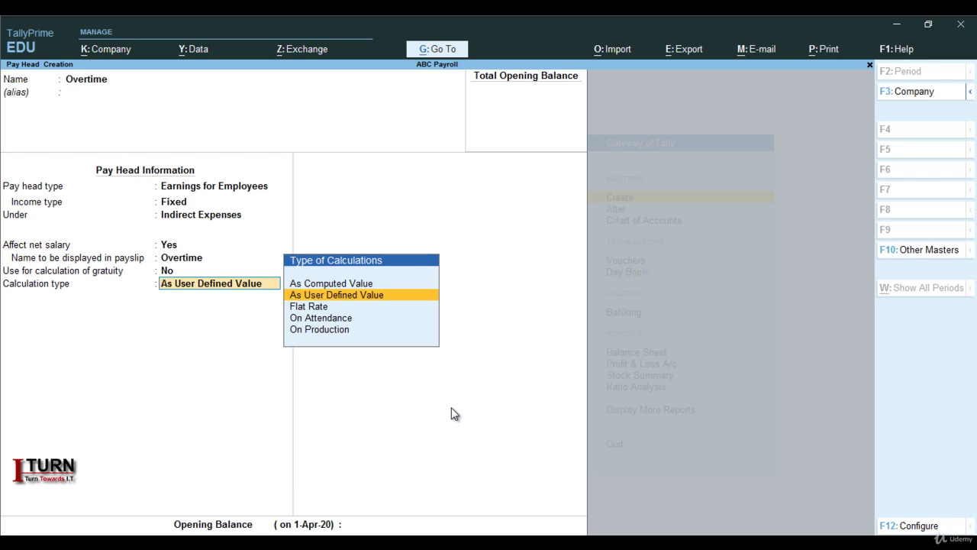
key("Down")
key("Down")
key("Down")
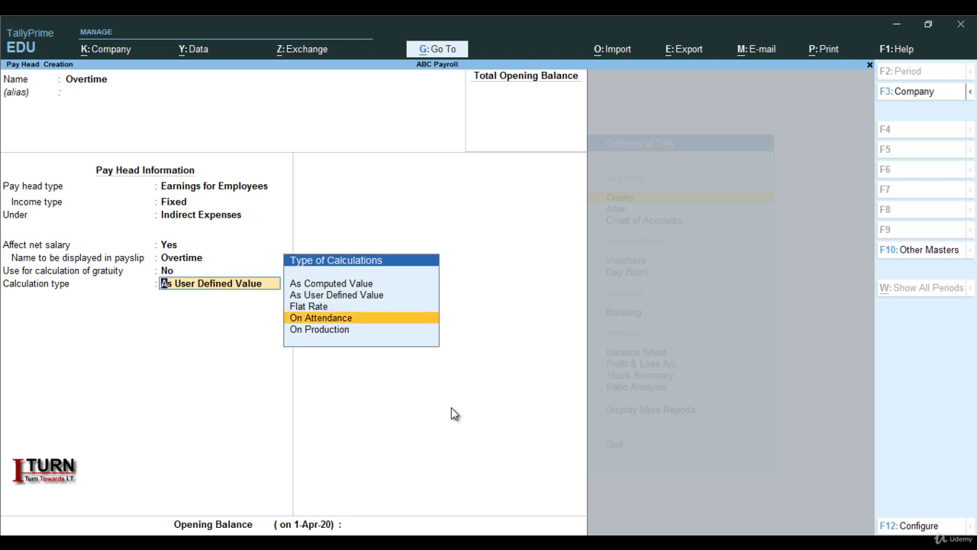
key("Return")
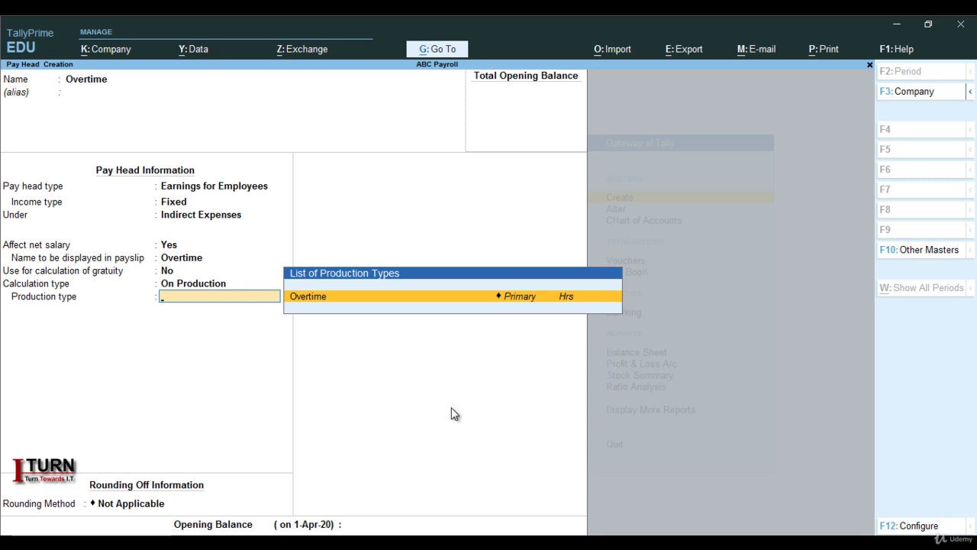
Set the Overtime pay head's production type to Overtime with no rounding method, and accept the pay head
key("Return")
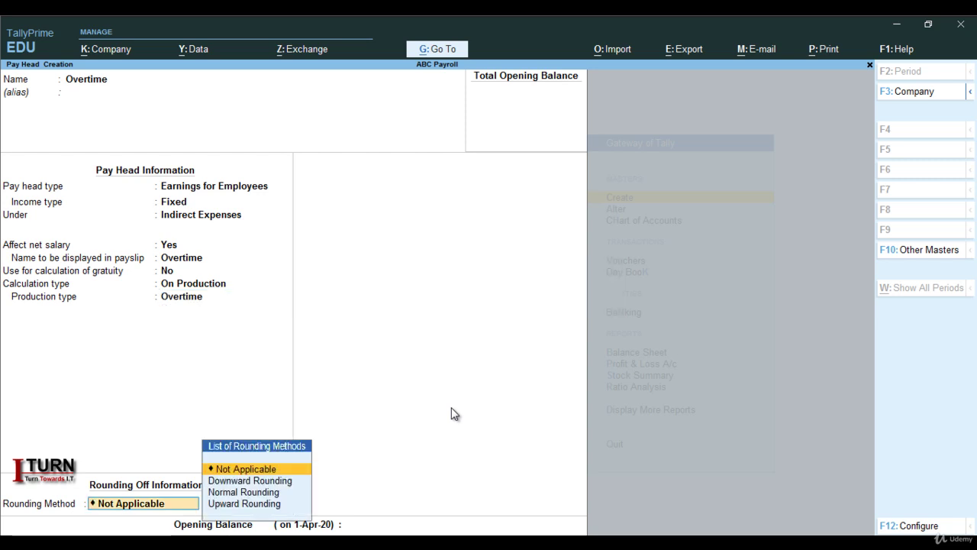
key("Return")
key("Return")
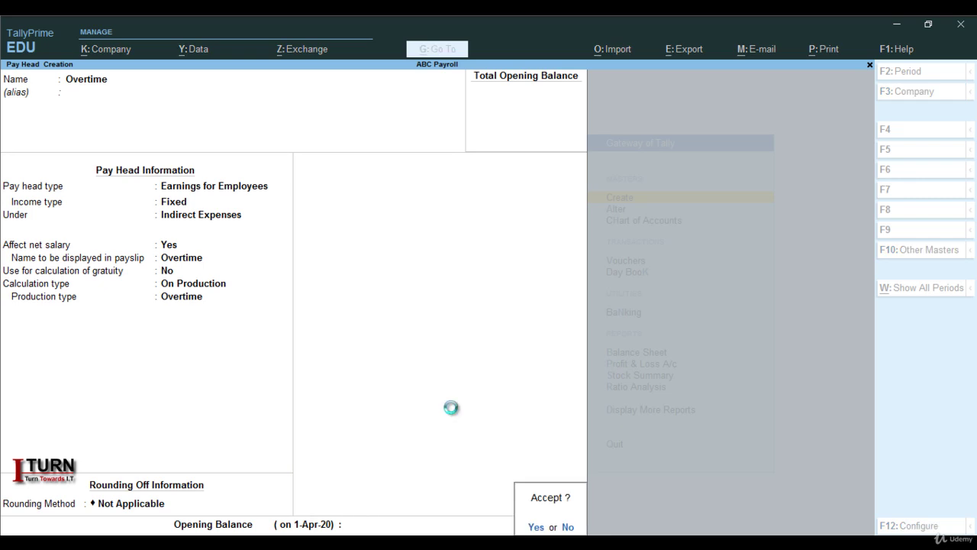
key("Return")
Enter the pay head DA as Earnings for Employees with Fixed income type under Indirect Expenses
key("Caps_Lock")
type("DA")
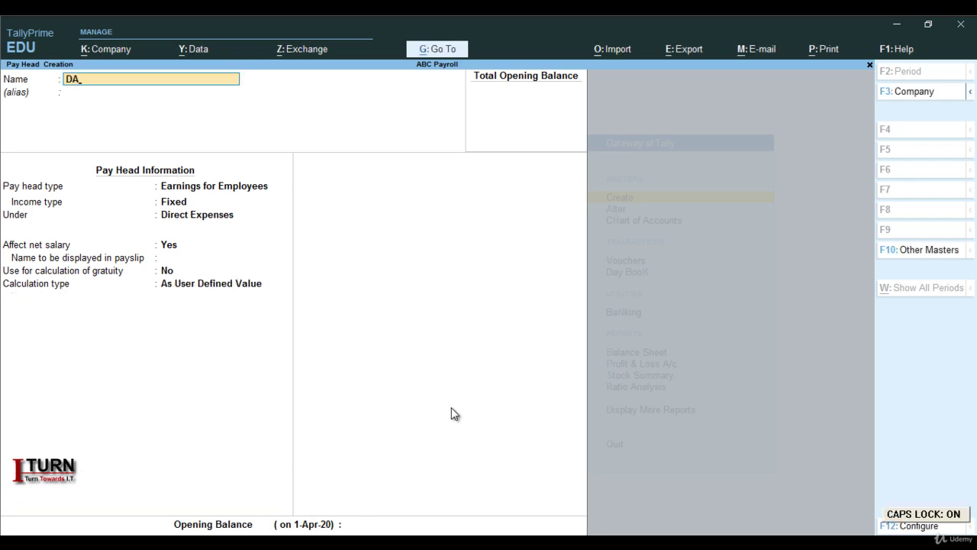
key("Return")
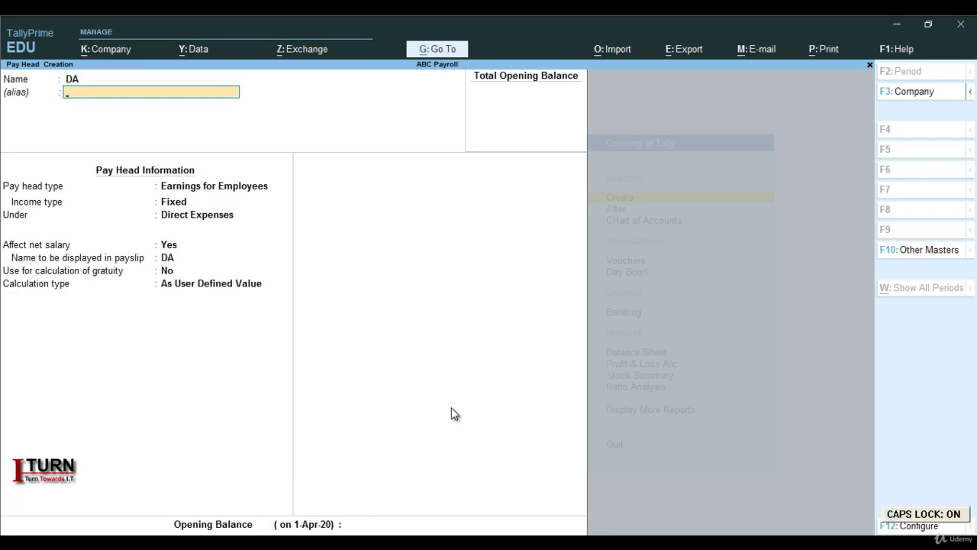
key("Return")
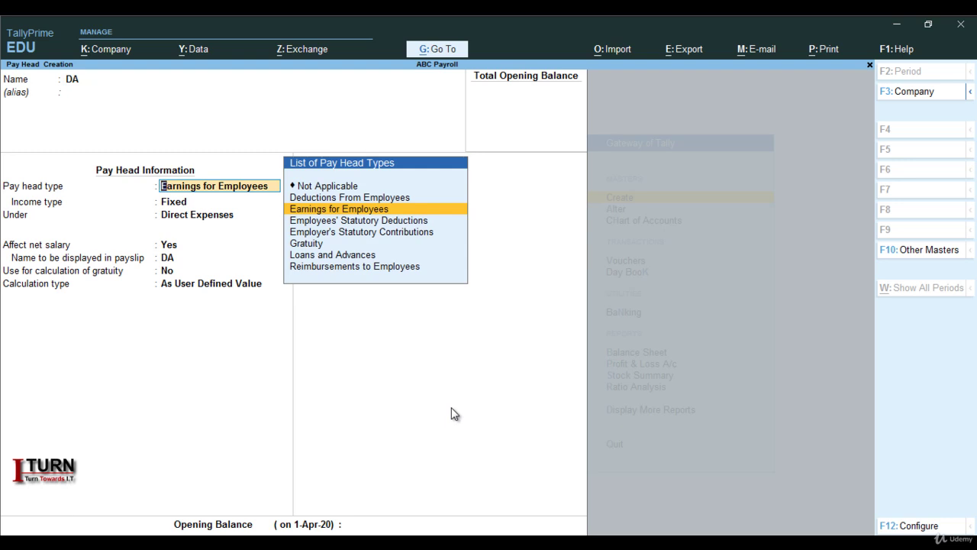
key("Return")
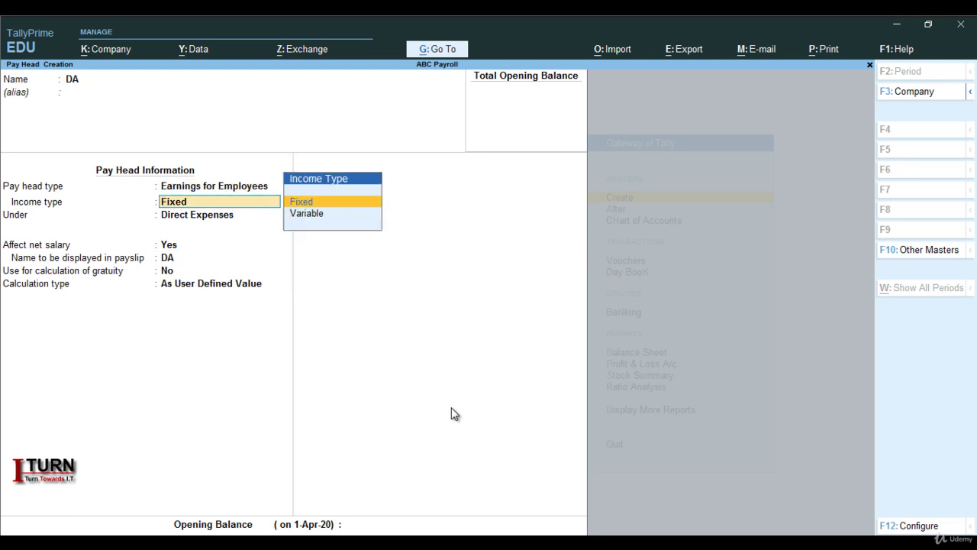
key("Return")
type("I")
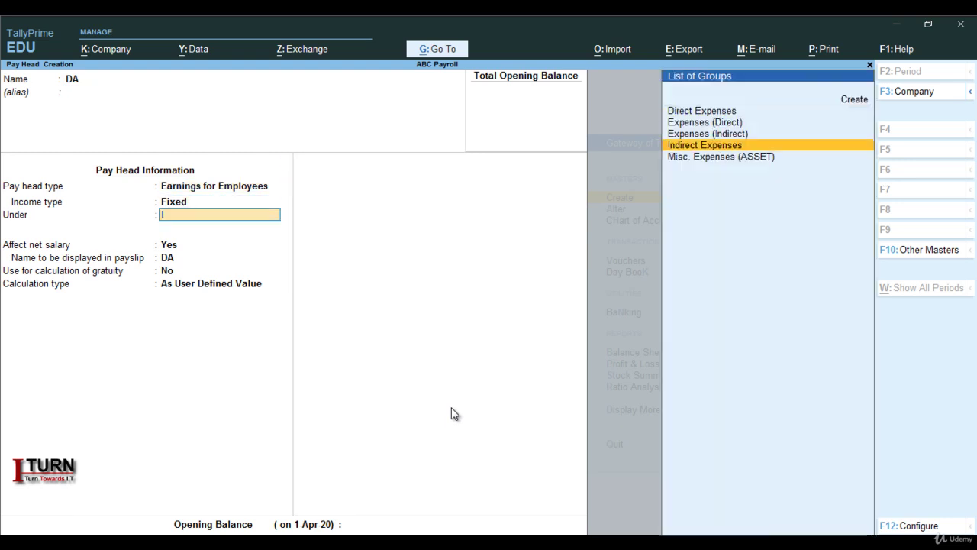
key("Return")
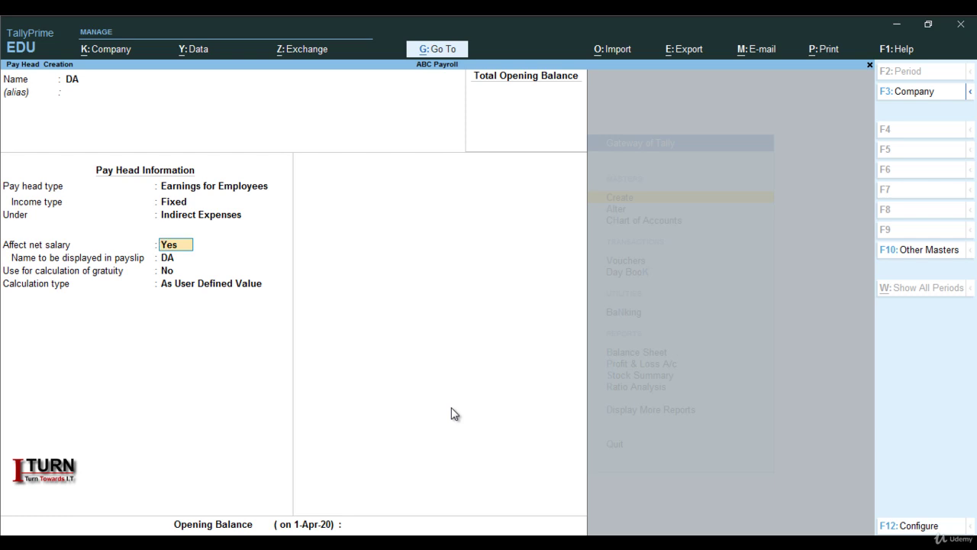
Let DA affect net salary but not gratuity, calculated As Computed Value per Months on the Current Earnings Total
key("Return")
key("Return")
key("Return")
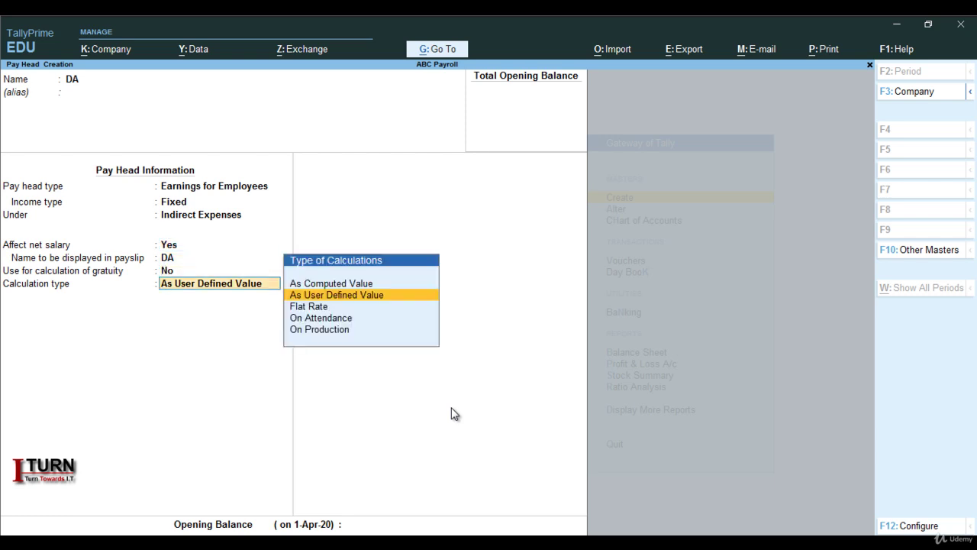
key("Up")
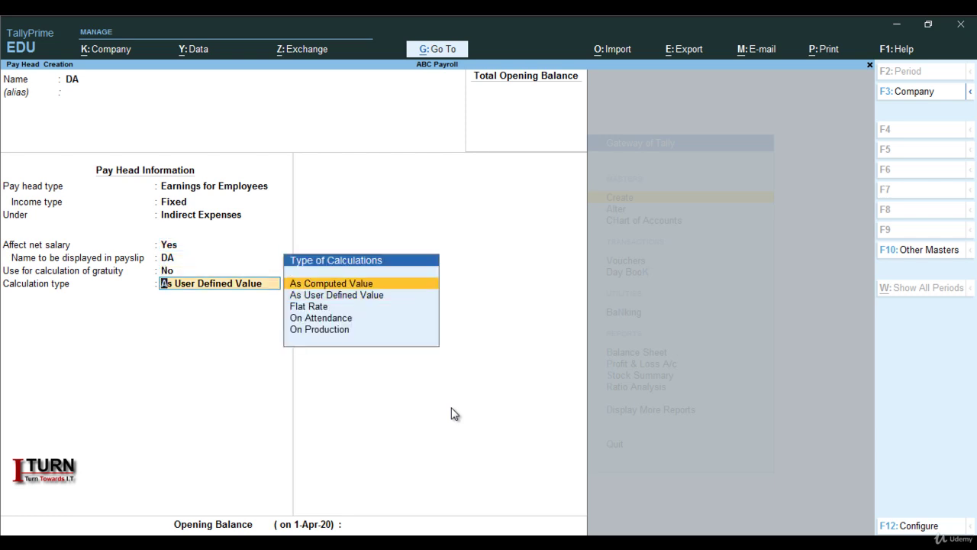
key("Return")
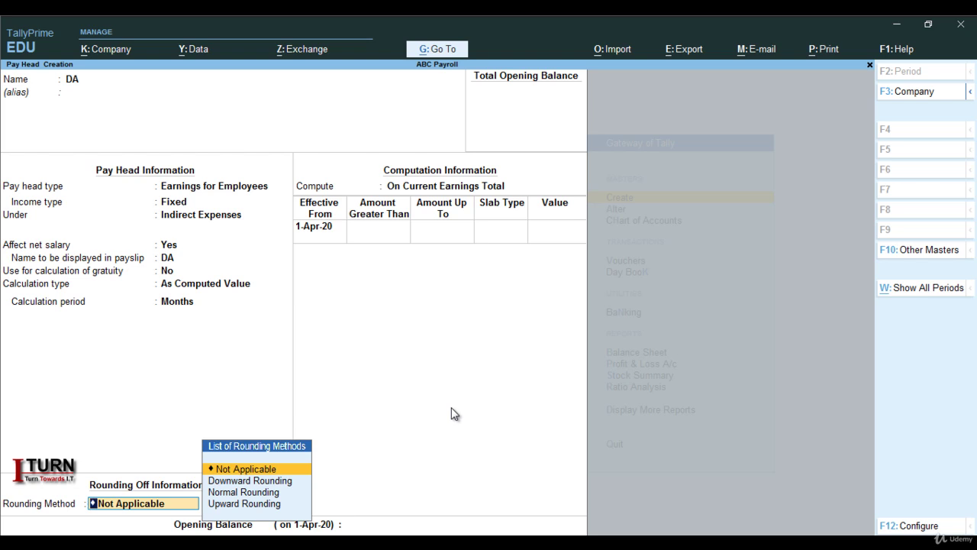
key("BackSpace")
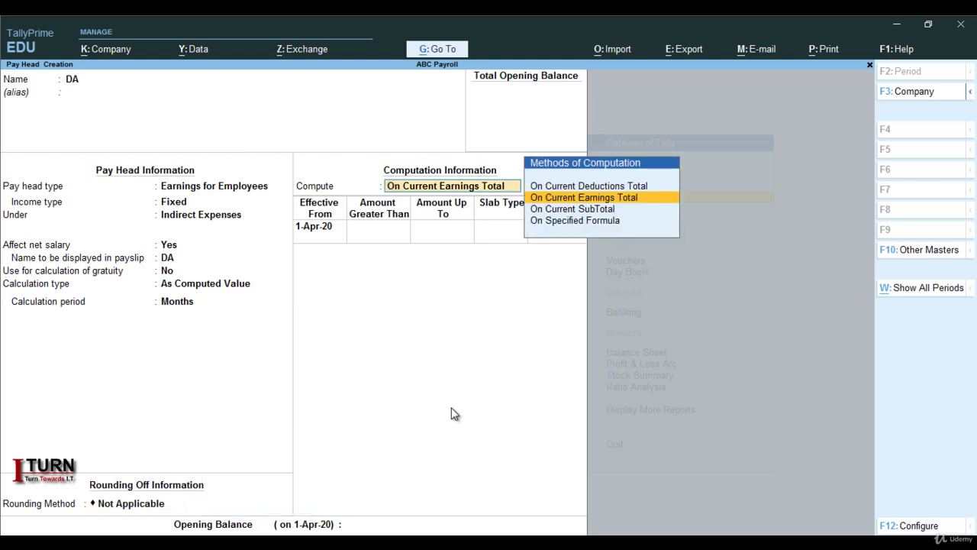
key("Return")
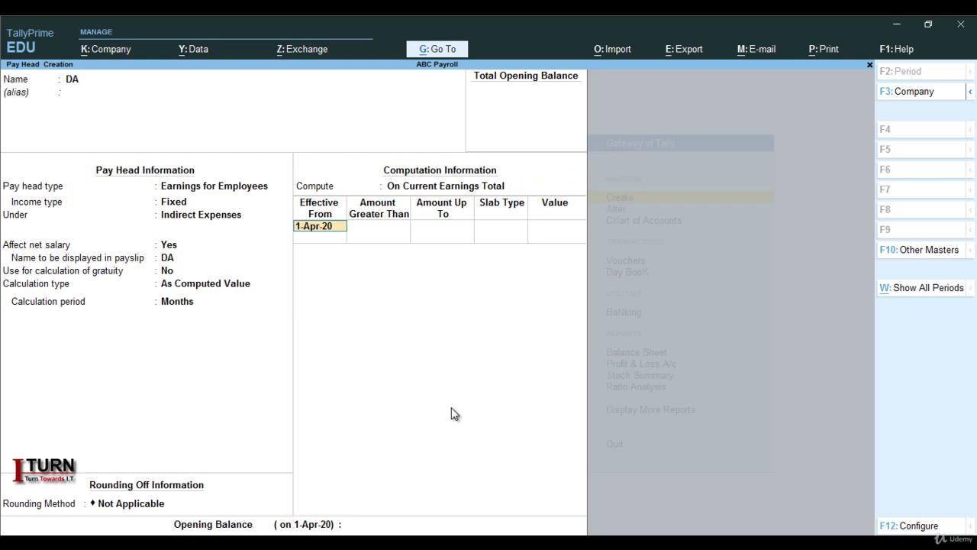
Add a DA slab effective from 1-Apr-20 for amounts up to 10,000 at 8 percent
key("Return")
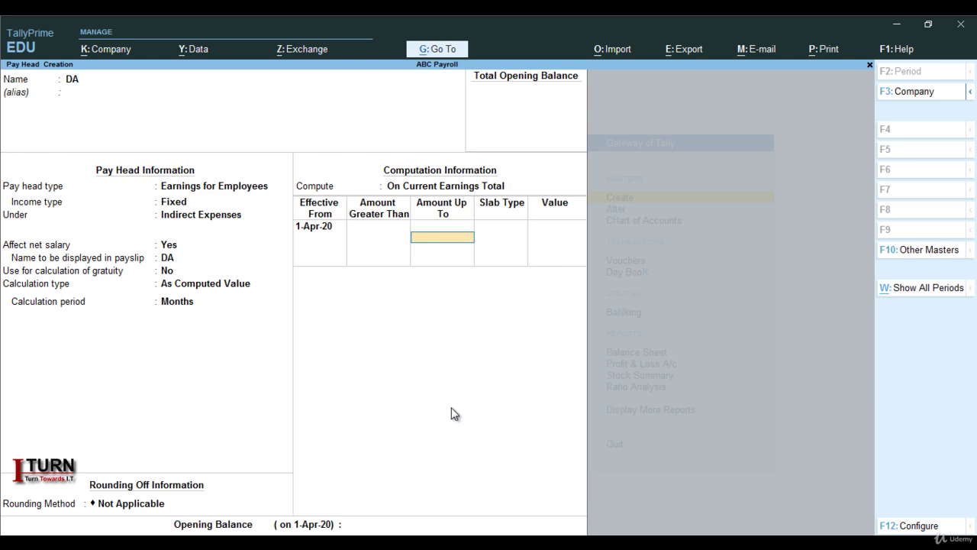
type("10000")
key("Return")
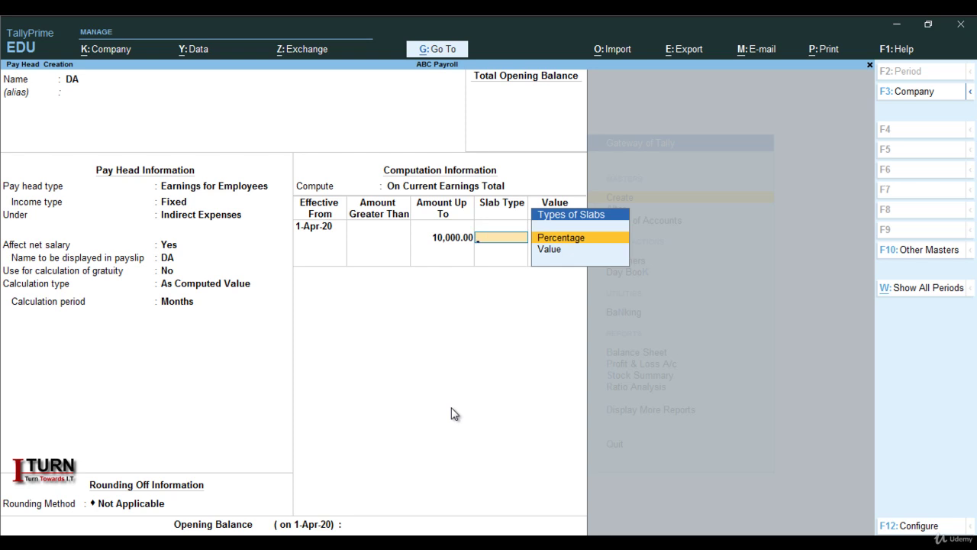
key("Return")
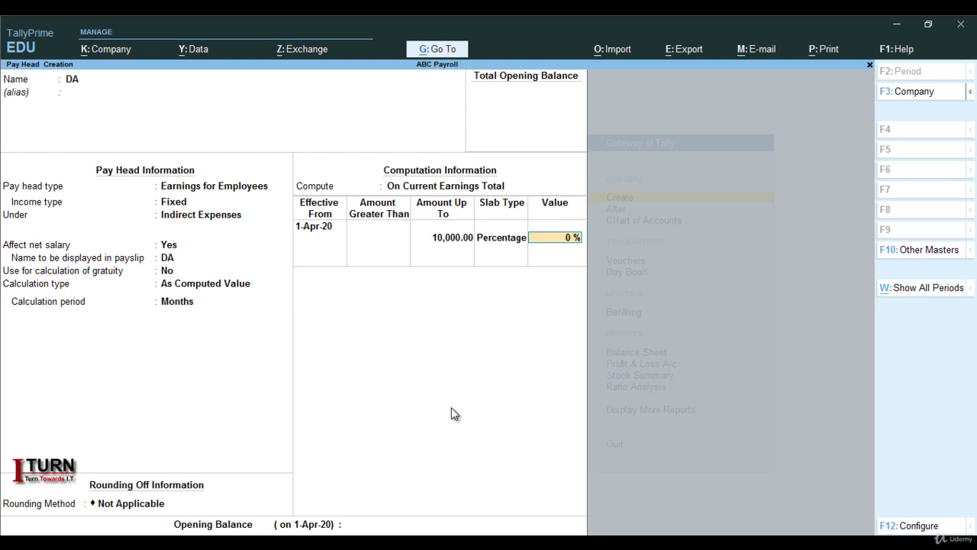
type("8")
key("Return")
Add a second DA percentage slab for amounts from 10,000 up to 20,000 at 9 percent
key("Return")
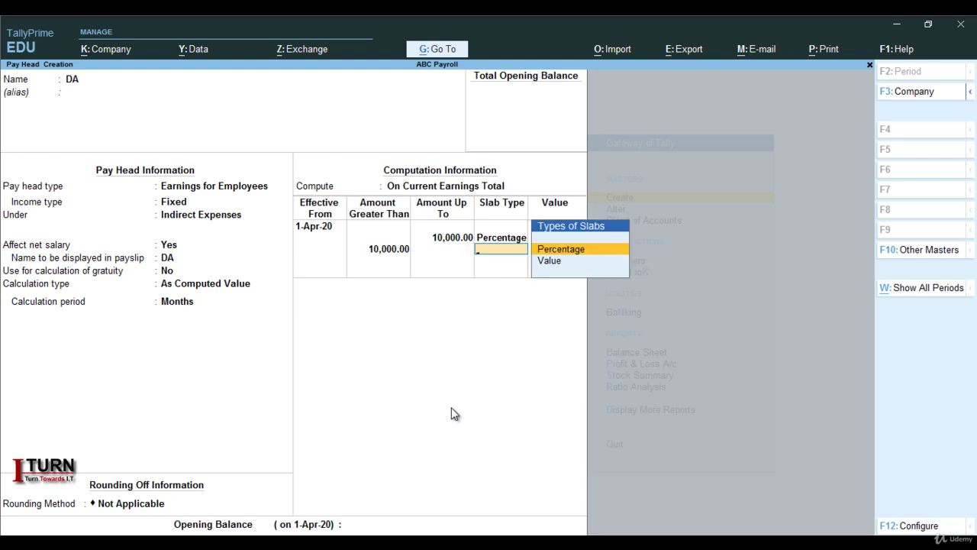
key("BackSpace")
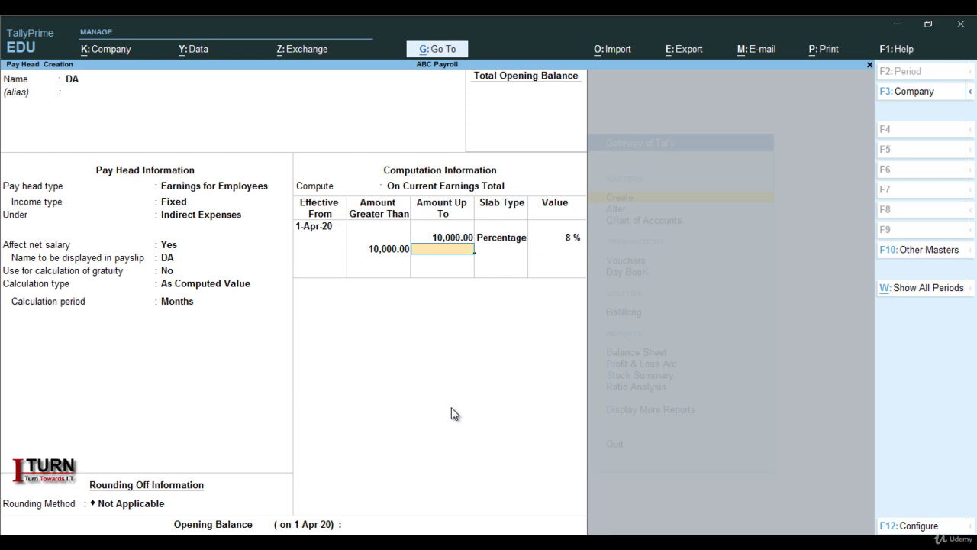
type("20000")
key("Return")
key("Return")
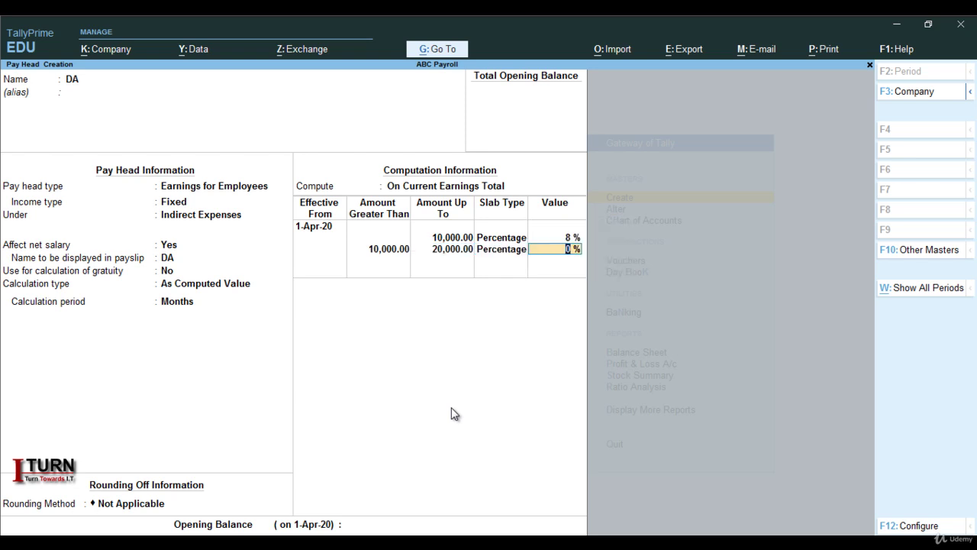
type("9")
key("Return")
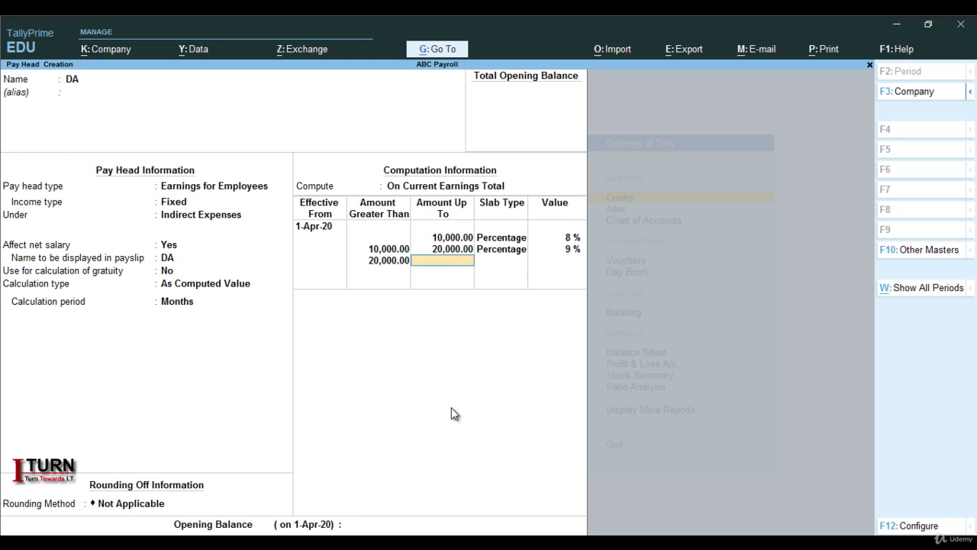
Add a DA slab of 10 percent for amounts above 20,000, and accept the pay head without rounding
key("Return")
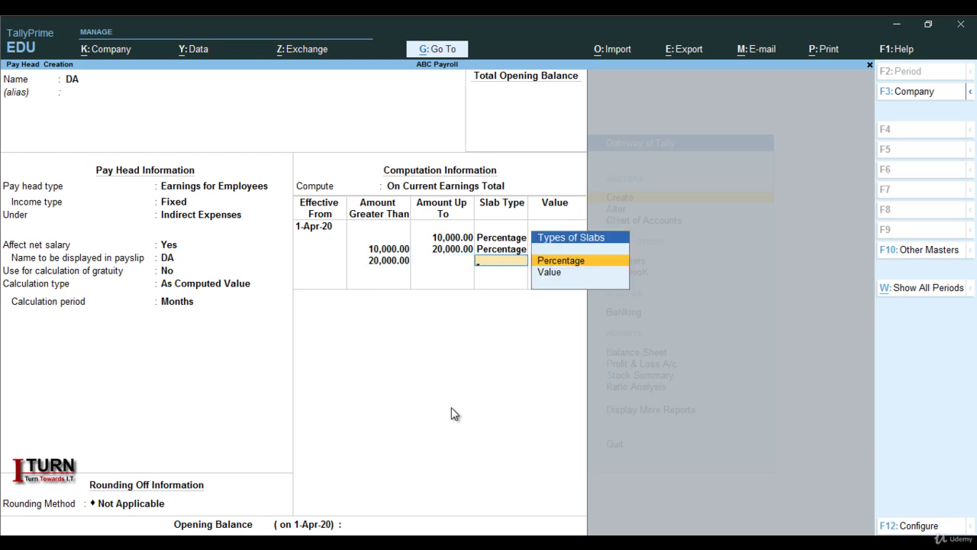
key("Return")
type("10")
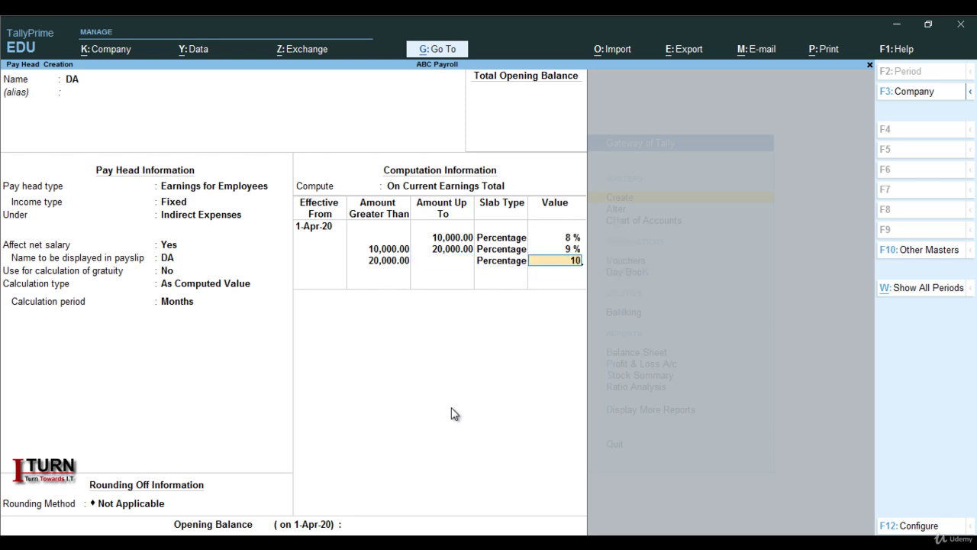
key("Return")
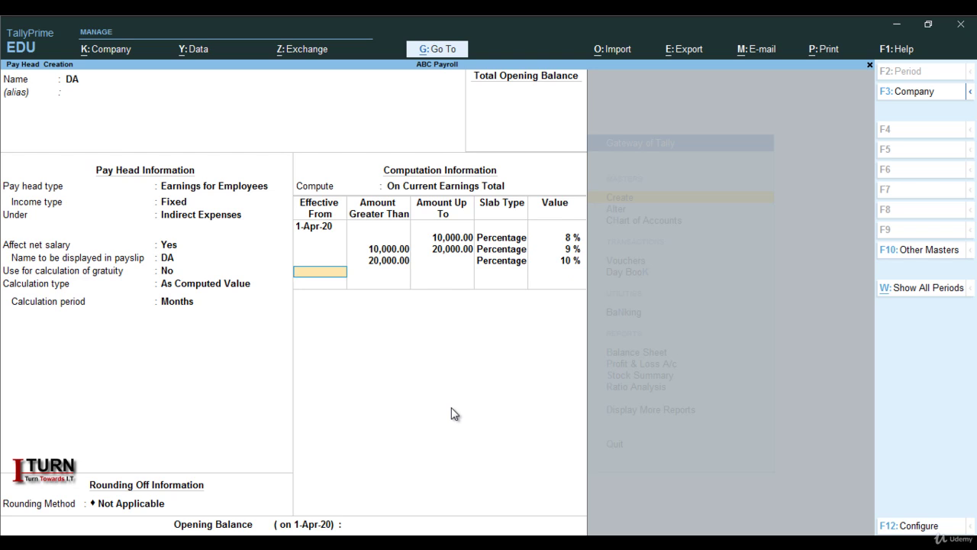
key("Return")
key("Return")
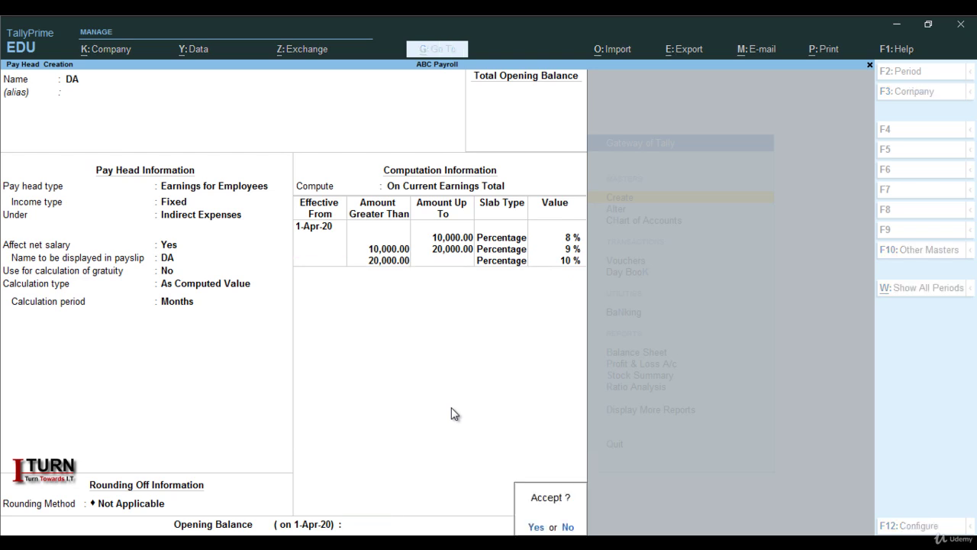
key("Return")
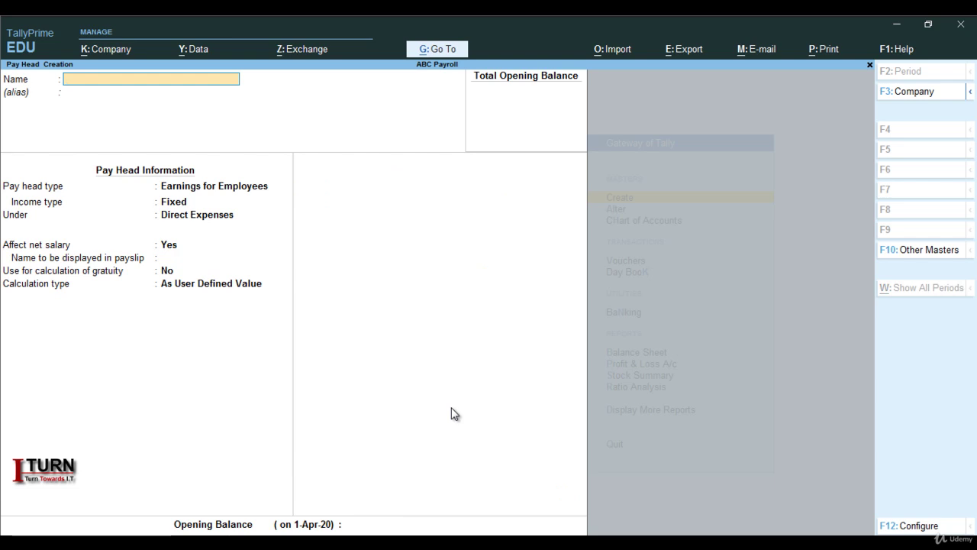
Enter the pay head PF as Deductions From Employees under Indirect Expenses
type("PF")
key("Return")
key("Return")
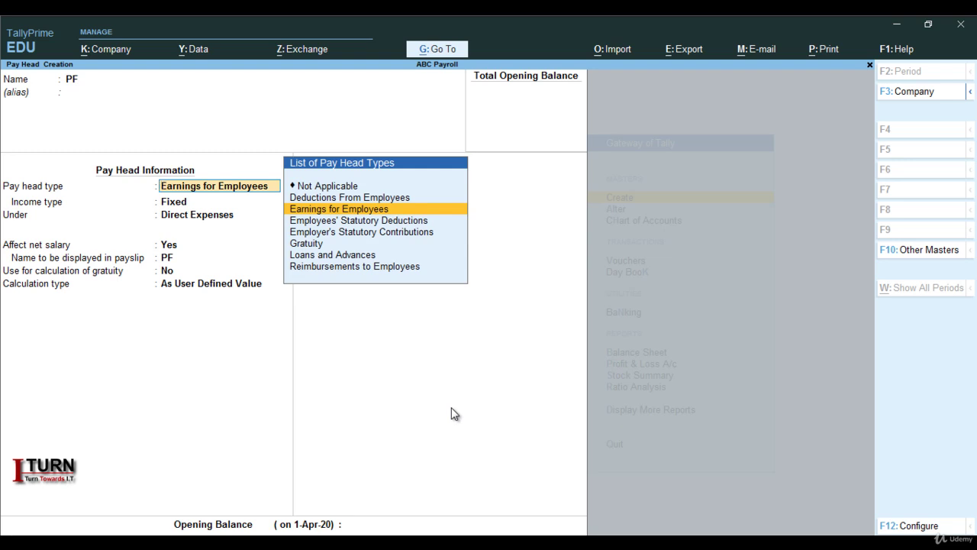
key("Up")
key("Return")
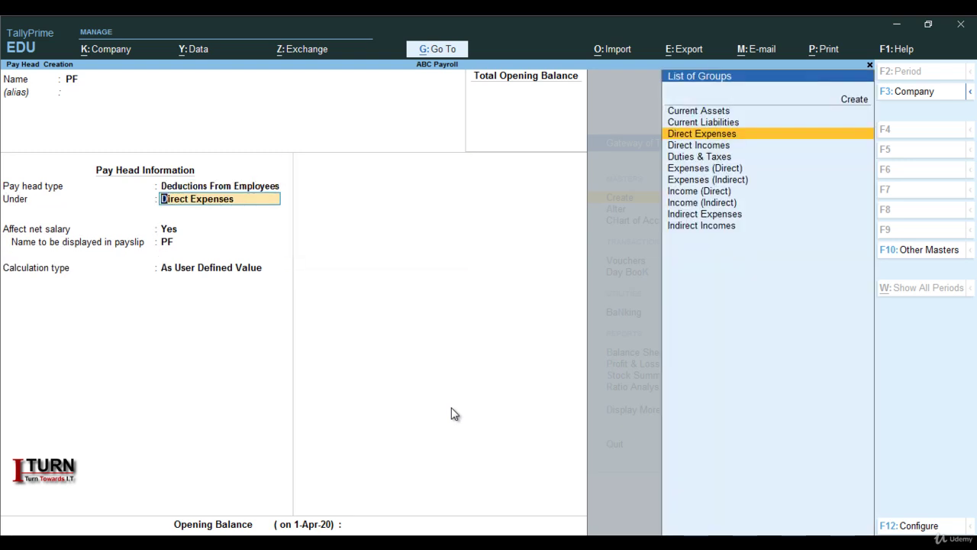
type("IN")
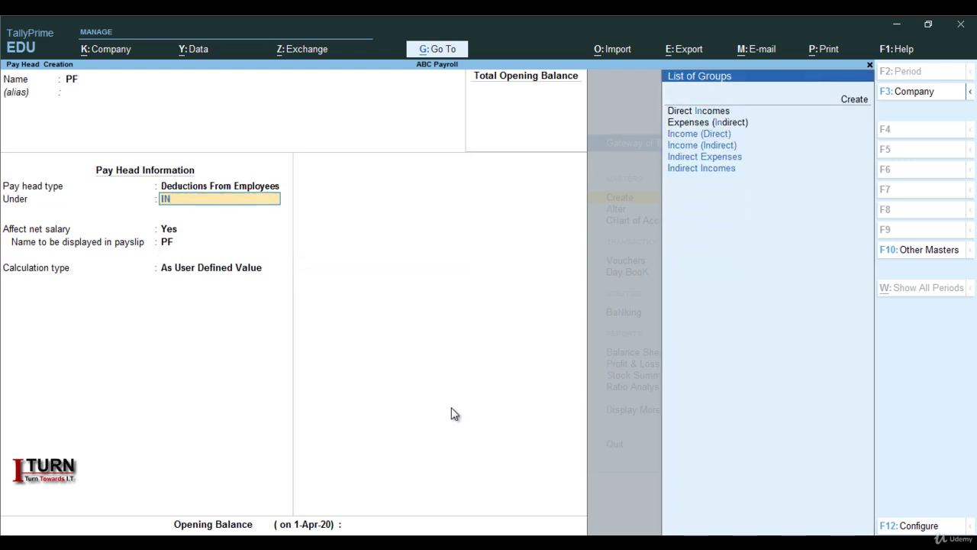
key("Down")
key("Down")
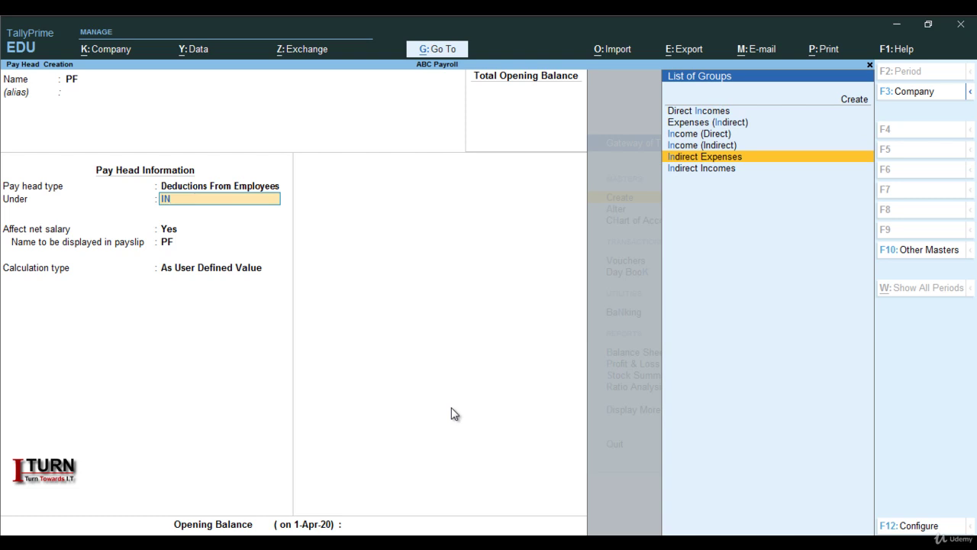
key("Return")
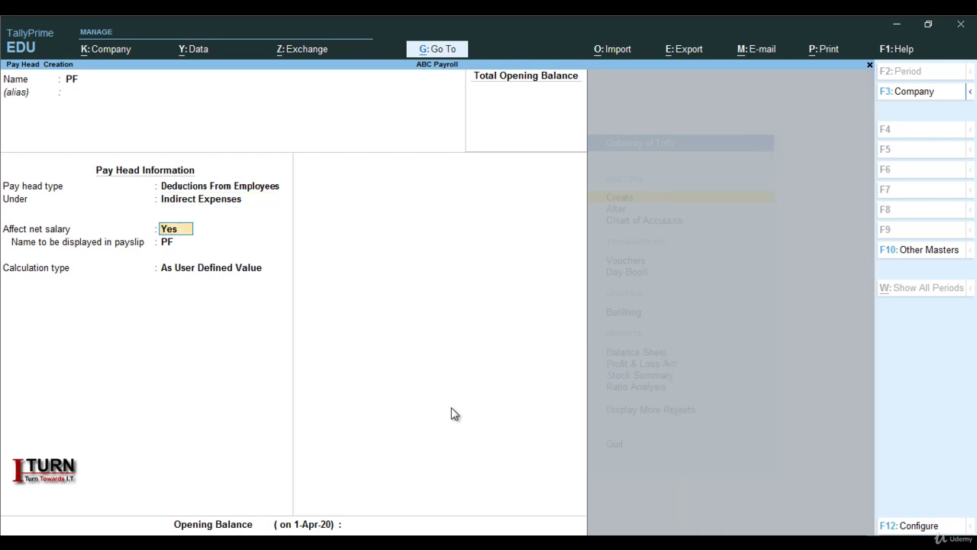
Let PF affect net salary and calculate it As Computed Value per Months on the Current Earnings Total
key("Return")
key("Return")
key("Up")
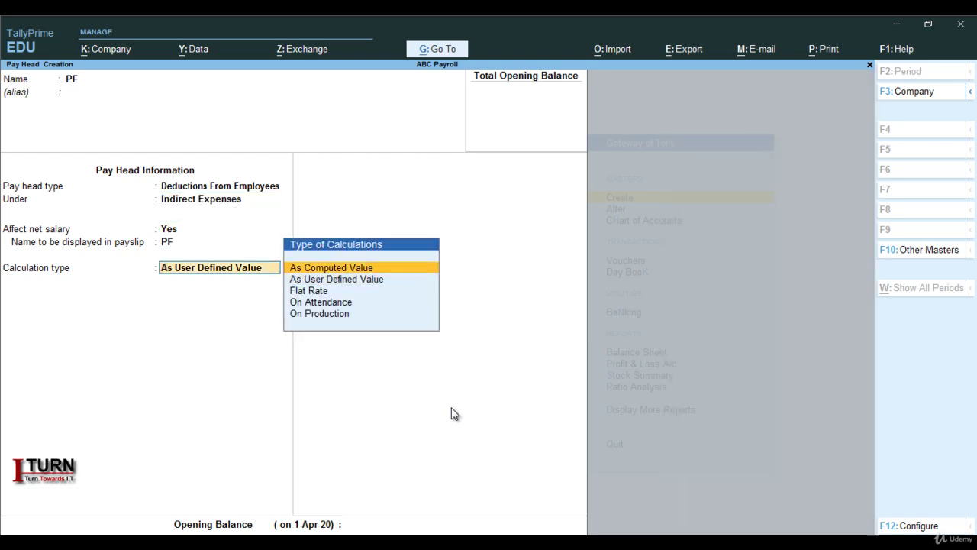
key("Return")
key("Return")
key("Return")
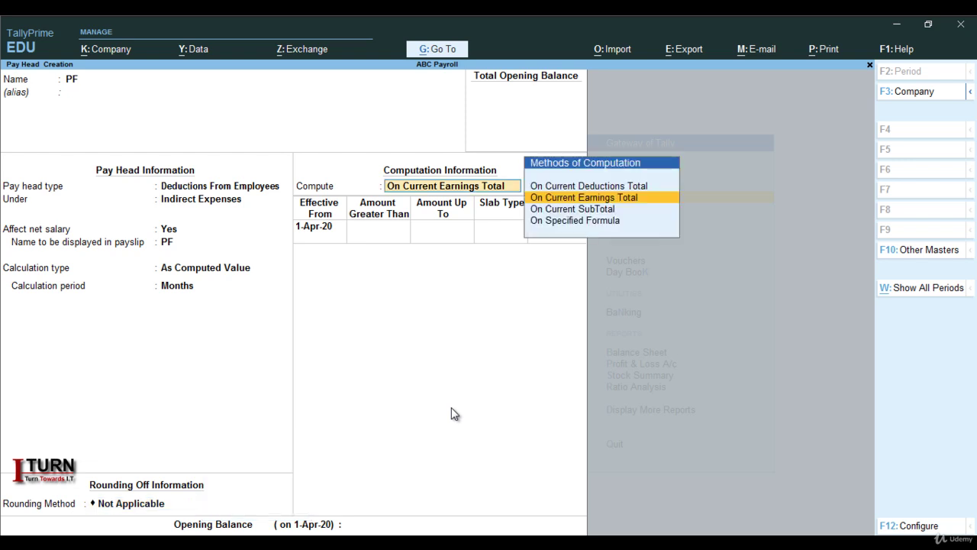
key("Return")
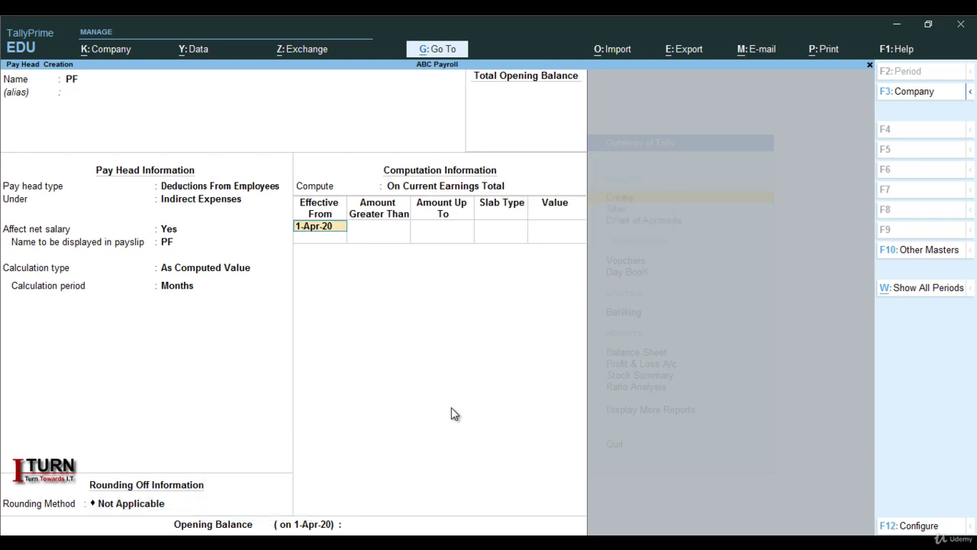
Give PF a single percentage slab of 12 percent effective 1-Apr-20, save the pay head without an opening balance, and leave pay head creation
key("Return")
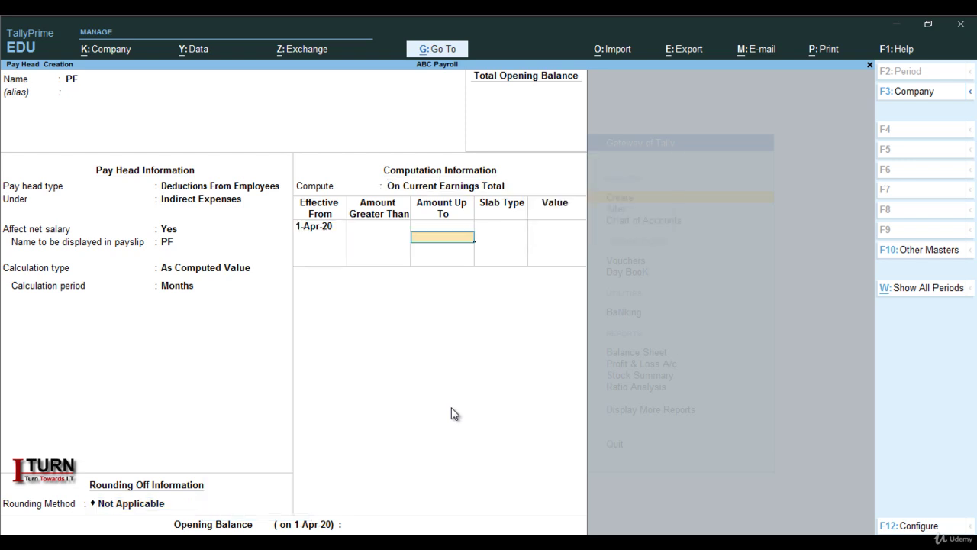
key("Return")
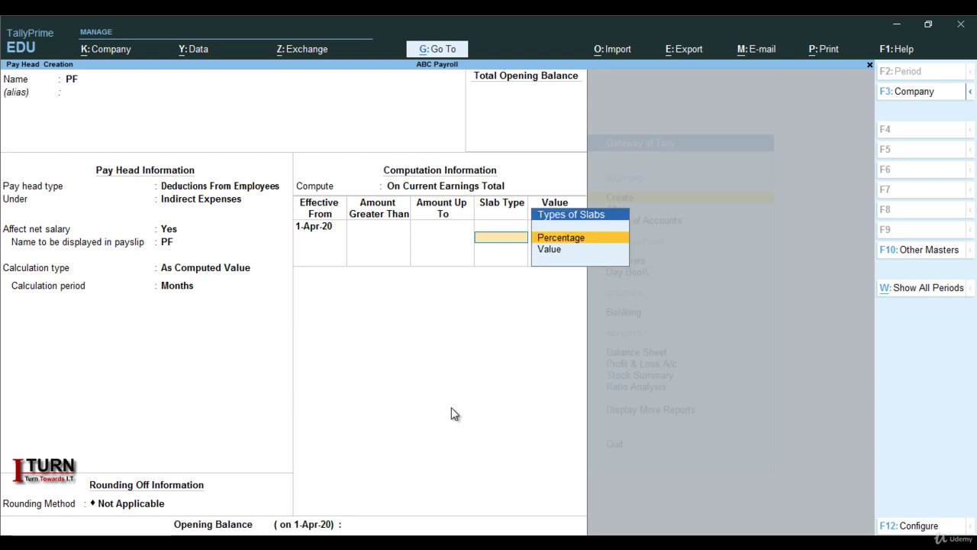
key("Return")
type("12")
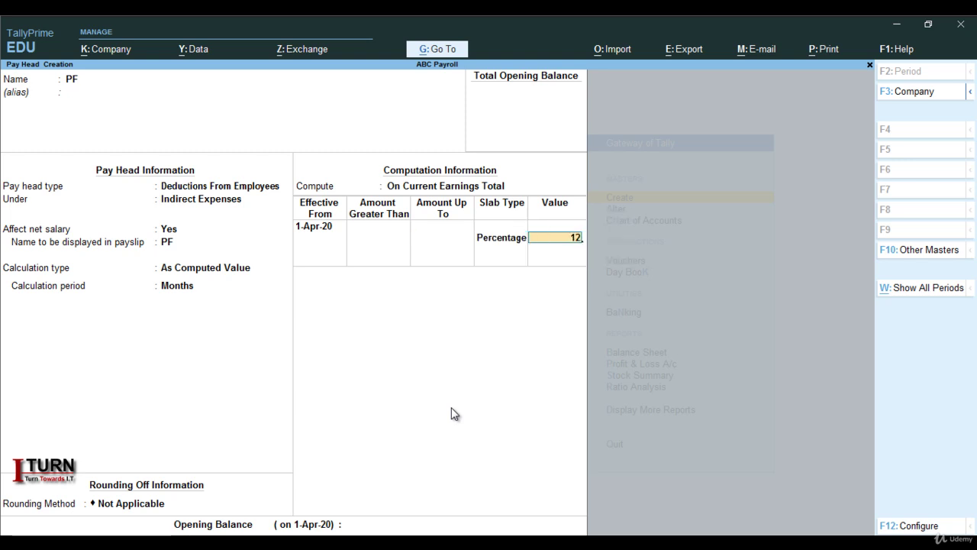
key("Return")
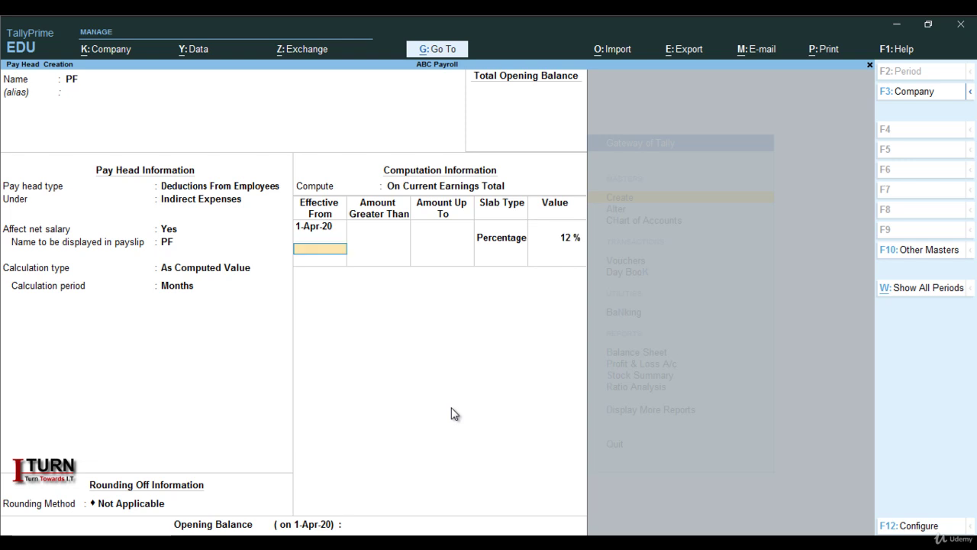
key("Return")
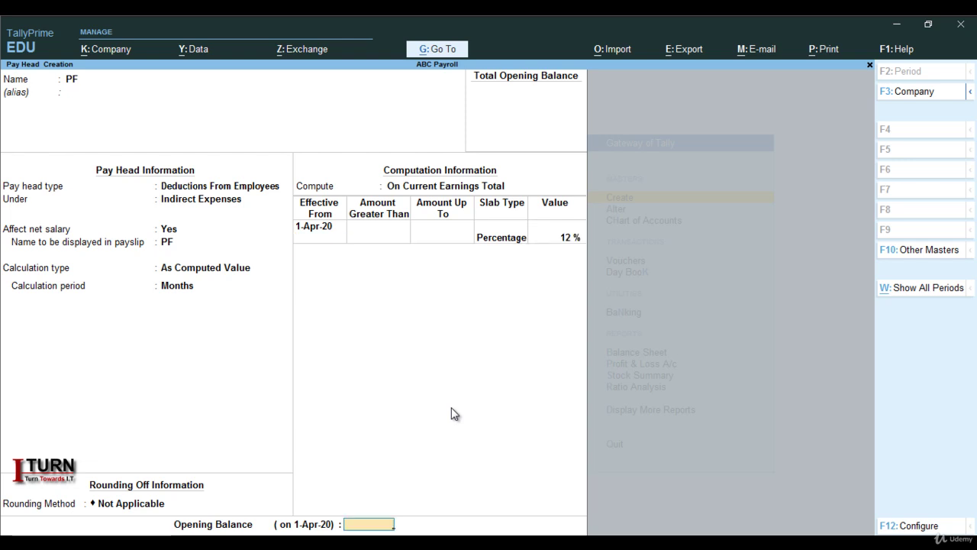
key("Return")
key("Return")
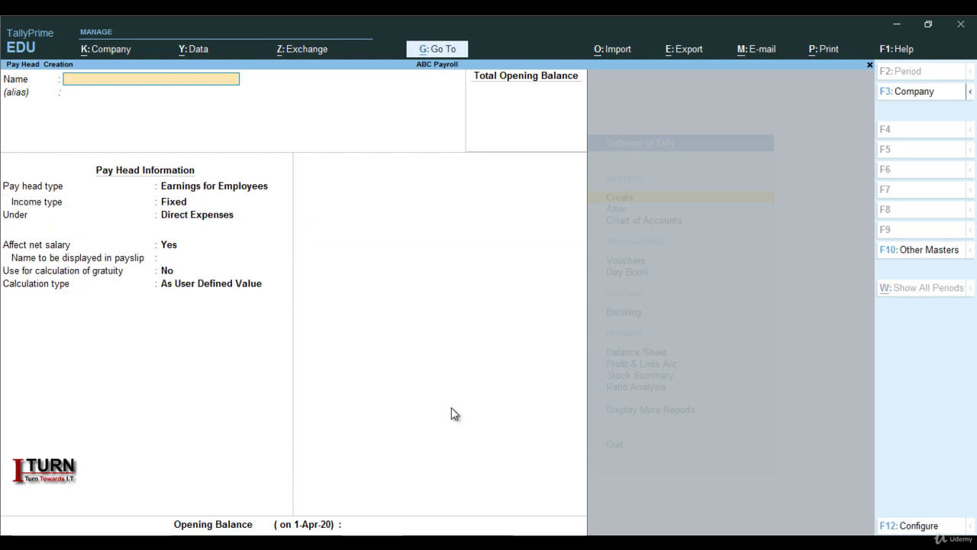
key("Escape")
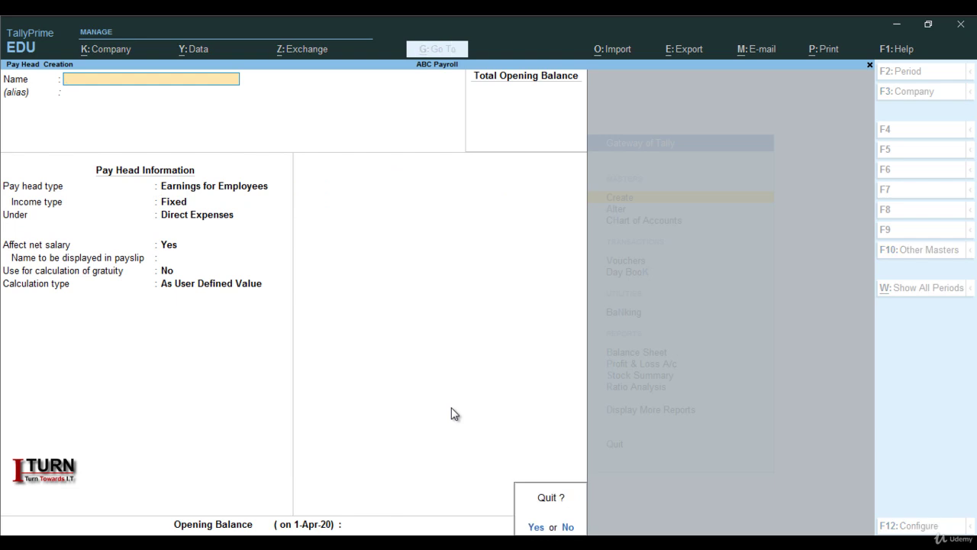
key("Return")
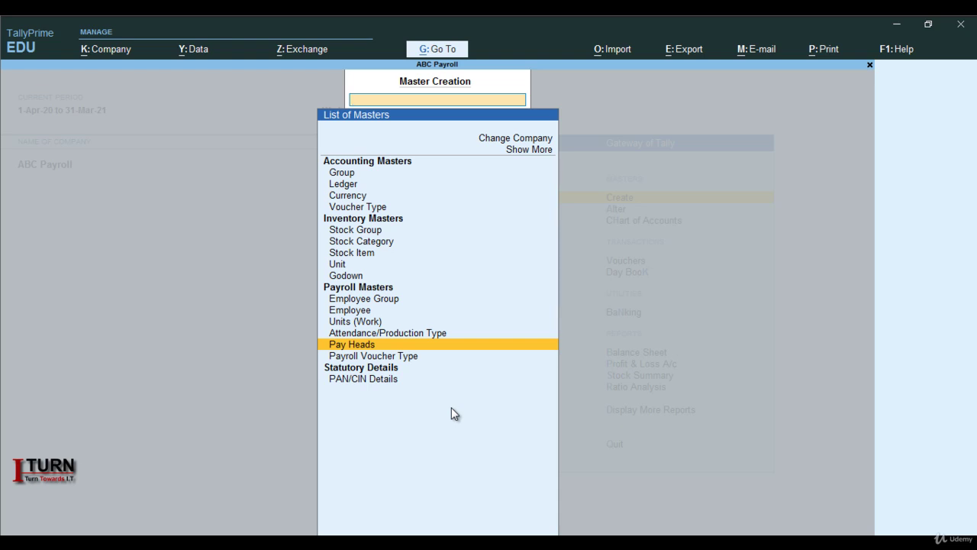
Create an employee group named Marketing under Primary without defining salary details
key("Up")
key("Up")
key("Up")
key("Up")
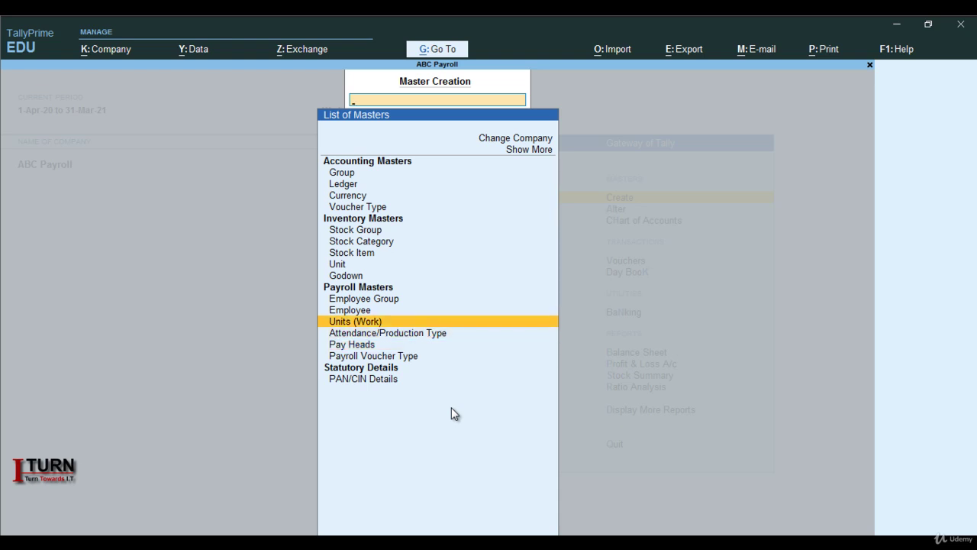
key("Return")
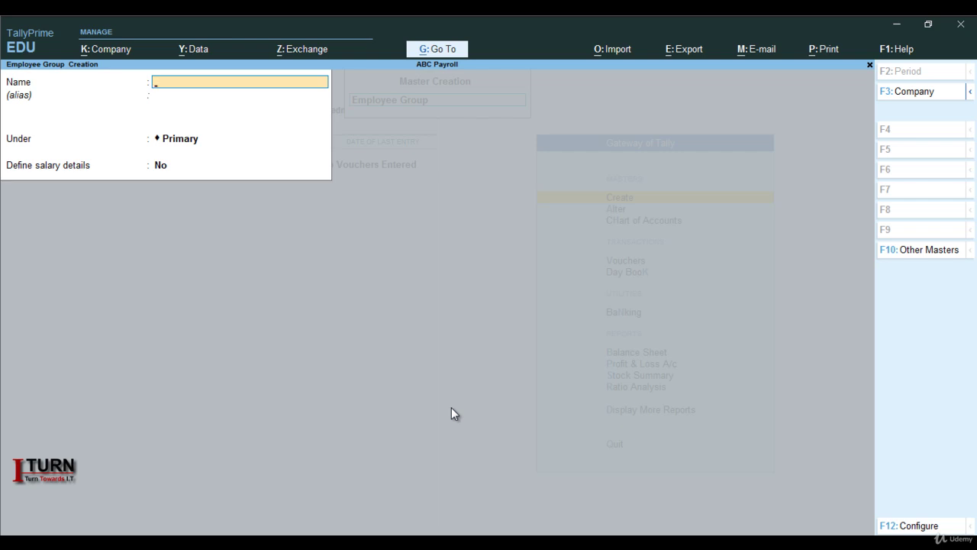
type("Mar")
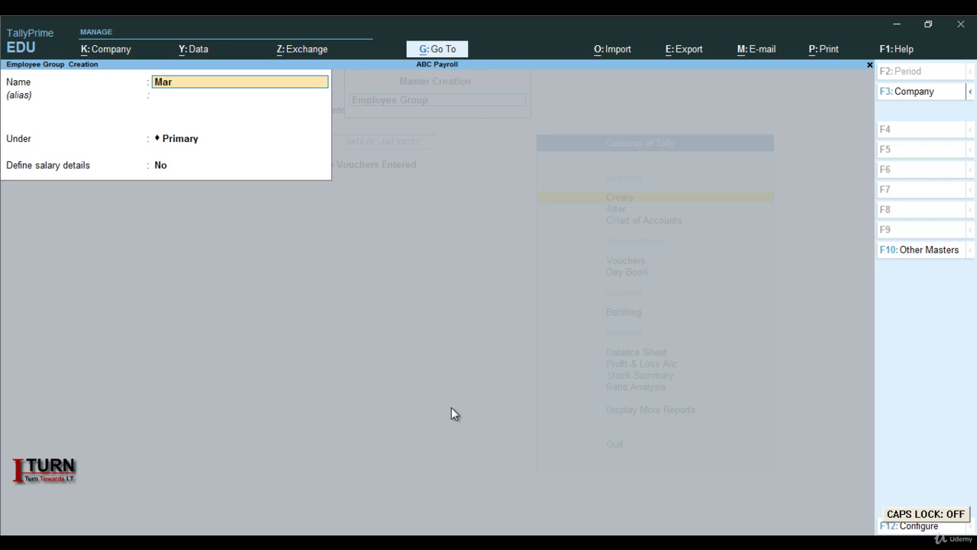
type("keting")
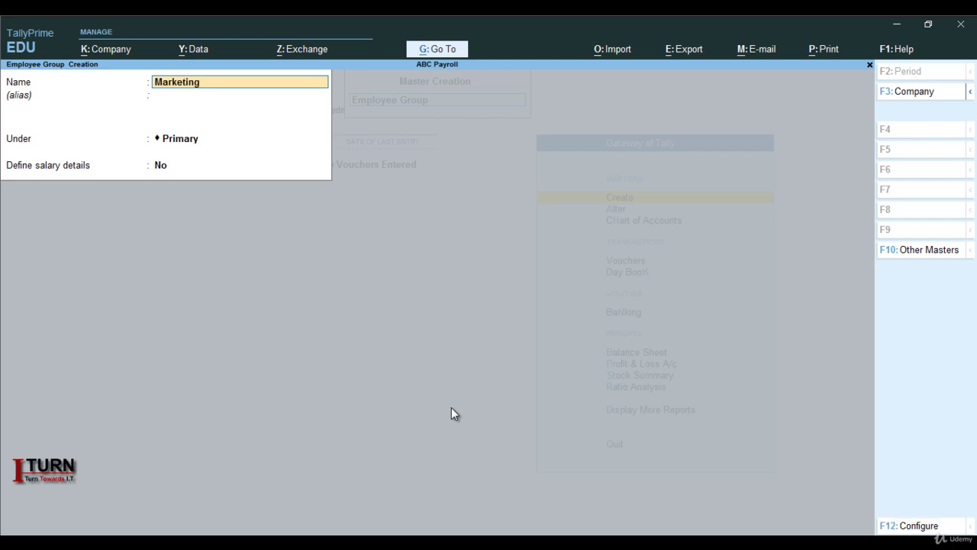
key("Return")
key("Return")
key("Return")
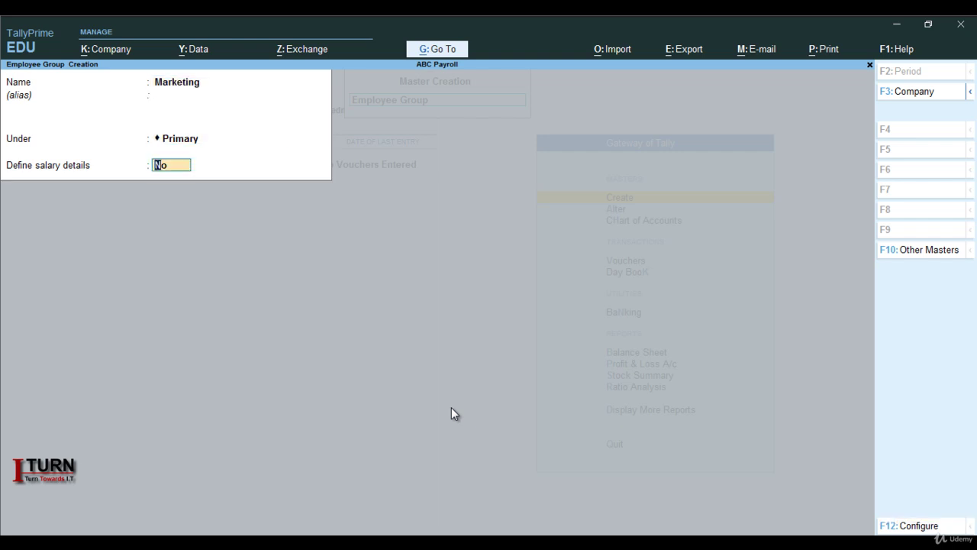
key("Return")
key("Return")
Create a second employee group named HR under Primary without salary details, and return to the list of masters
key("Caps_Lock")
type("HR")
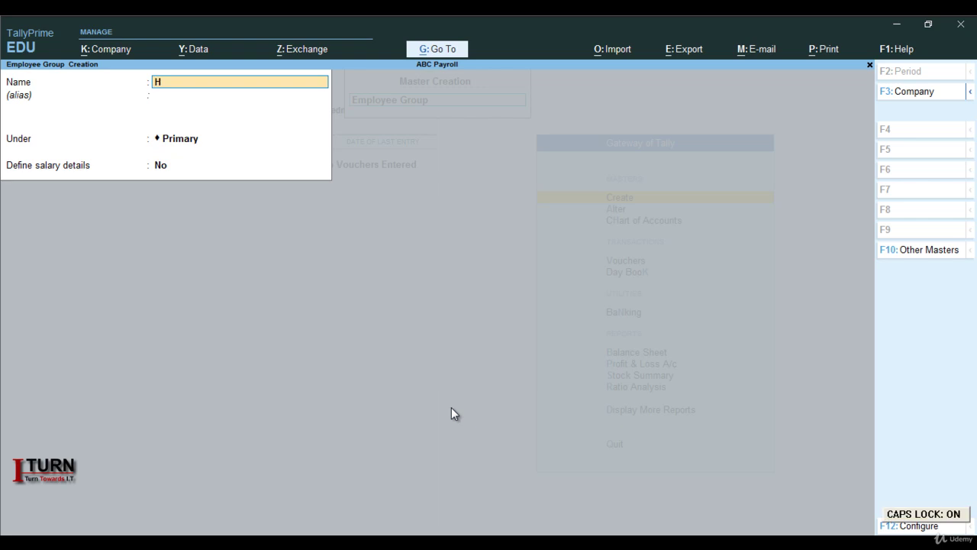
key("Return")
key("Return")
key("Return")
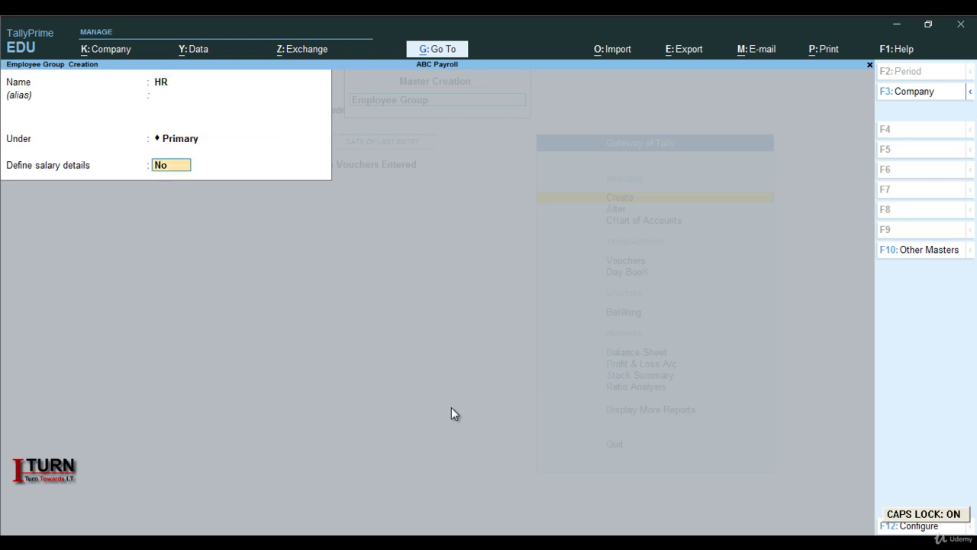
key("Return")
key("Return")
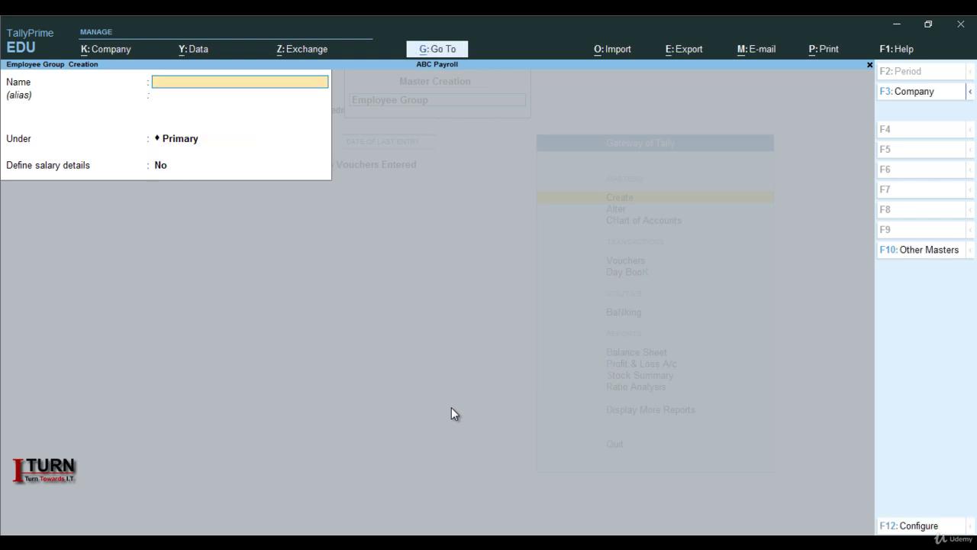
key("Escape")
key("y")
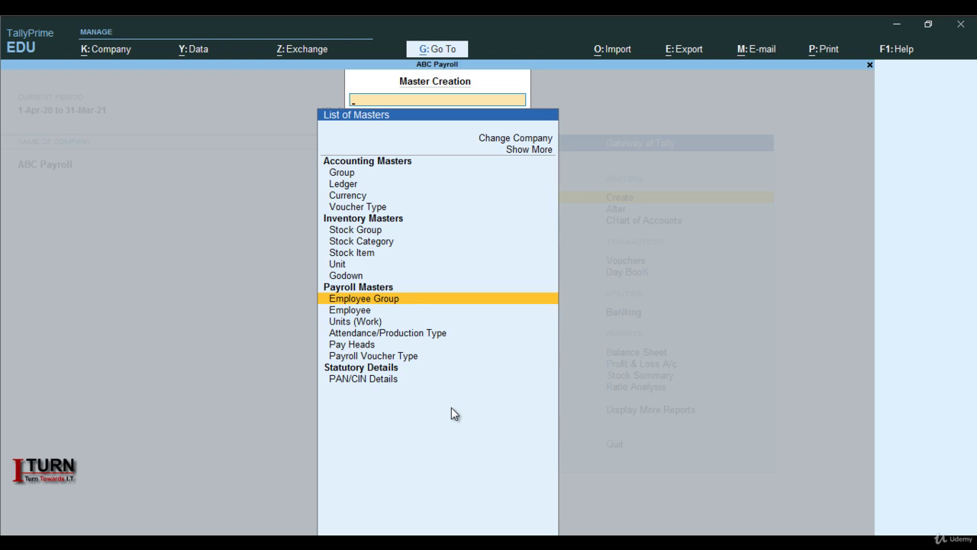
Start a new employee under Primary with the employee's name and joining date 1-Apr-2020, and choose to define salary details
key("Down")
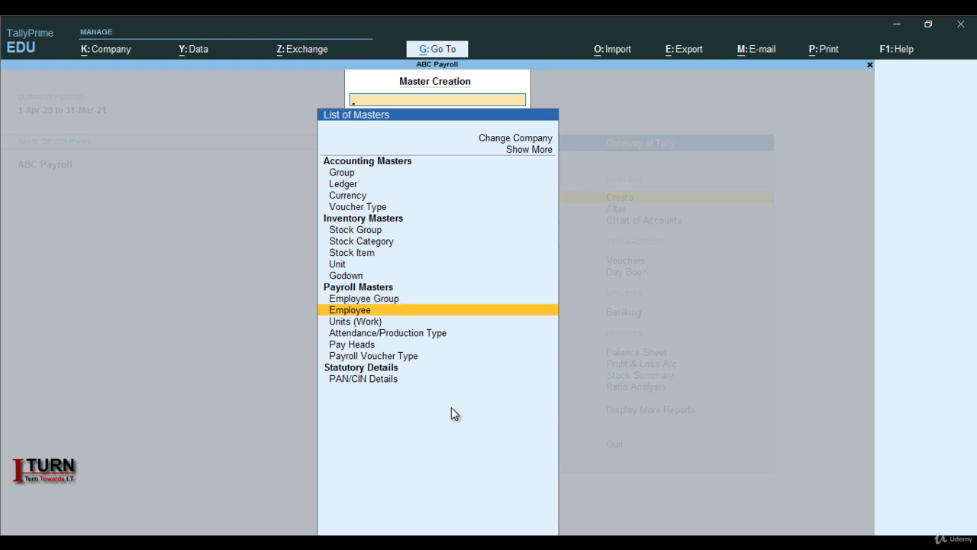
key("Return")
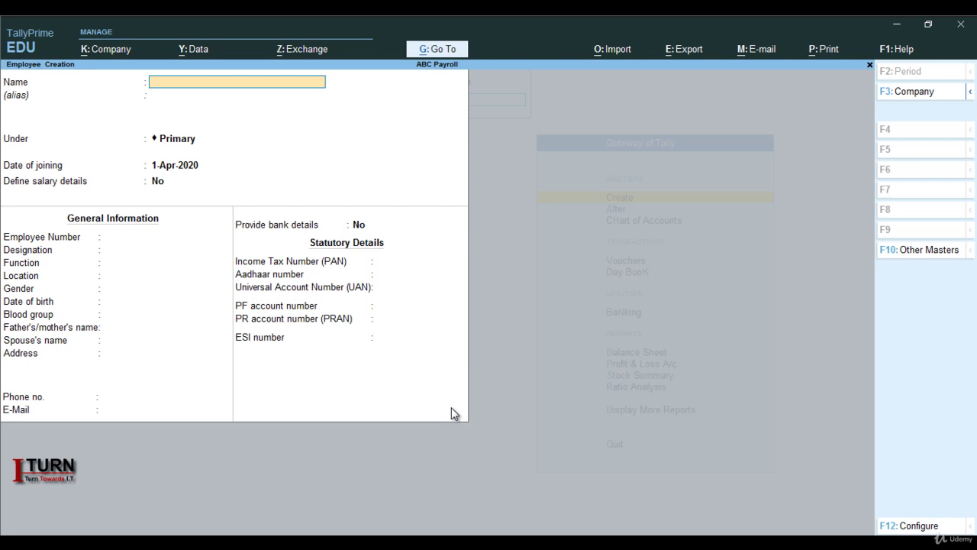
type("Shyam")
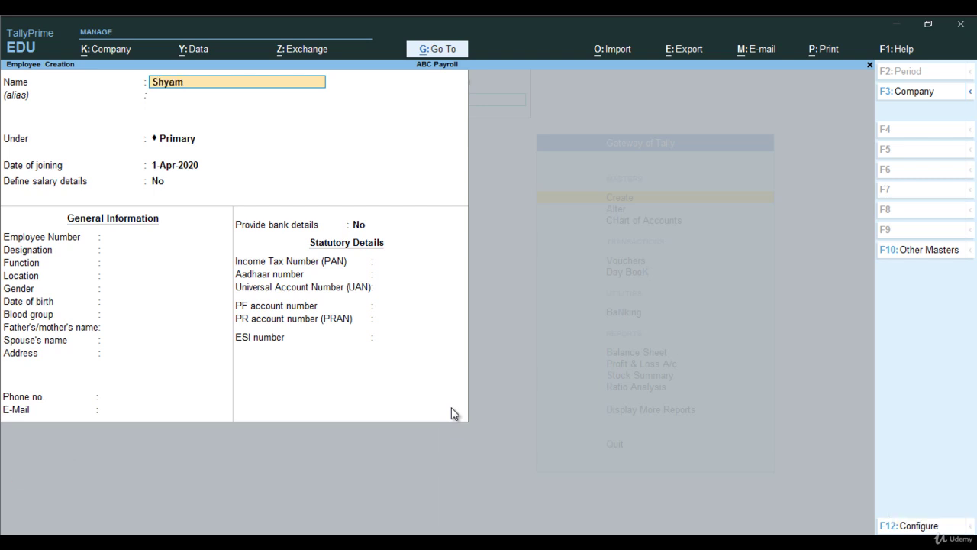
key("Return")
key("Return")
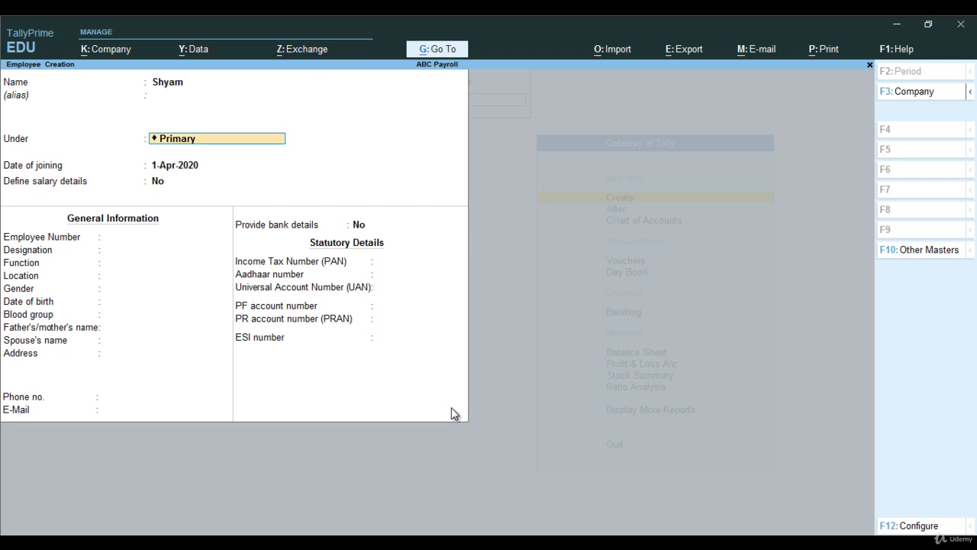
key("Return")
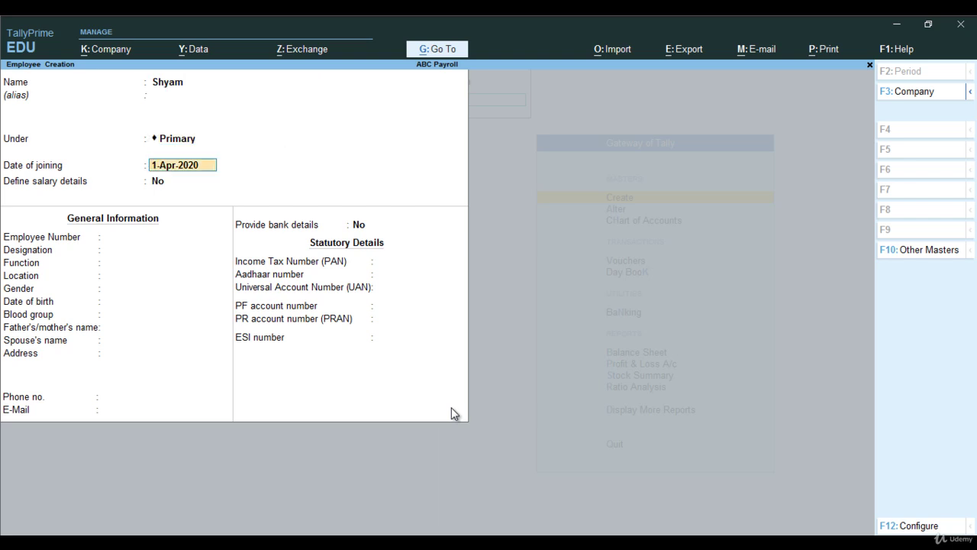
key("Return")
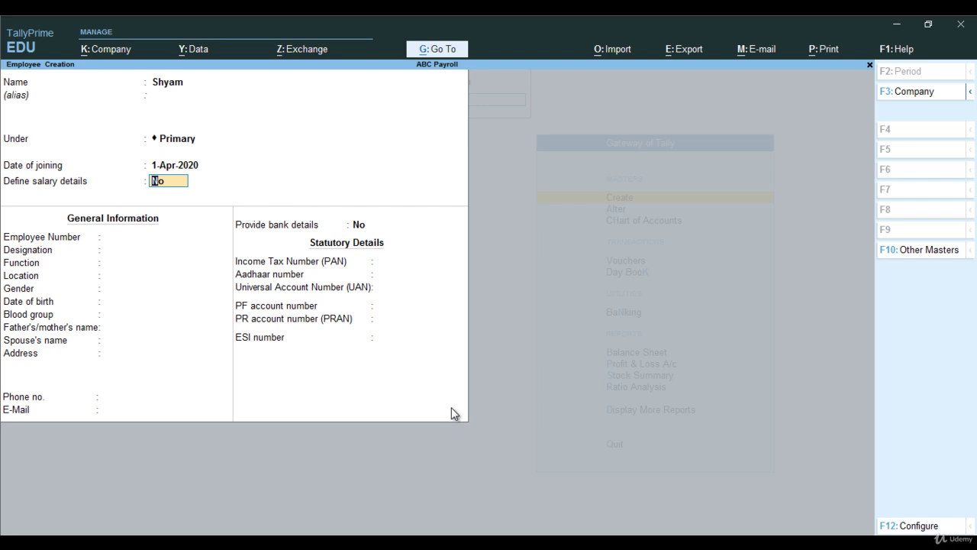
type("y")
key("Return")
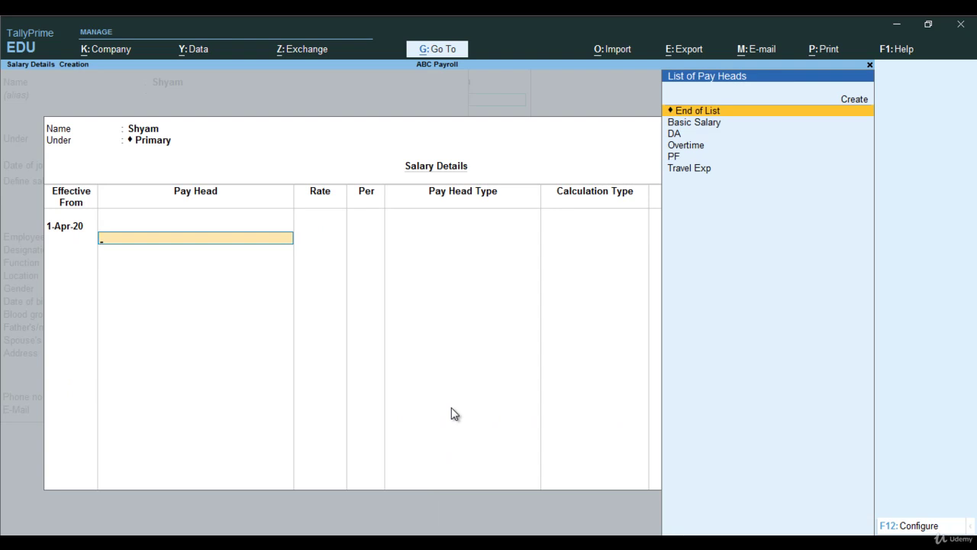
Add Basic Salary at 18,000 per month and the DA pay head to the employee's salary details
key("Down")
key("Return")
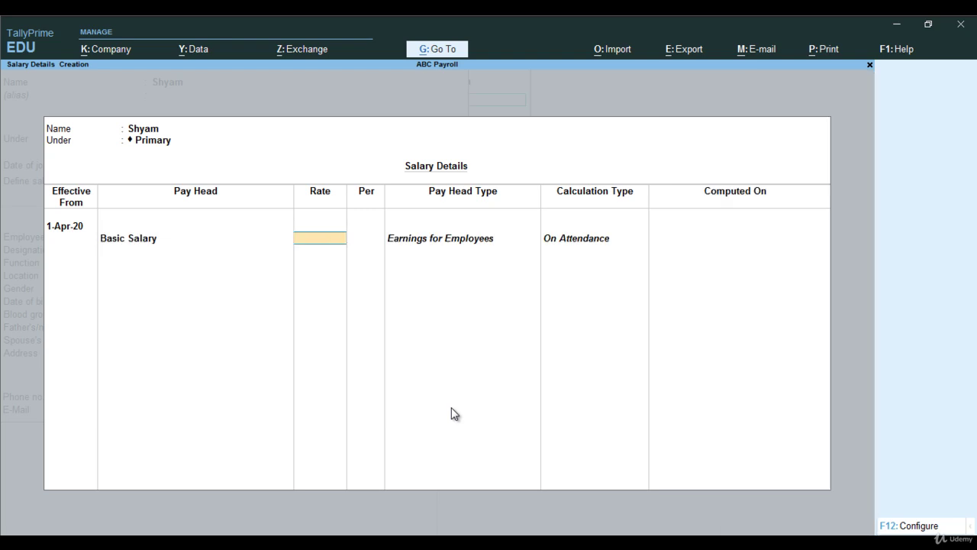
type("18000")
key("Return")
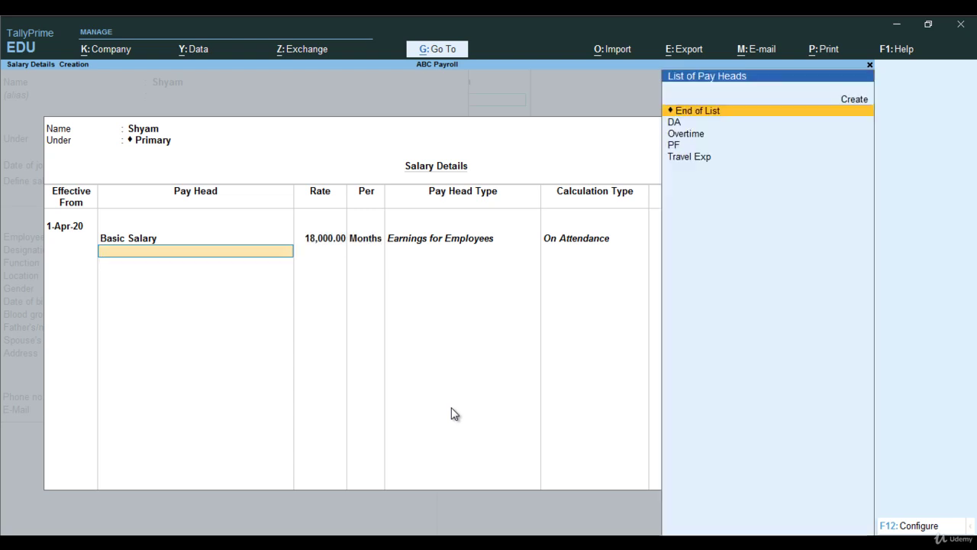
key("Down")
key("Return")
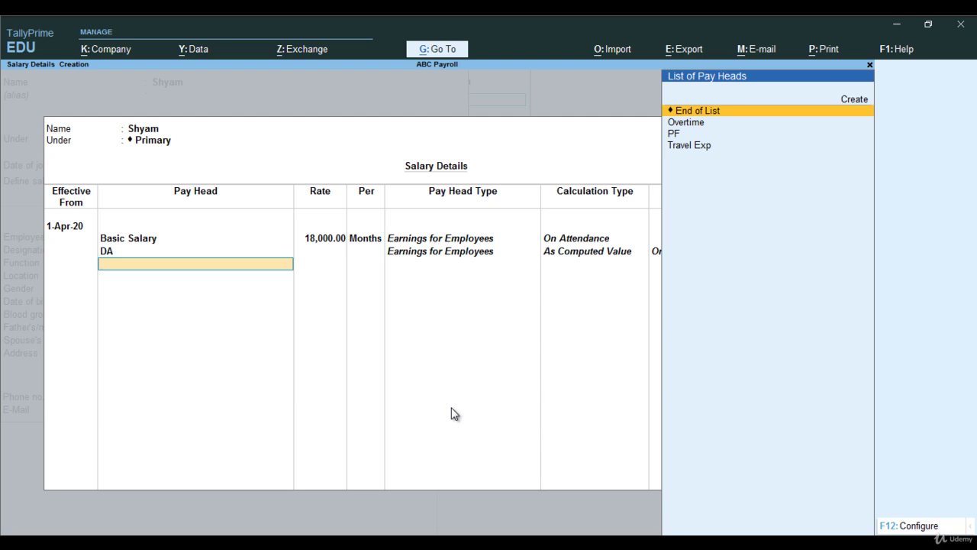
Add the Overtime pay head to the salary details at a rate of 400 per hour
key("Down")
key("Return")
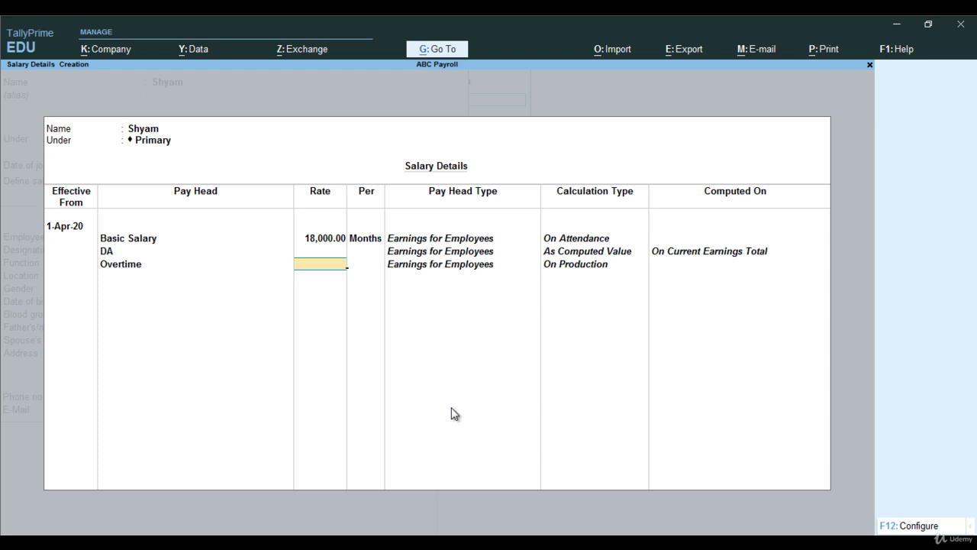
type("400")
key("Return")
key("Return")
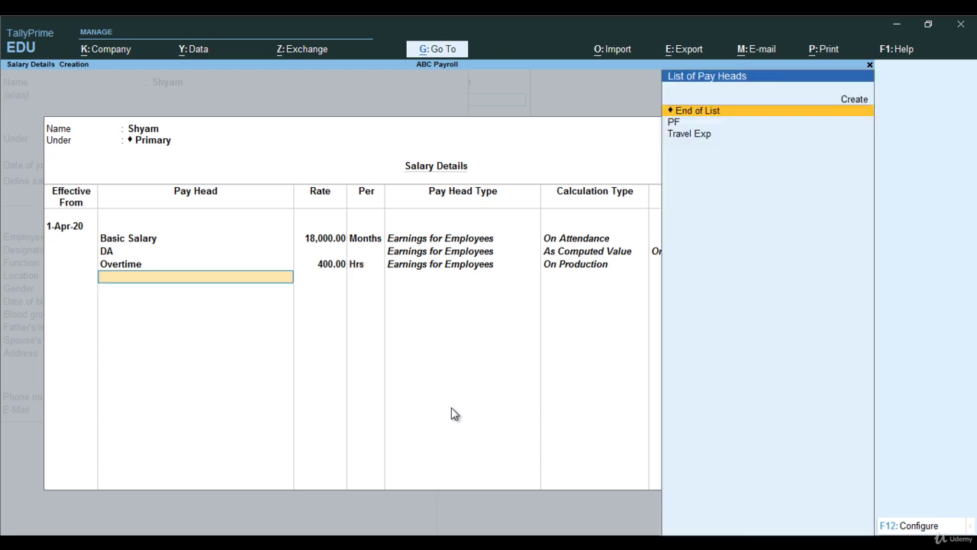
Add PF and Travel Exp at 1,500 per month to the salary details, and end the pay head list
key("Down")
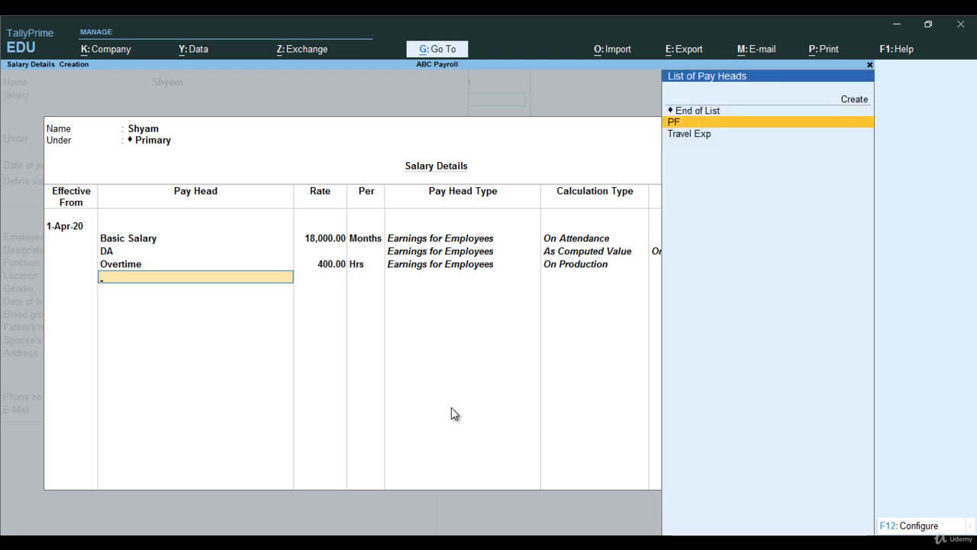
key("Return")
key("Down")
key("Return")
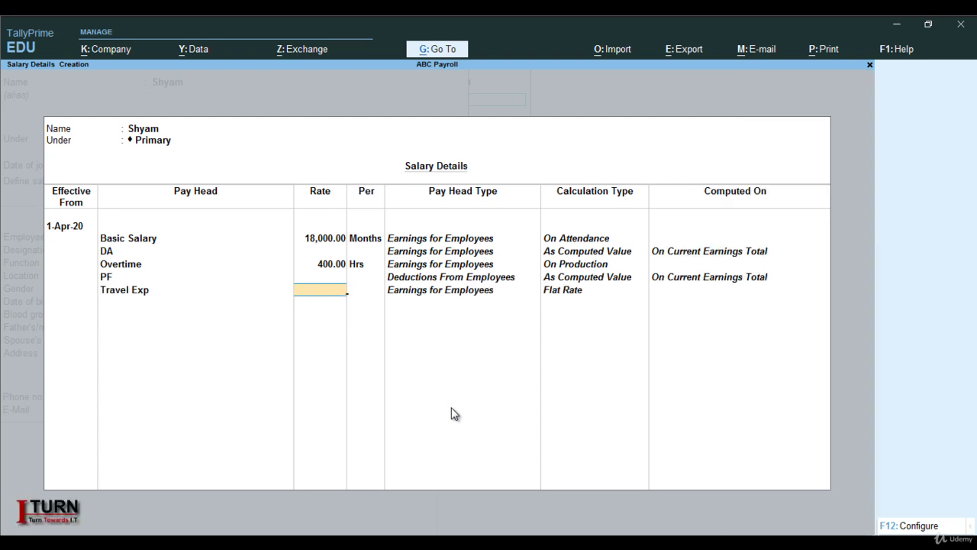
type("1500")
key("Return")
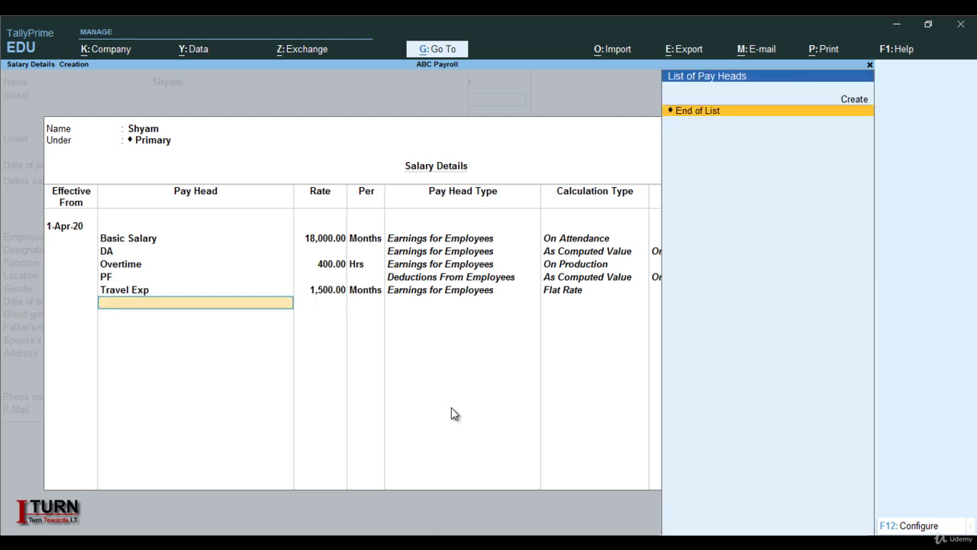
key("Return")
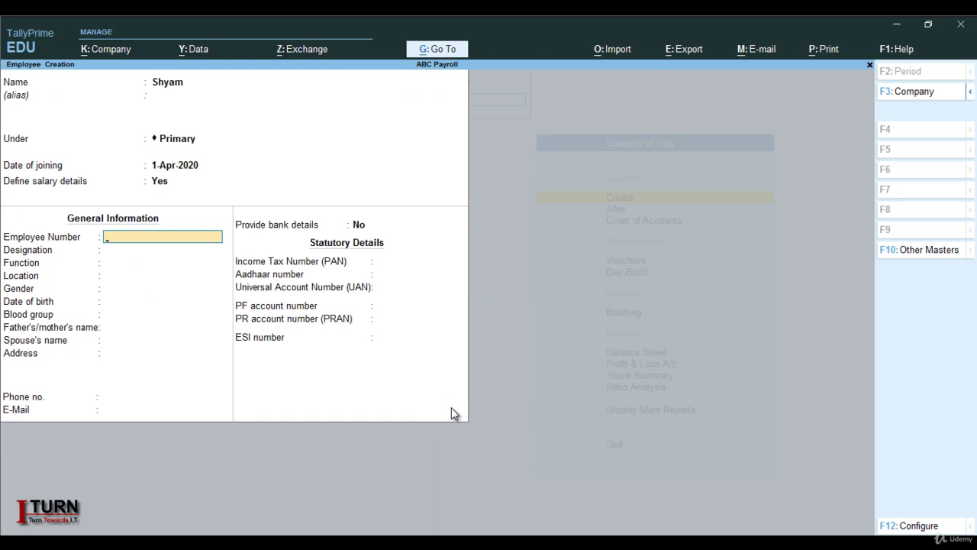
Enter the employee number and the designation Marketing Exe in the employee's general information
type("1001")
key("Return")
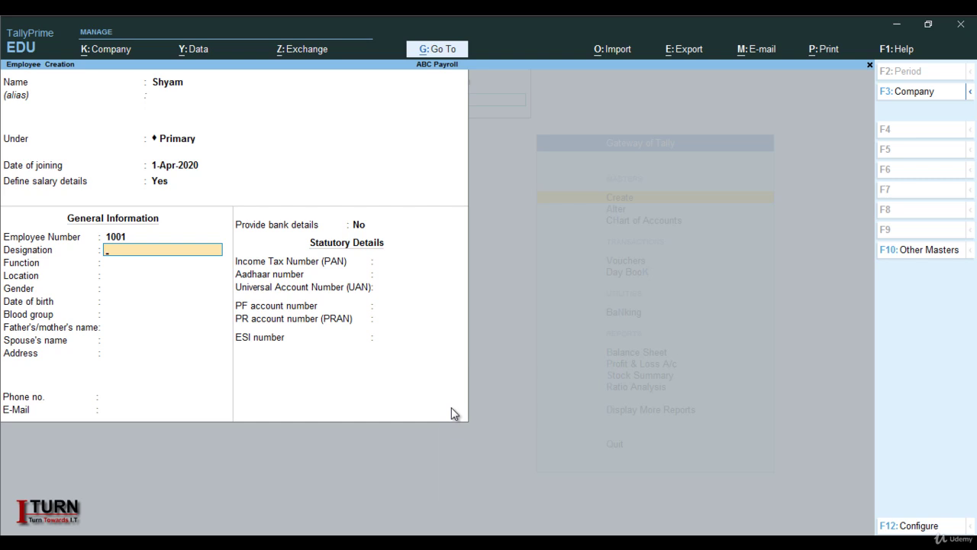
type("Marketing Exe")
key("BackSpace")
key("BackSpace")
key("BackSpace")
type("e")
key("BackSpace")
type("Exe")
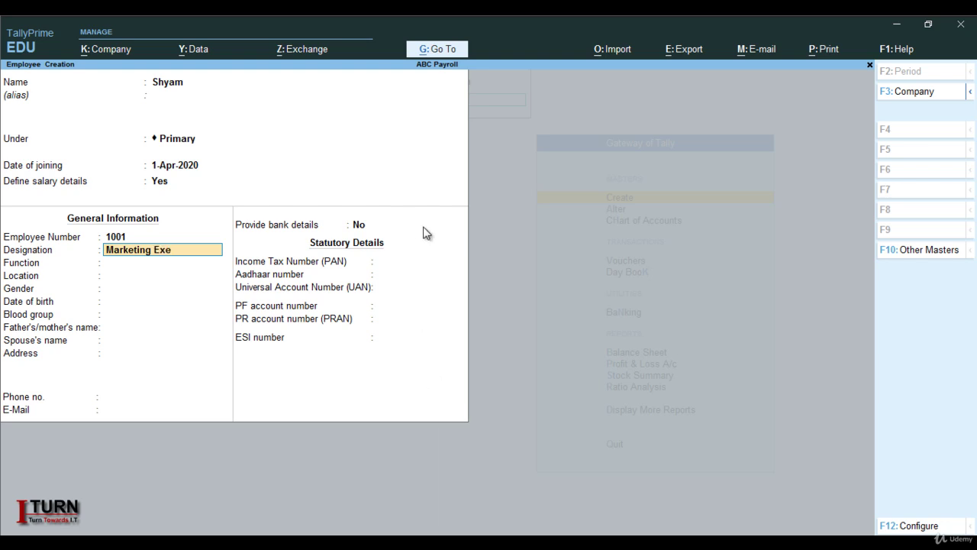
Place the employee under the Marketing group and accept the existing salary details as they are
left_click(178, 141)
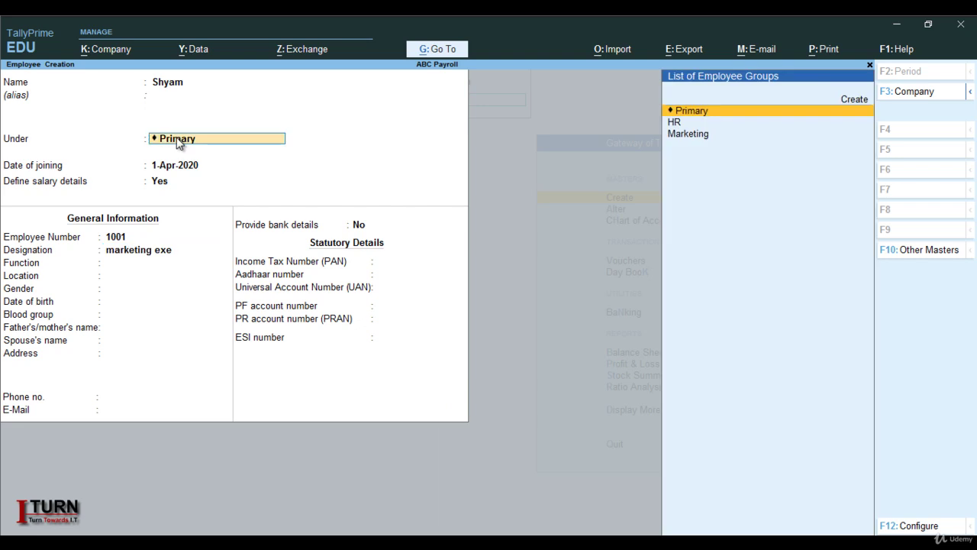
key("Down")
key("Down")
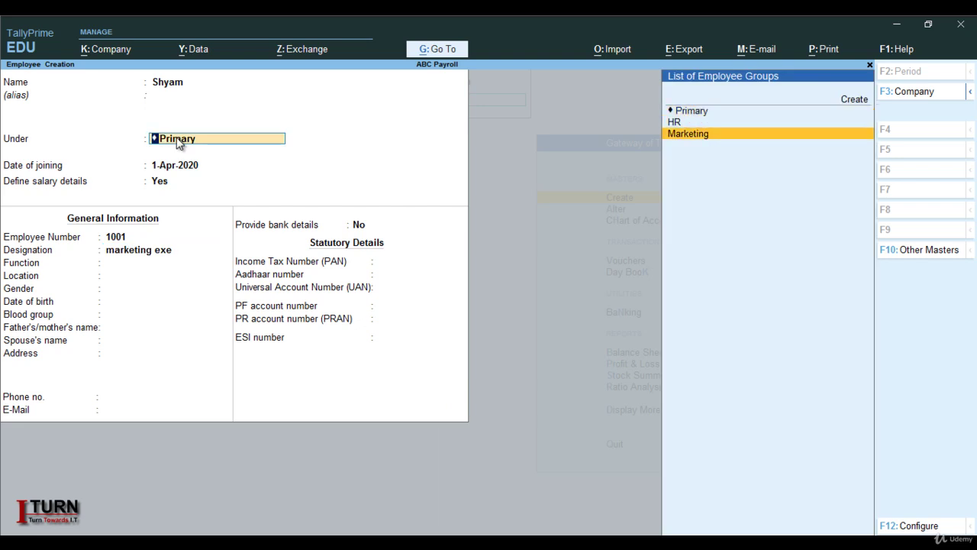
key("Return")
key("Return")
key("Return")
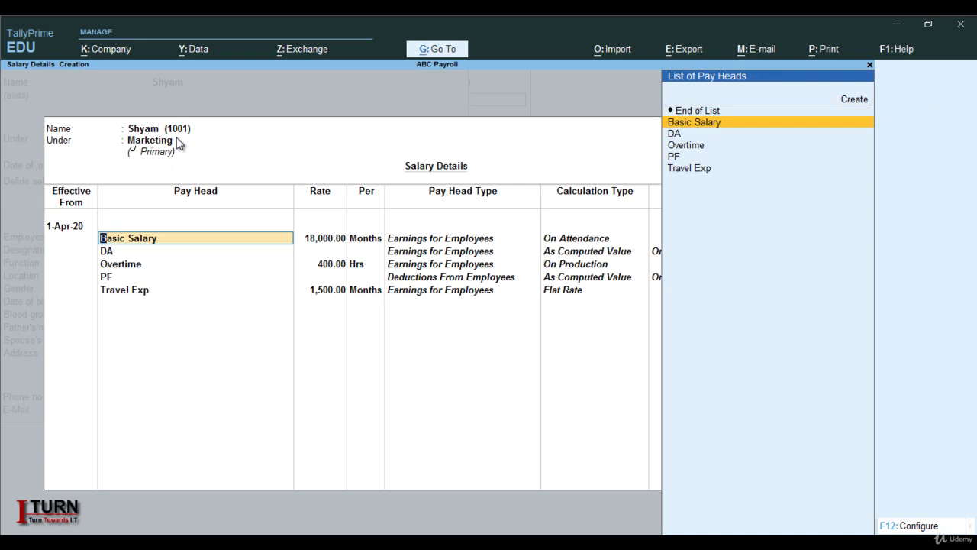
key("Return")
key("Return")
key("Return")
key("Return")
key("ctrl+a")
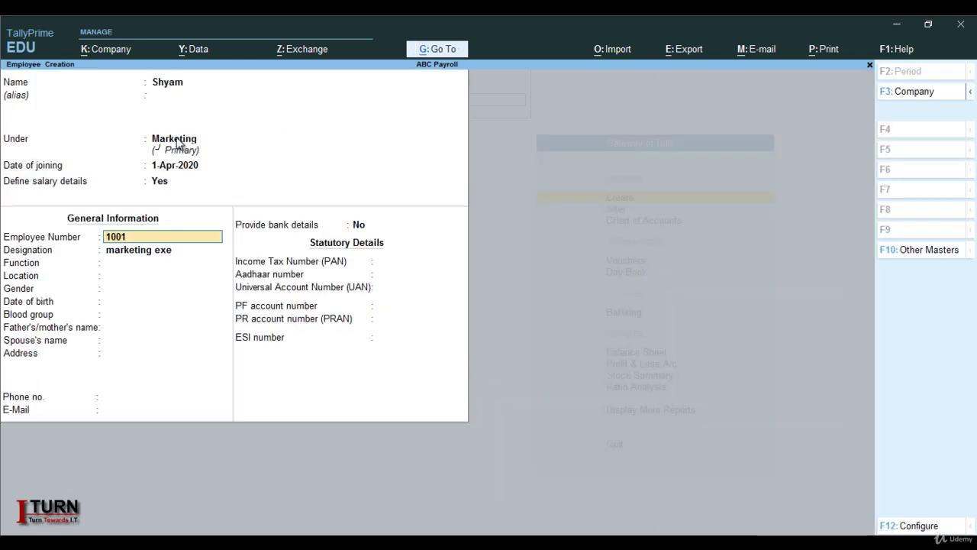
Enter Noida as the employee's location and set the gender to Male in the general information
key("Return")
key("Return")
key("Return")
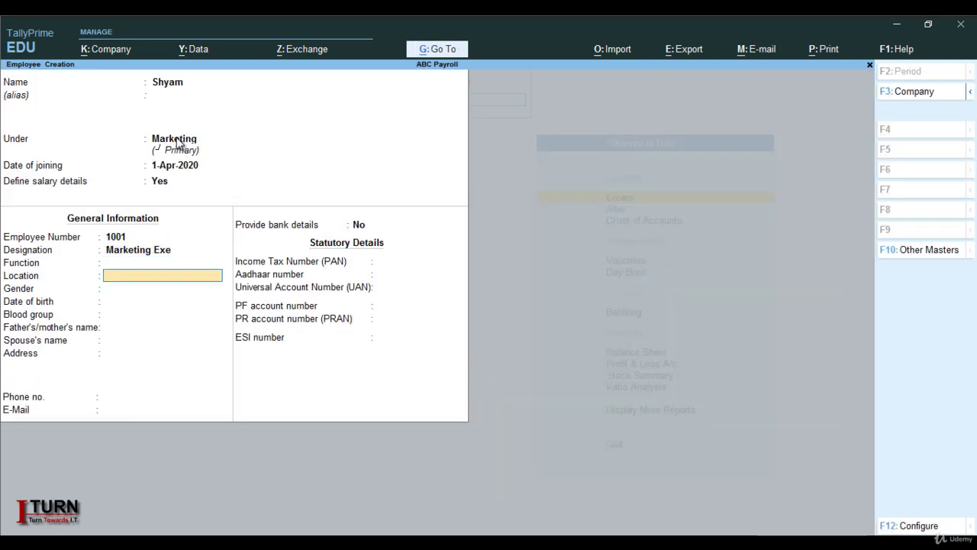
key("Caps_Lock")
type("No")
type("ida")
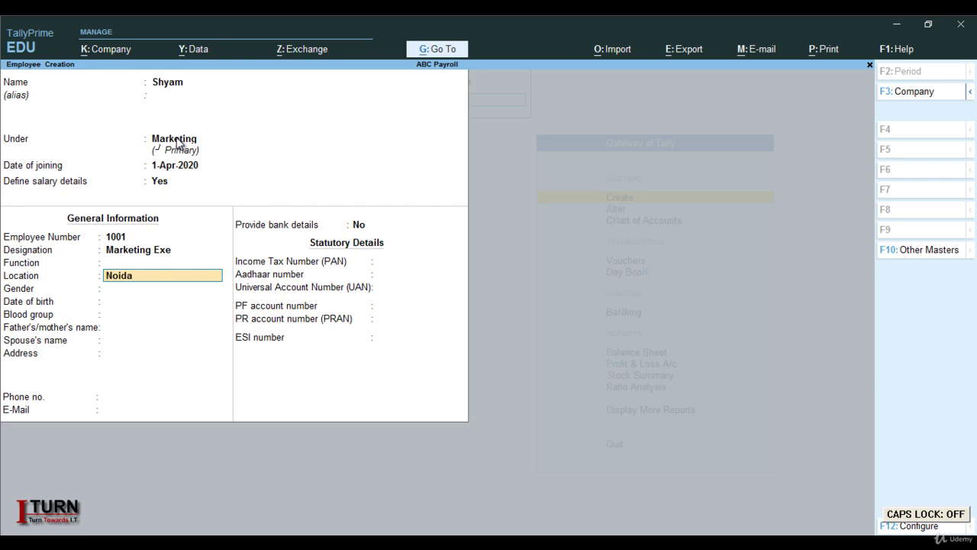
key("Return")
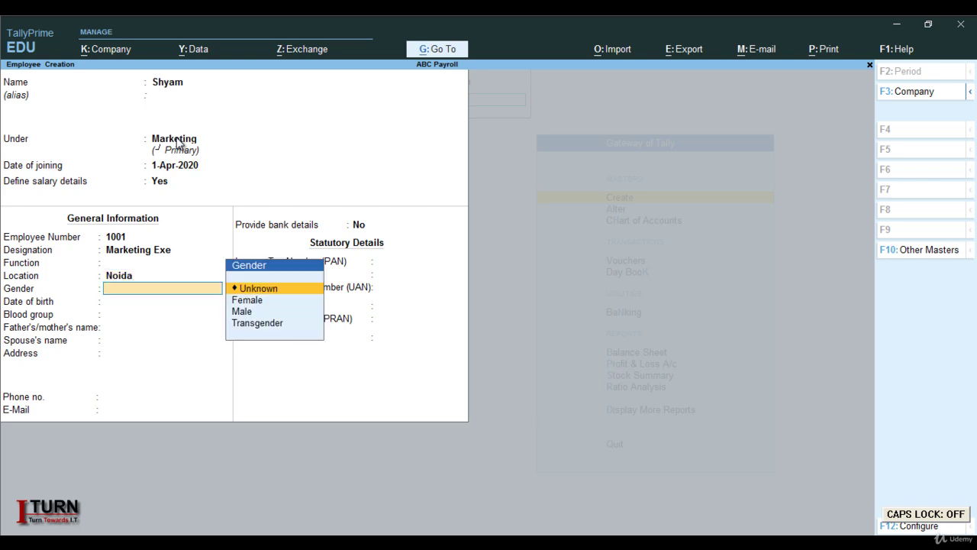
key("Down")
key("Down")
key("Return")
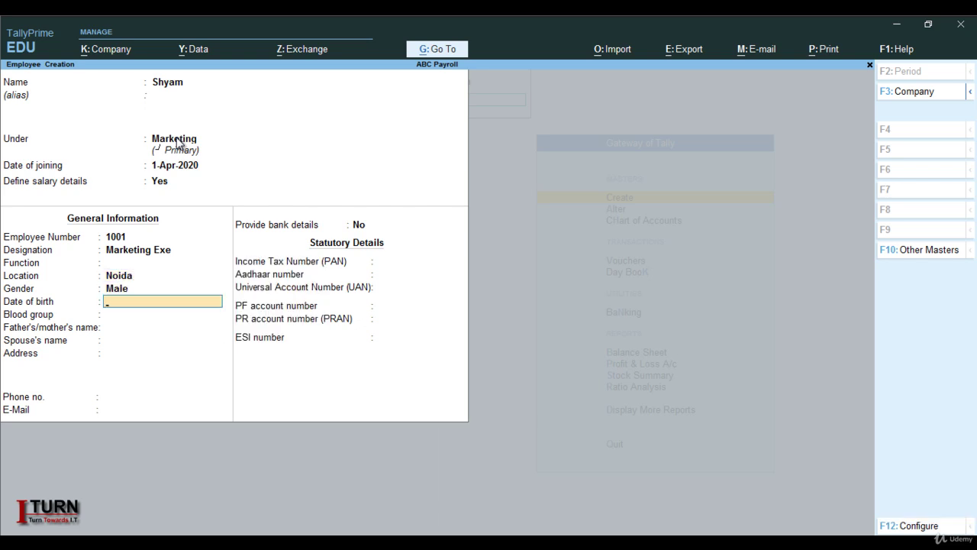
Keep the blood group as Unknown, leave the remaining general, bank and statutory details at their defaults, and save the employee
key("Return")
key("Return")
key("Return")
key("Return")
key("Return")
key("Return")
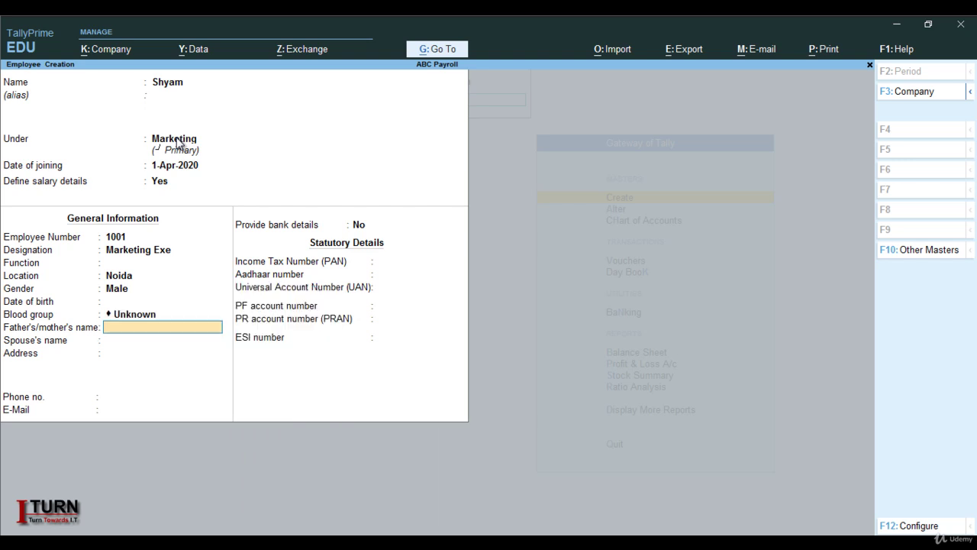
key("Return")
key("Return")
key("Return")
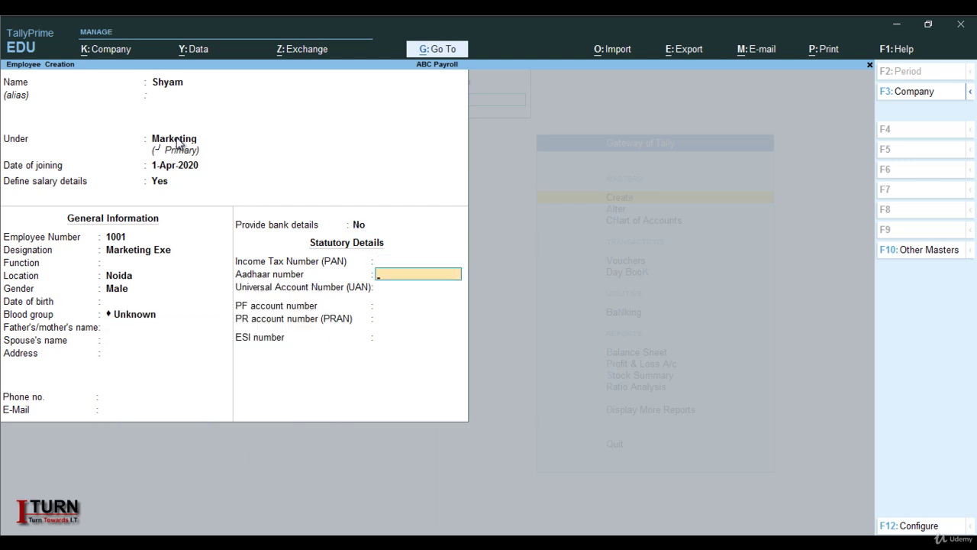
key("Return")
key("Return")
key("Return")
key("Return")
key("Return")
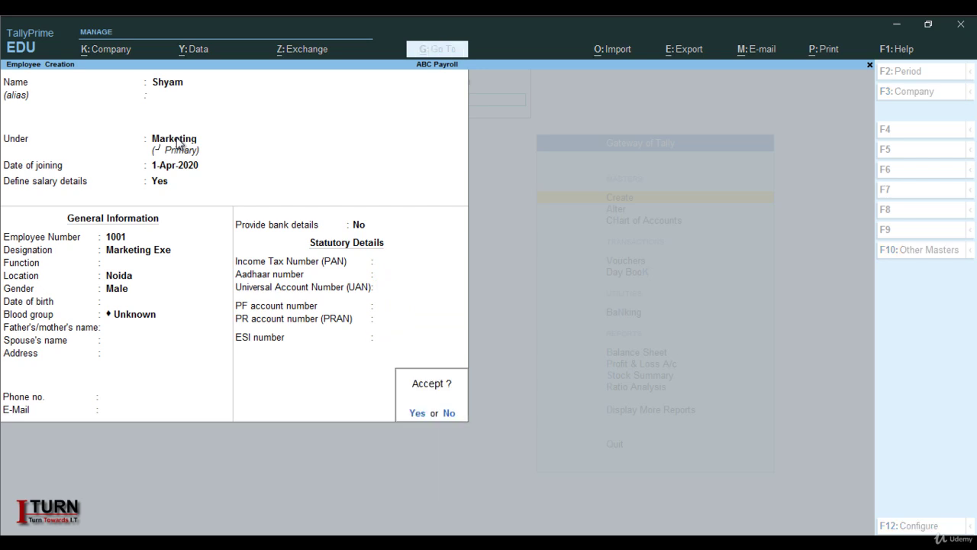
key("Return")
Enter the second employee's name, place the employee under the HR group with joining date 1-Apr-2020, and enable defining salary details
key("Caps_Lock")
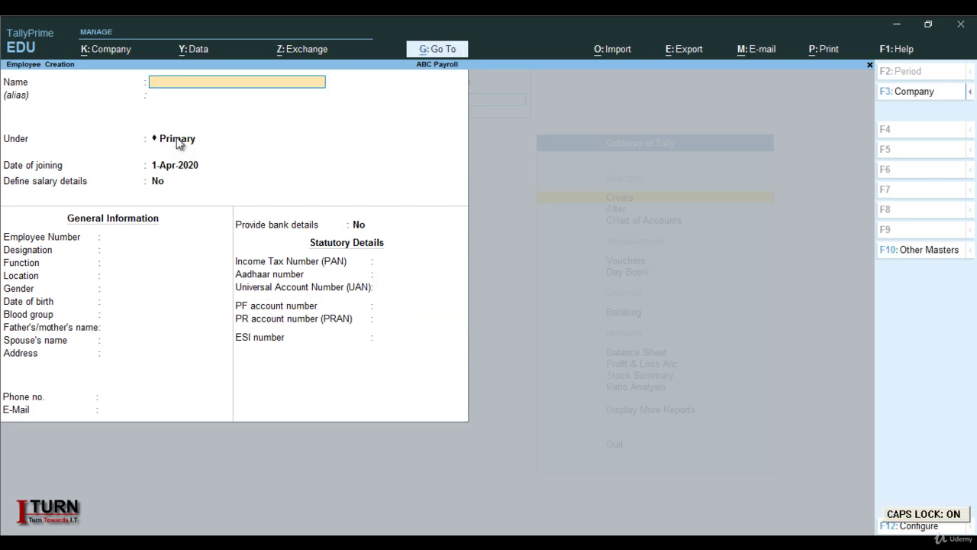
type("K")
key("Caps_Lock")
type("avita")
key("Return")
key("Return")
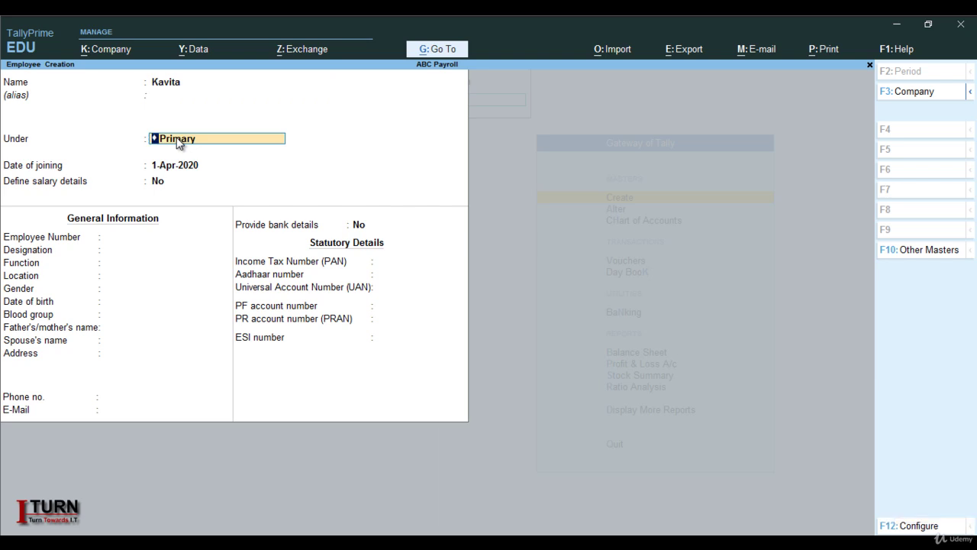
type("H")
key("Return")
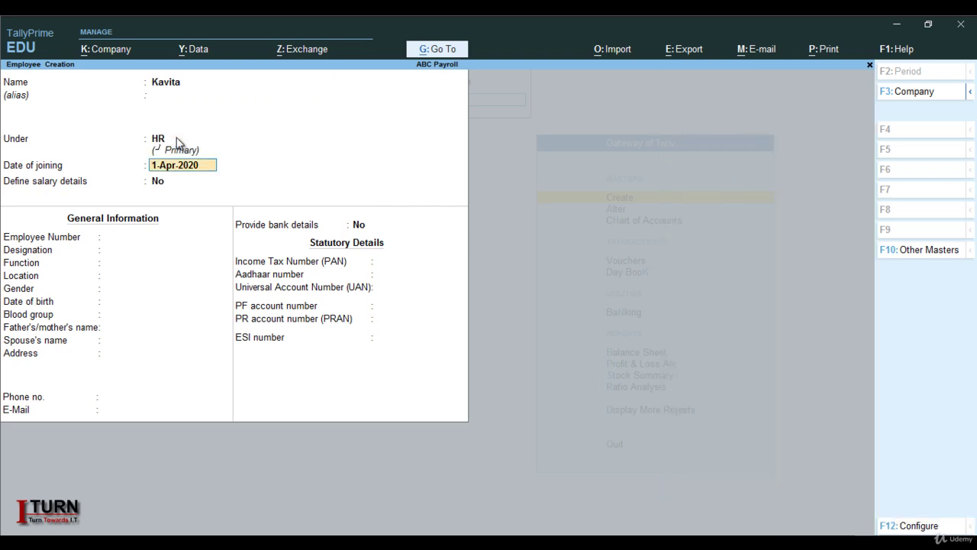
key("Return")
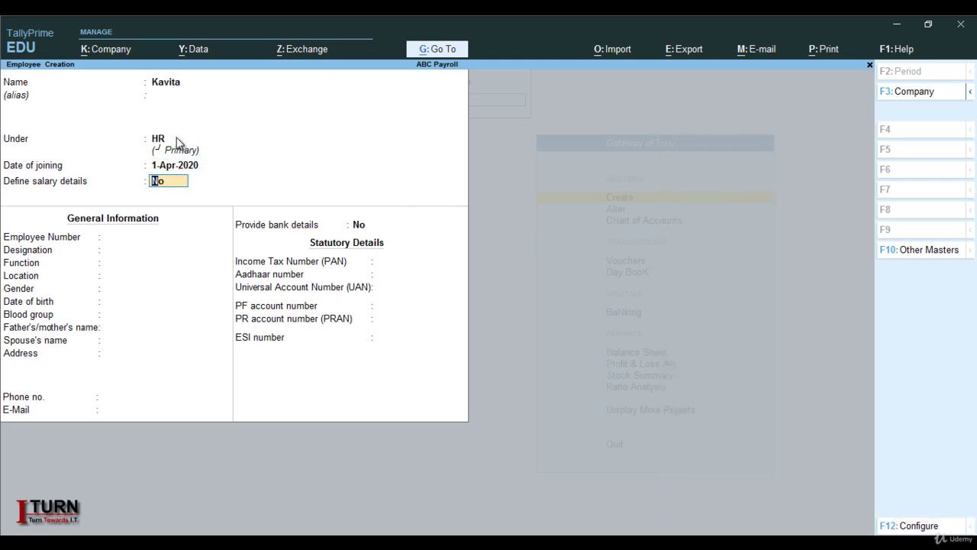
type("y")
key("Return")
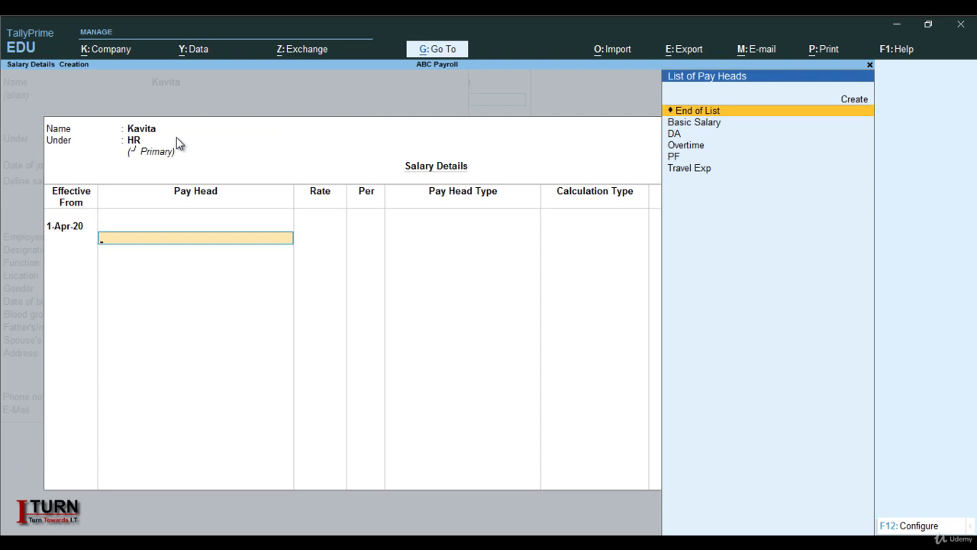
Add Basic Salary at 25,000 per month and the DA pay head to the HR employee's salary details
key("Down")
key("Return")
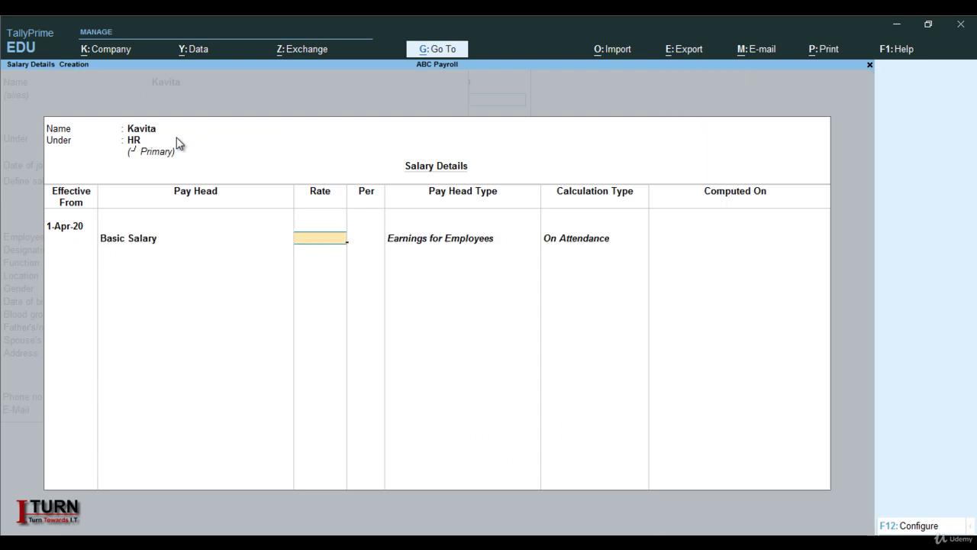
type("25000")
key("Return")
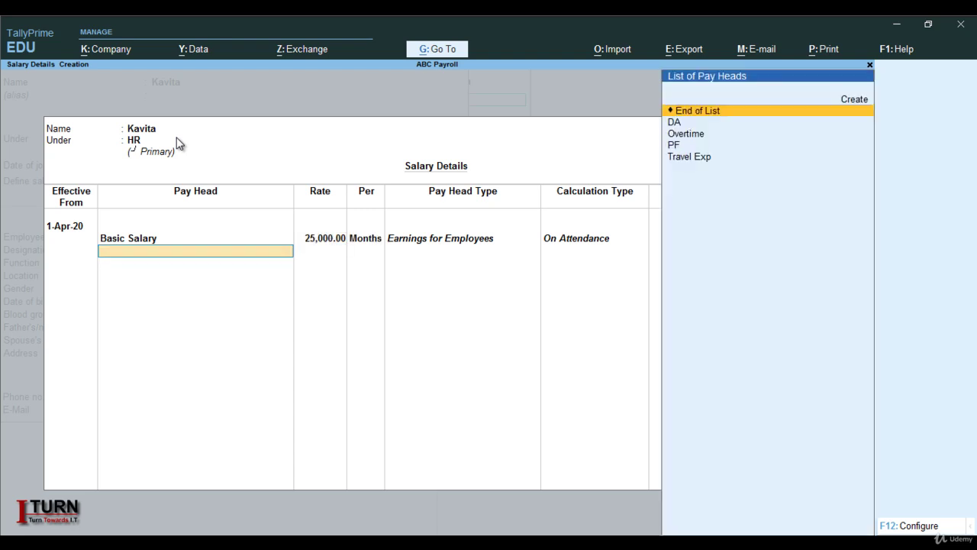
key("Down")
key("Return")
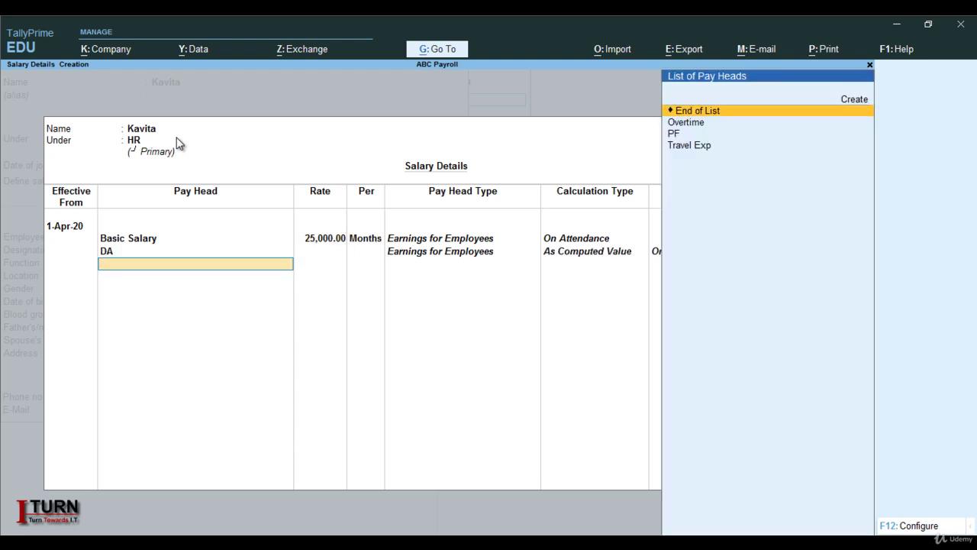
Add the PF pay head and Overtime at 400 per hour to the HR employee's salary details
key("Down")
key("Down")
key("Return")
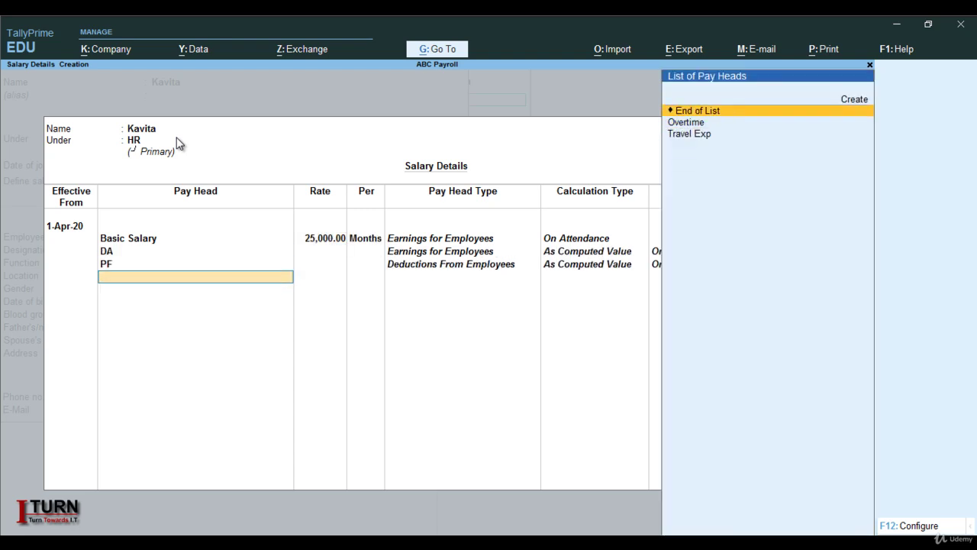
key("Down")
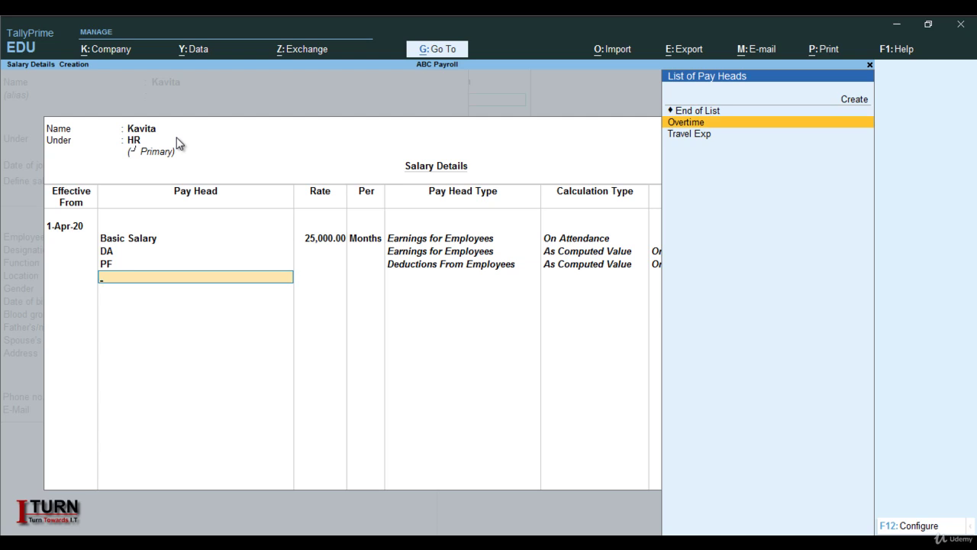
key("Return")
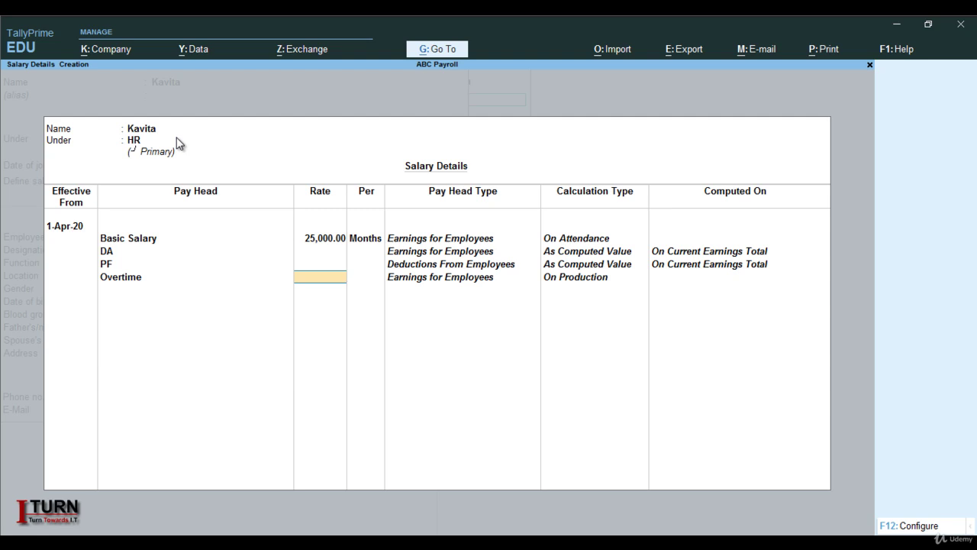
type("400")
key("Return")
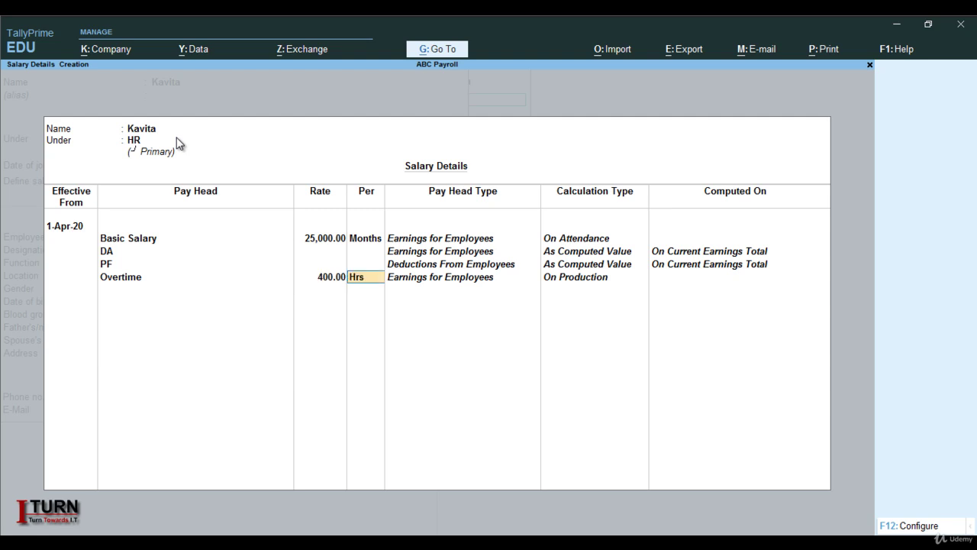
key("Return")
Add Travel Exp at 1,500 per month, end the pay head list, and accept the salary details
key("Down")
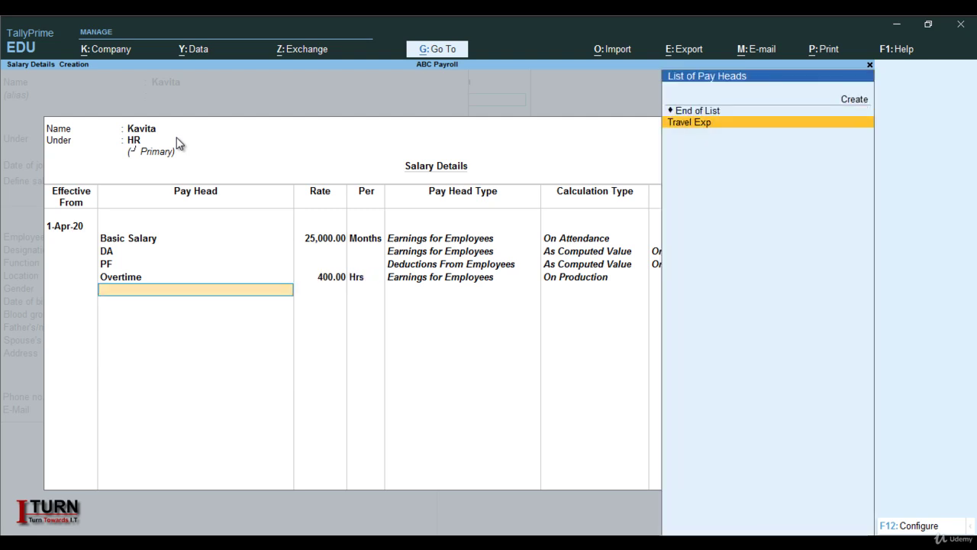
key("Return")
type("1,500")
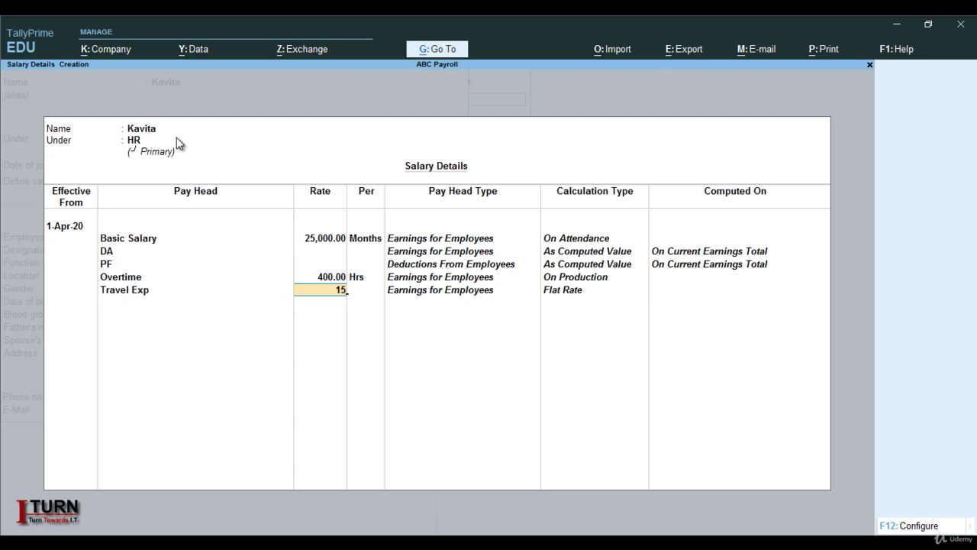
key("Return")
key("Return")
key("Return")
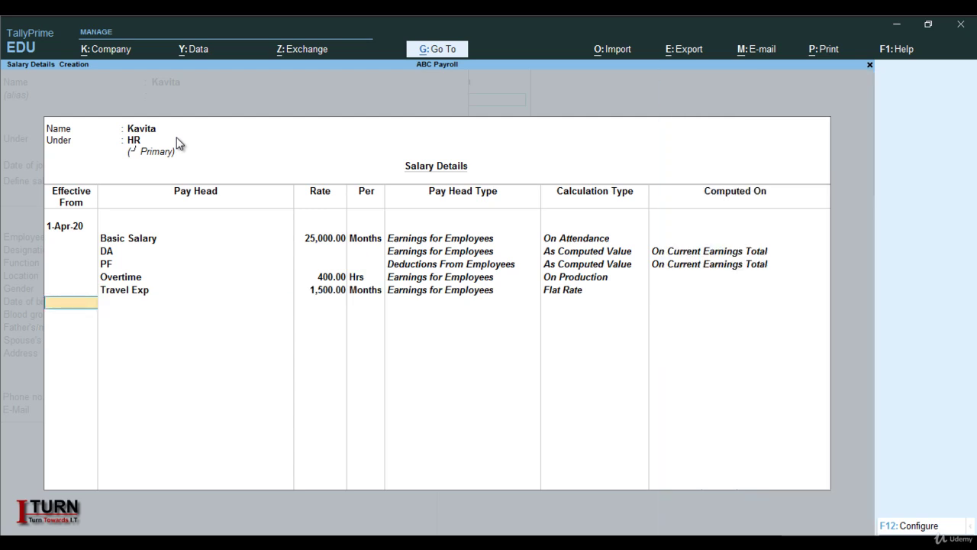
key("Return")
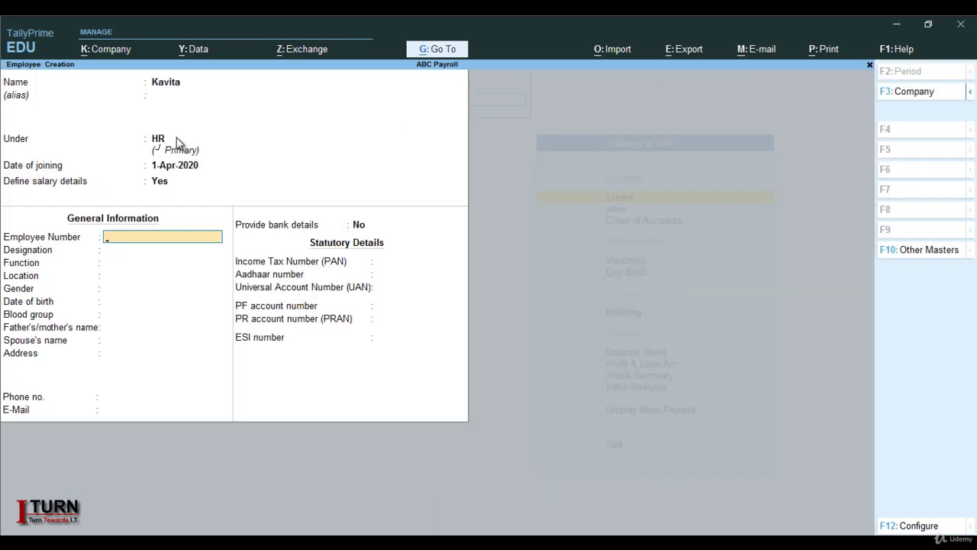
Enter the employee number and the designation HR Manager, leaving the function blank
type("1002")
key("Return")
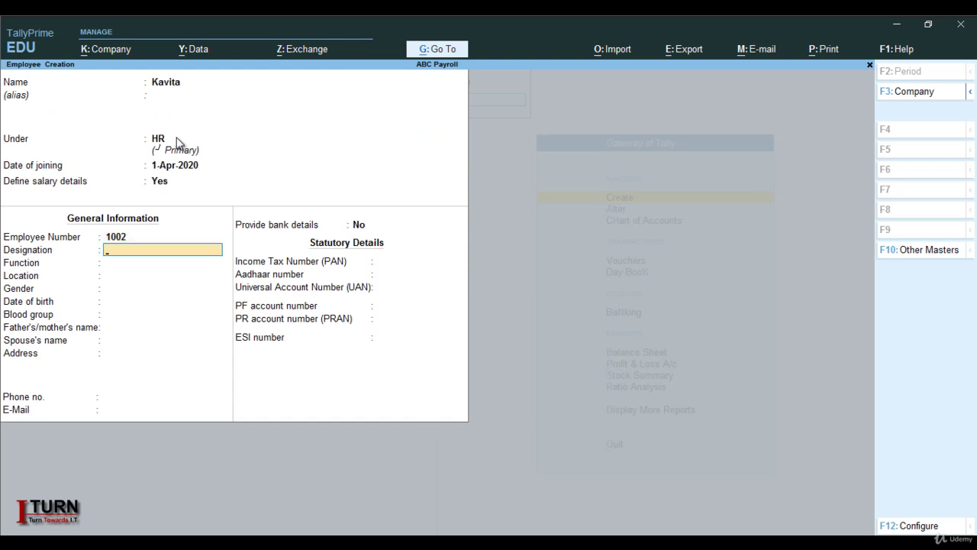
key("Caps_Lock")
type("HR M")
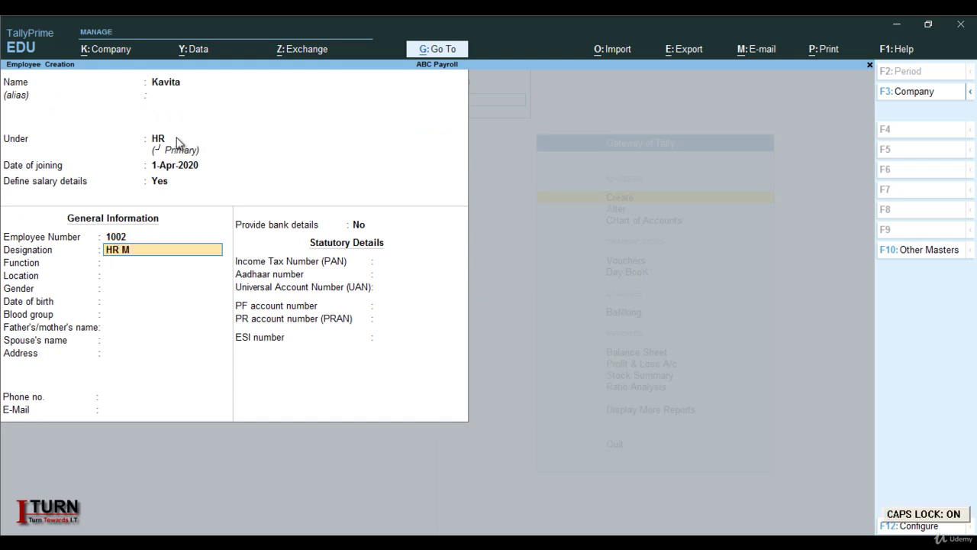
key("Caps_Lock")
type("anager")
key("Return")
key("Return")
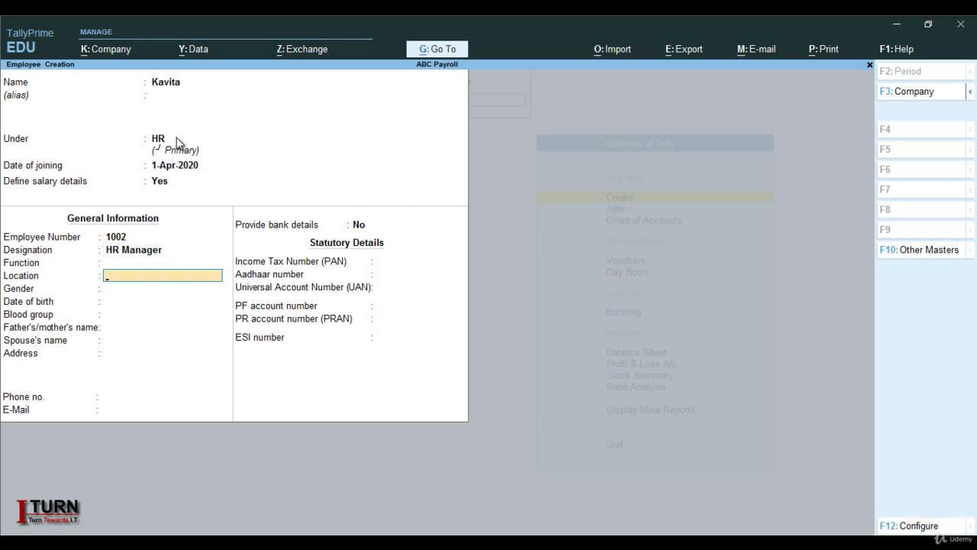
Enter Noida as the HR employee's location and set the gender to Female
key("Caps_Lock")
type("N")
key("Caps_Lock")
type("oida")
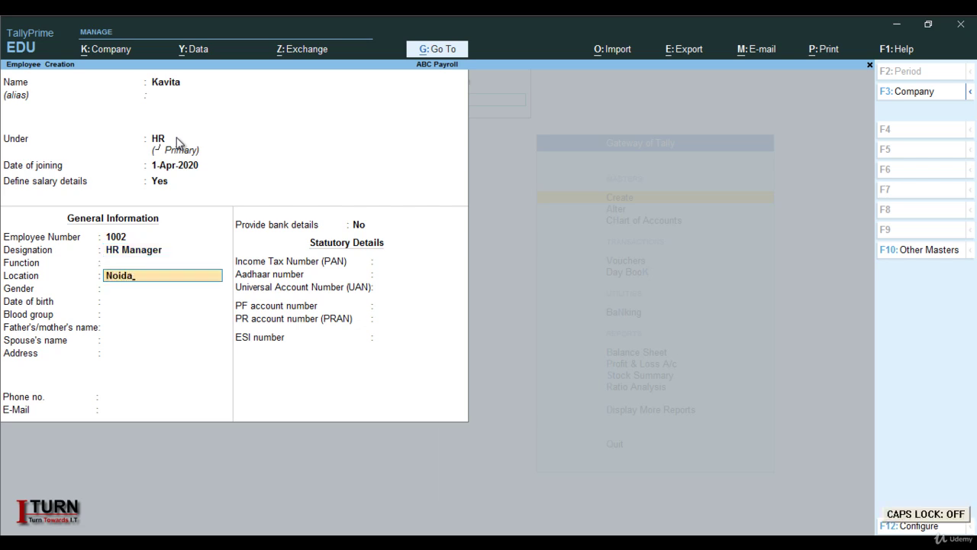
key("Return")
key("Down")
key("Return")
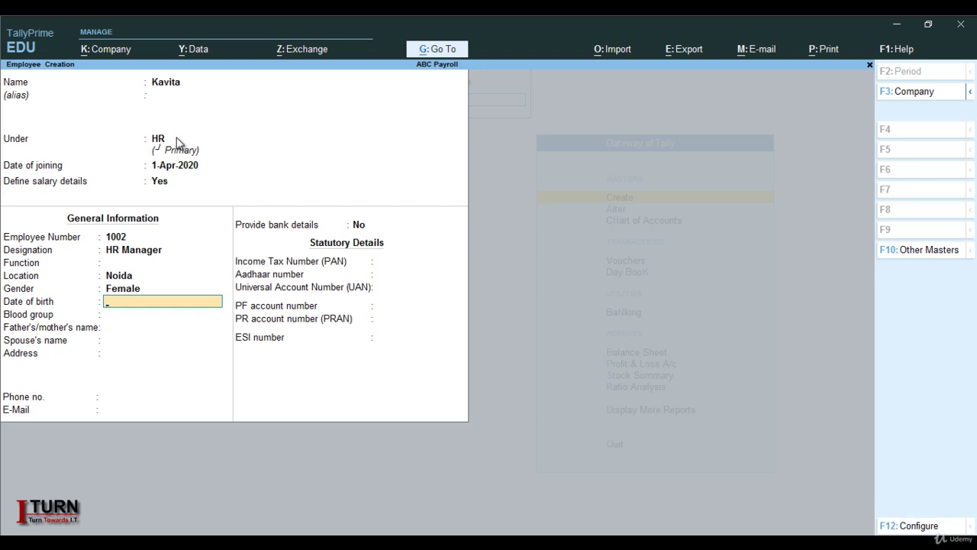
Keep the HR employee's blood group as Unknown, leave the other remaining details at their defaults, and save the employee
key("Return")
key("Return")
key("Return")
key("Return")
key("Return")
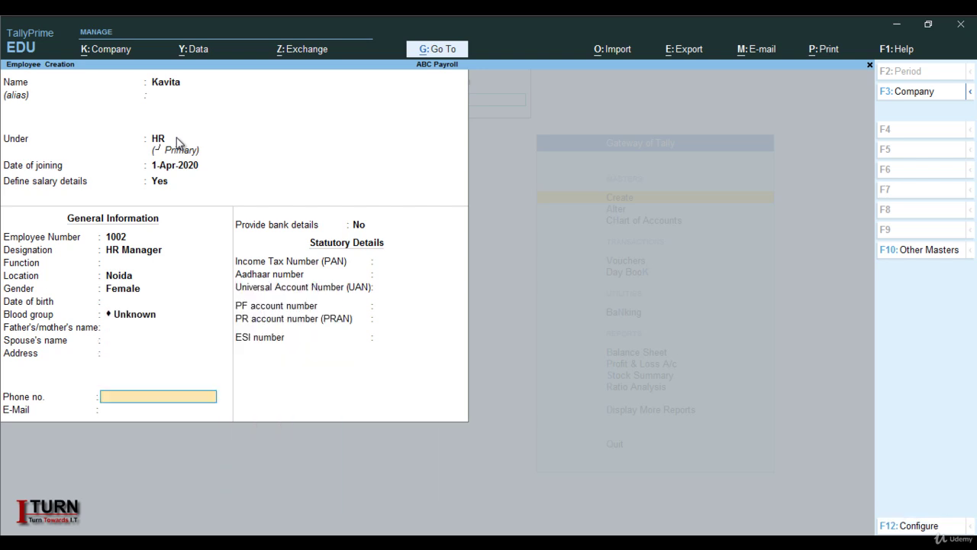
key("Return")
key("Return")
key("Return")
key("Return")
key("Return")
key("Return")
key("Return")
key("Return")
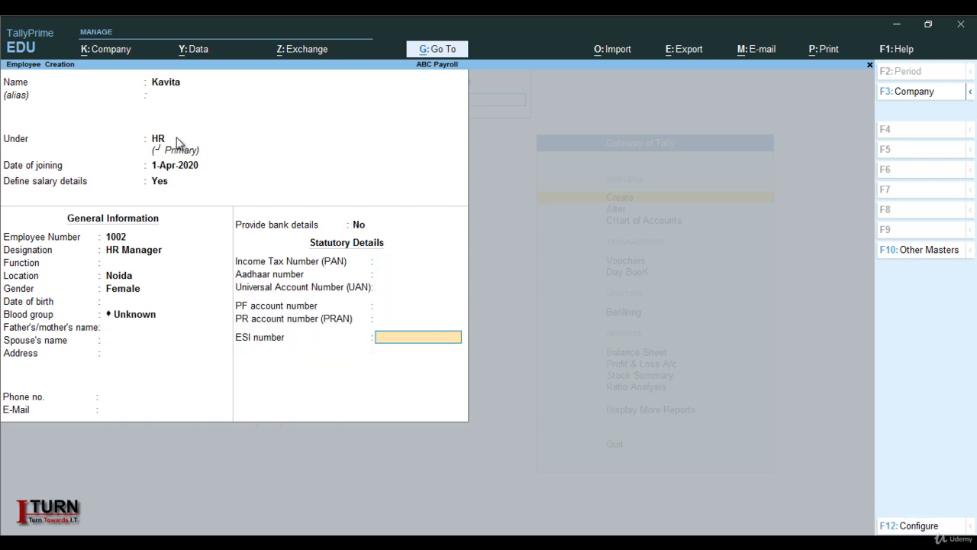
key("Return")
key("Return")
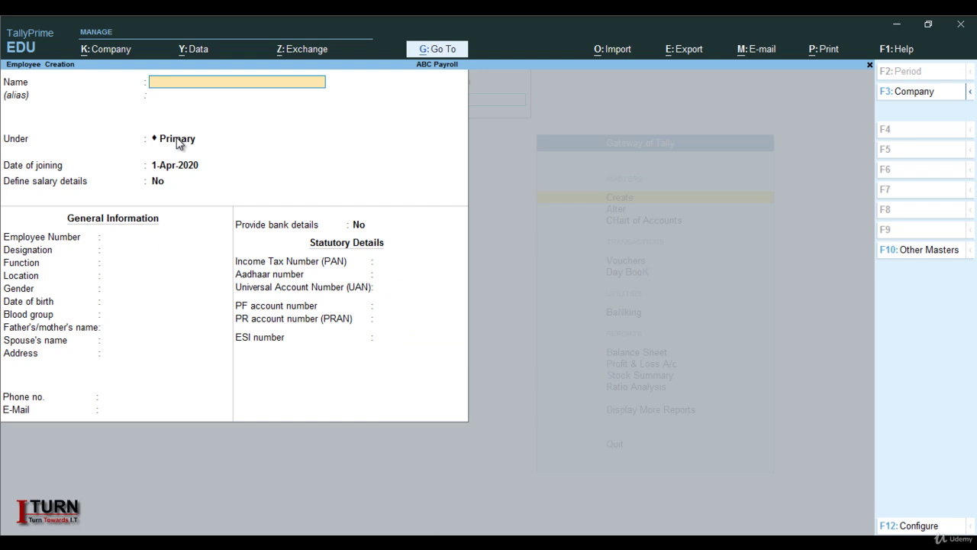
Enter the new employee's name, leave the alias blank, place them under the Marketing group, and keep the joining date as 1-Apr-2020
key("Caps_Lock")
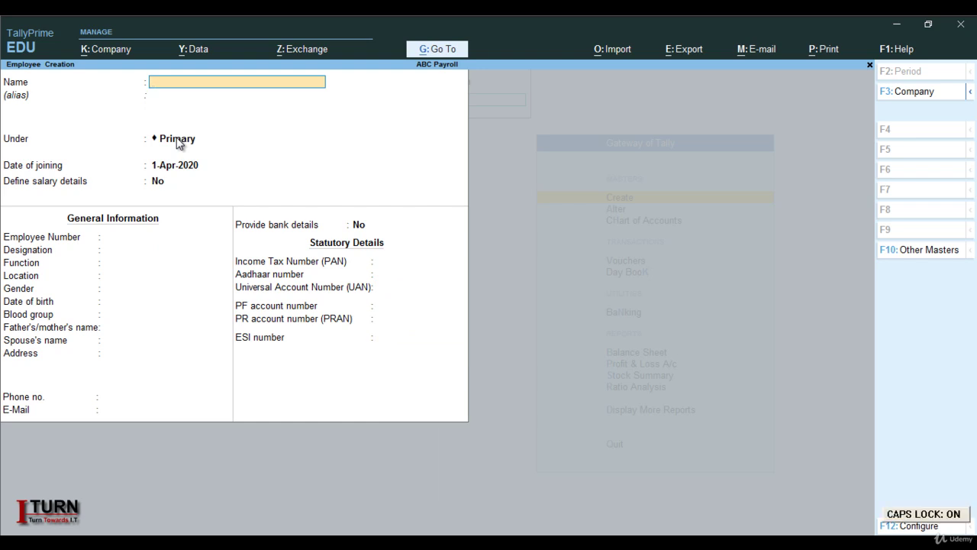
type("B")
key("Caps_Lock")
type("arun")
key("Return")
key("Return")
type("M")
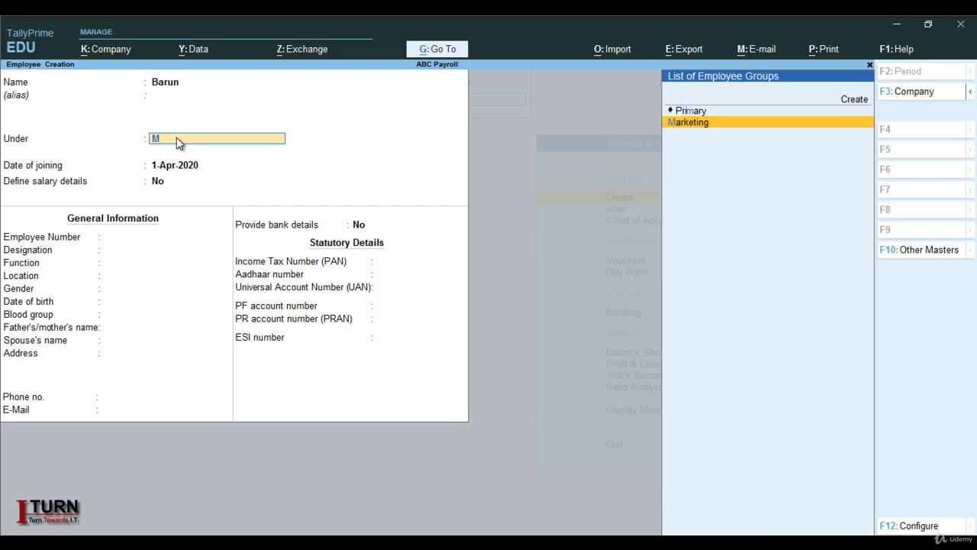
key("Return")
key("Return")
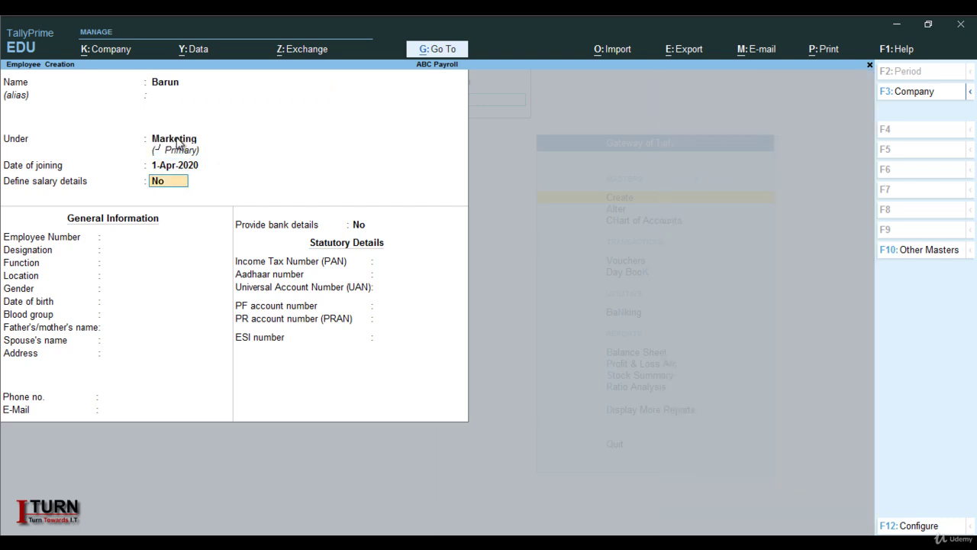
Enable salary details for the marketing employee and add Basic Salary at 35,000 per month
type("Y")
key("Return")
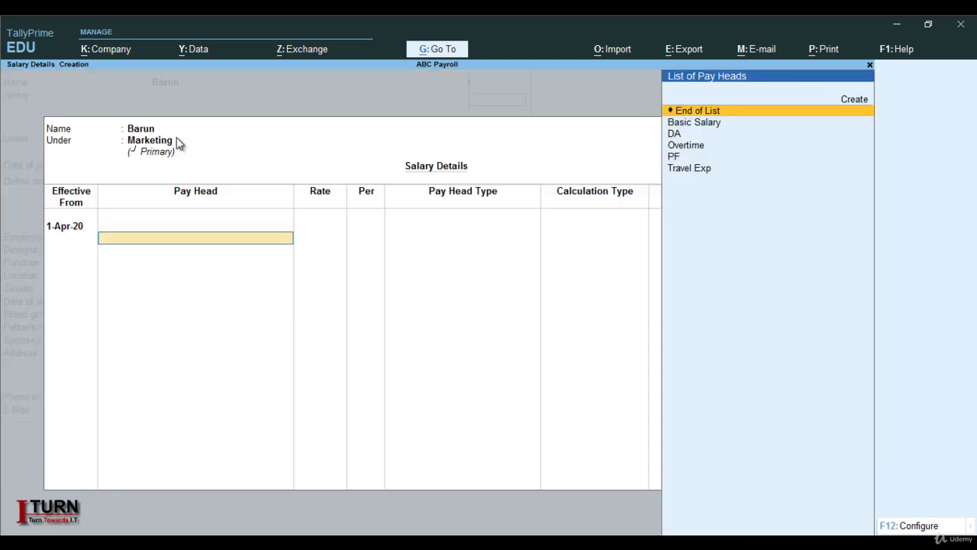
key("Down")
key("Return")
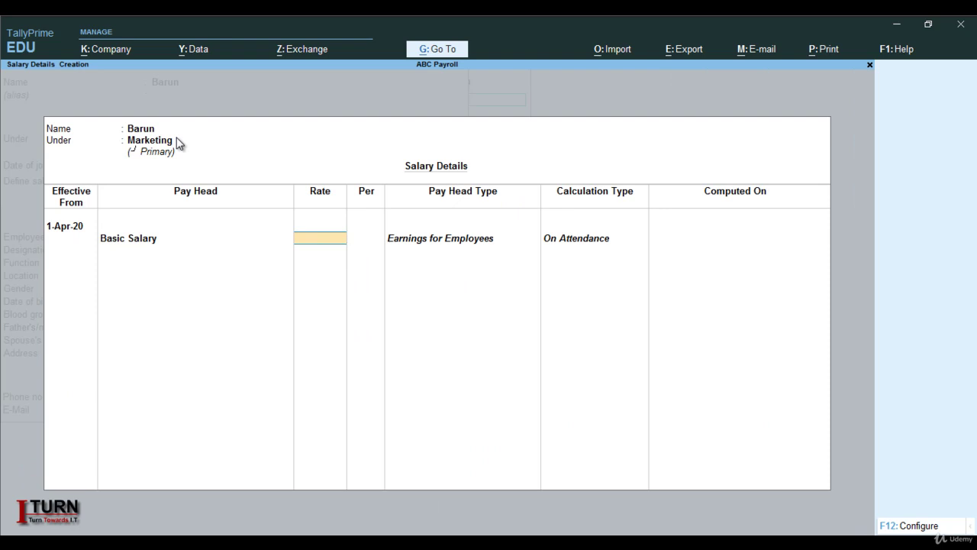
type("35000")
key("Return")
Add the DA and PF pay heads to the marketing employee's salary details
key("Down")
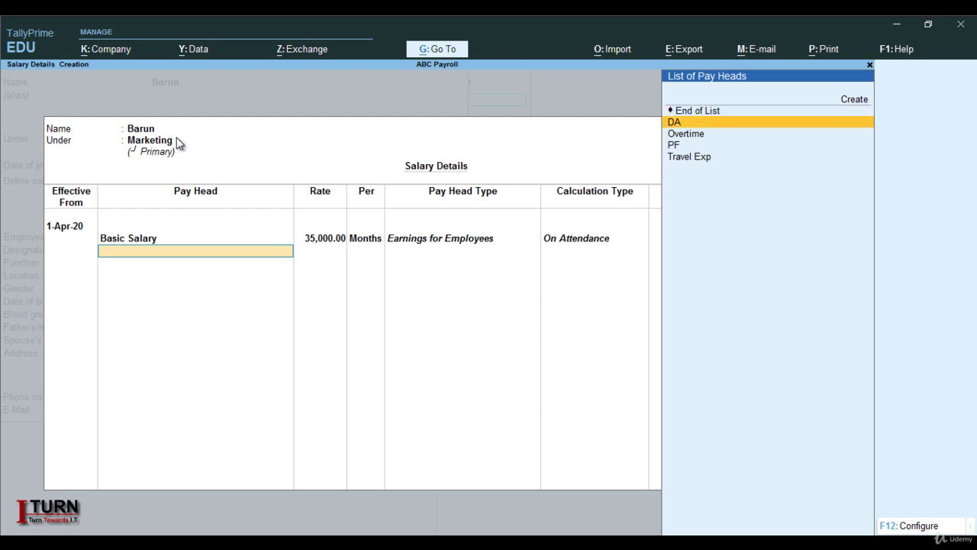
key("Return")
key("Down")
key("Down")
key("Return")
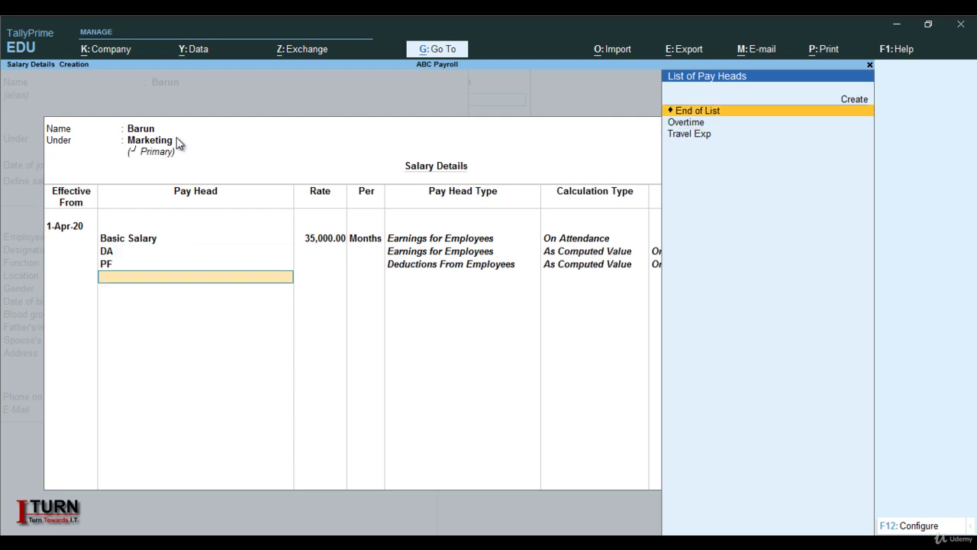
Add the Overtime pay head at a rate of 400 per hour
key("Down")
key("Return")
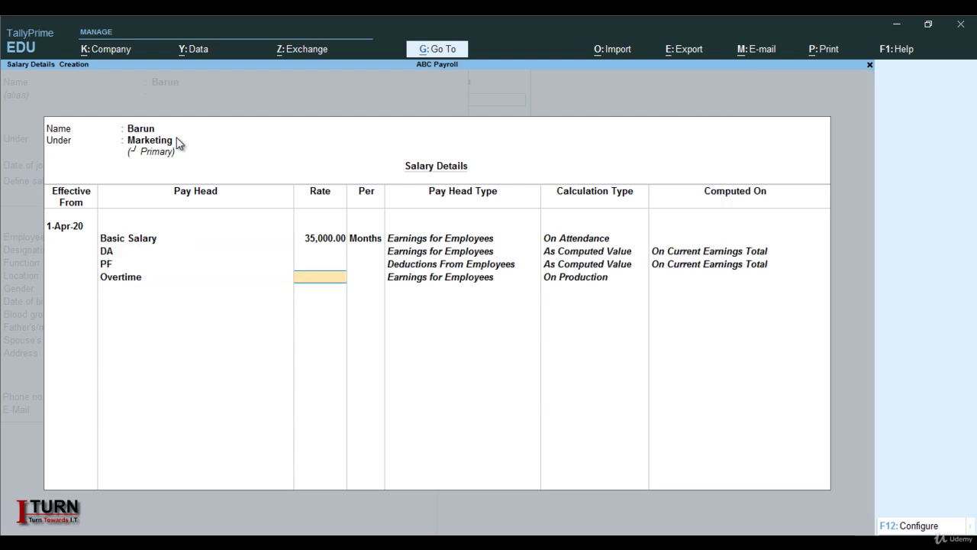
type("400")
key("Return")
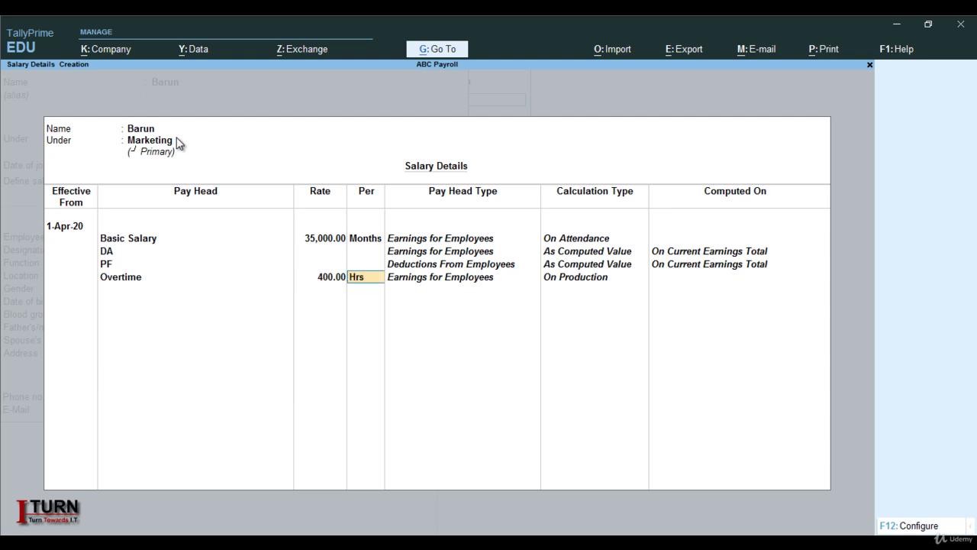
key("Return")
Add Travel Exp at 1,500 per month, end the pay head list, and accept the marketing employee's salary details
key("Down")
key("Return")
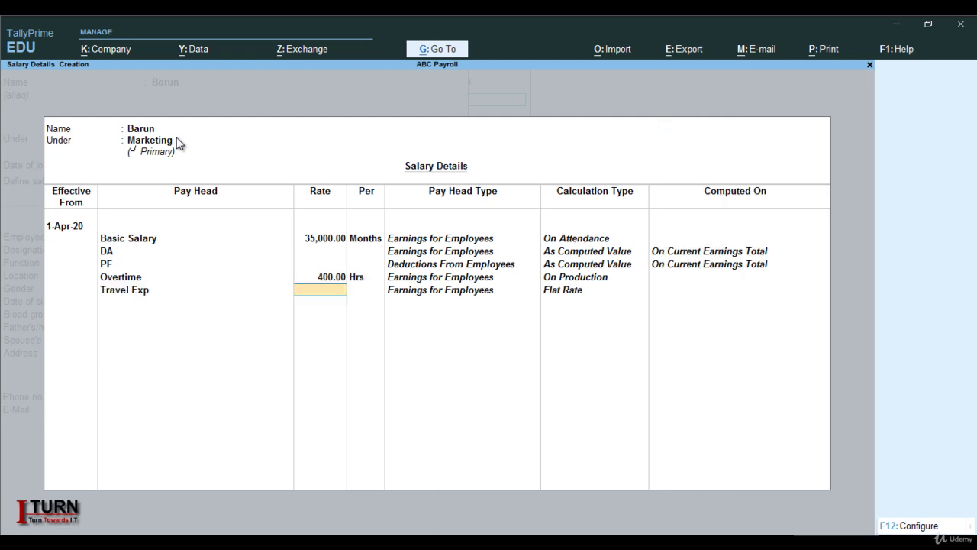
type("1500")
key("Return")
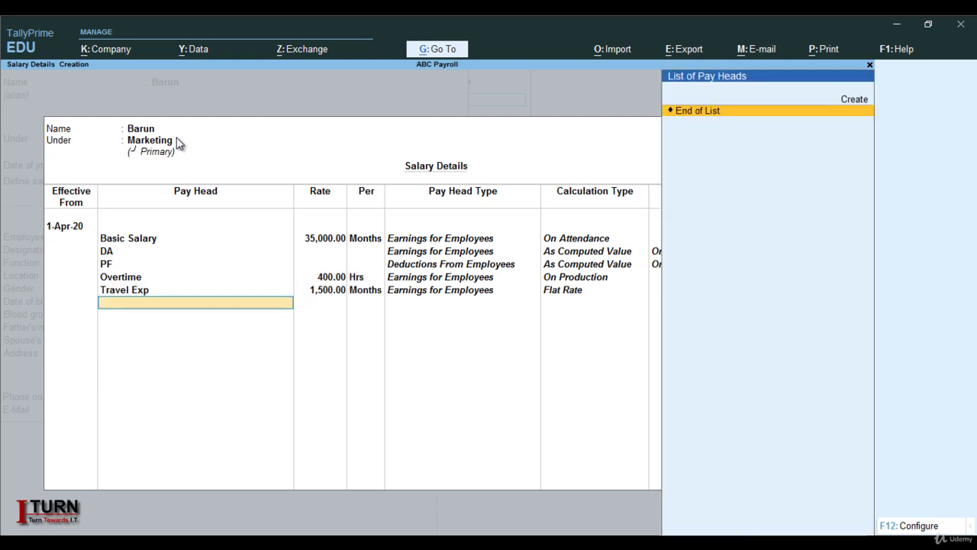
key("Return")
key("Return")
key("Return")
key("Return")
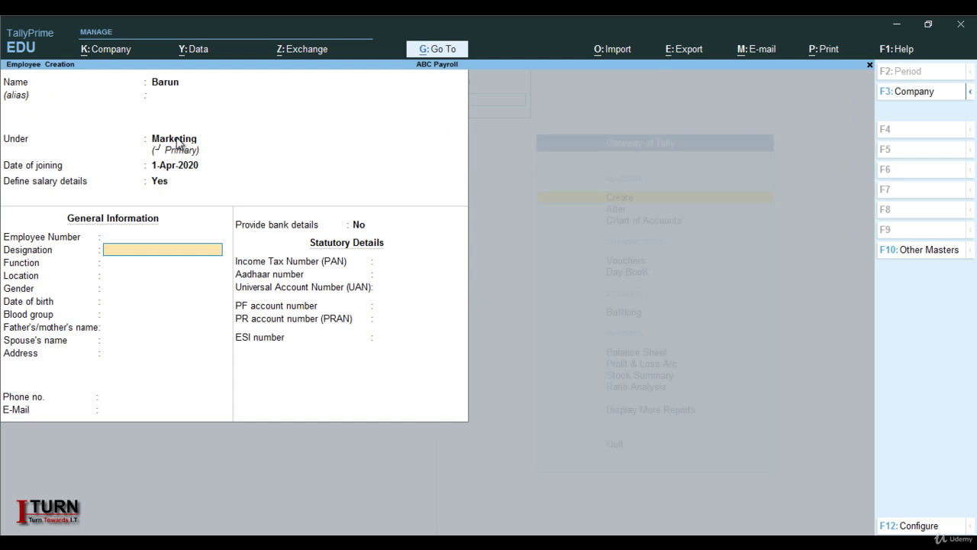
Enter the employee number and the designation Marketing Manager, leaving the function blank
key("Up")
key("Up")
type("1003")
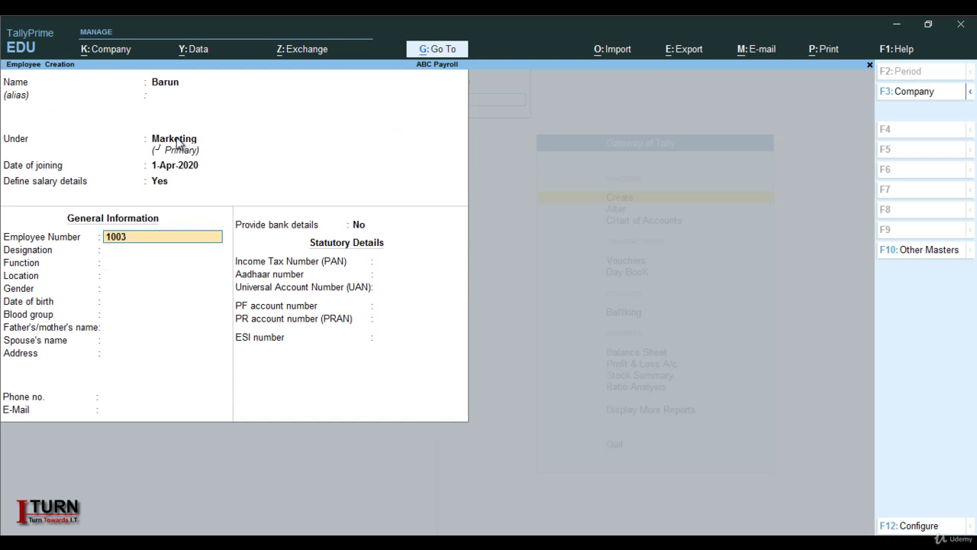
key("Return")
key("Caps_Lock")
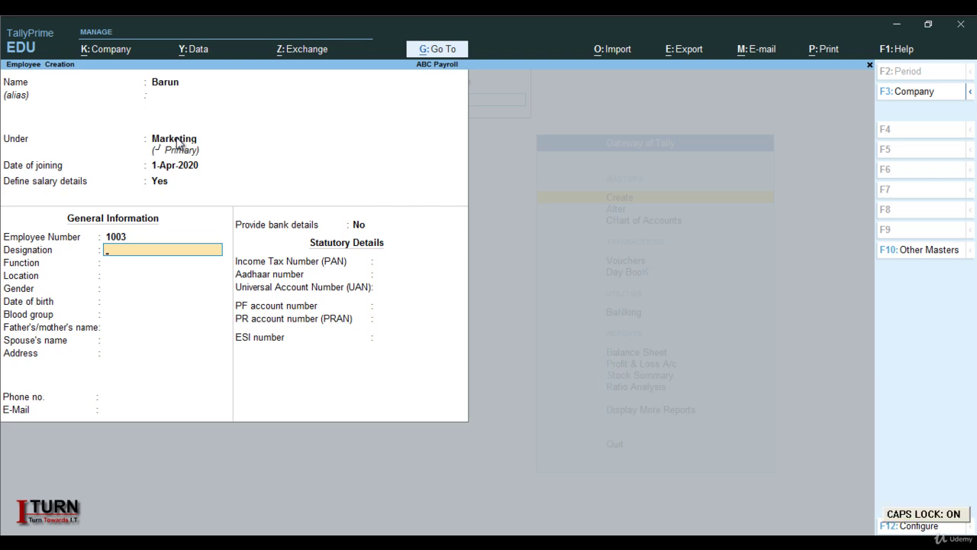
type("M")
key("Caps_Lock")
type("arketing")
key("Caps_Lock")
type("M")
key("Caps_Lock")
type("anager")
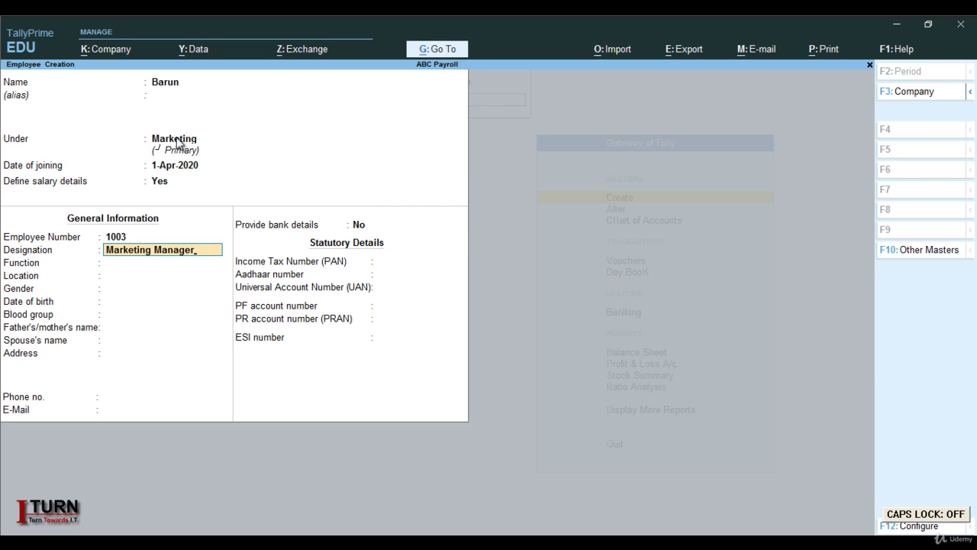
key("Return")
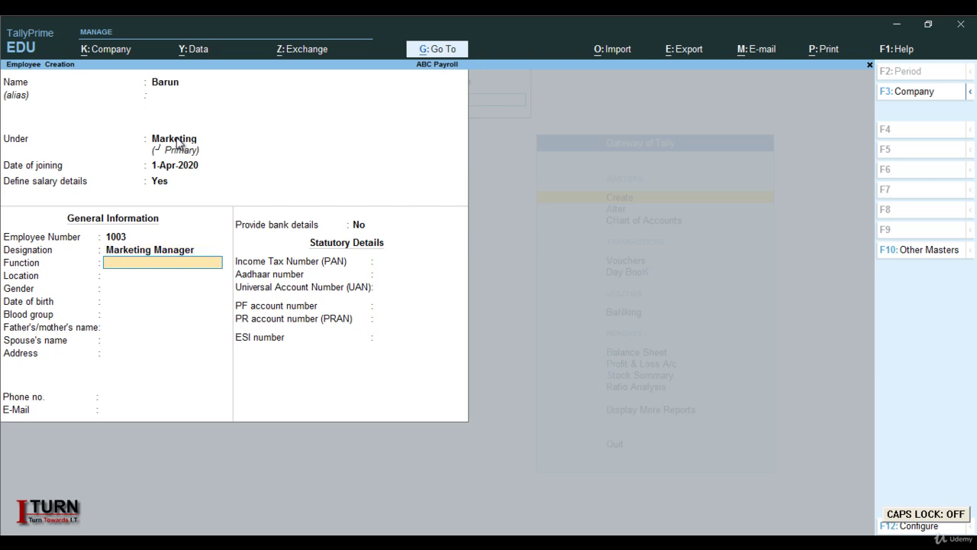
key("Return")
Enter Noida as the marketing employee's location and set the gender to Male
key("Caps_Lock")
type("N")
key("Caps_Lock")
type("oida")
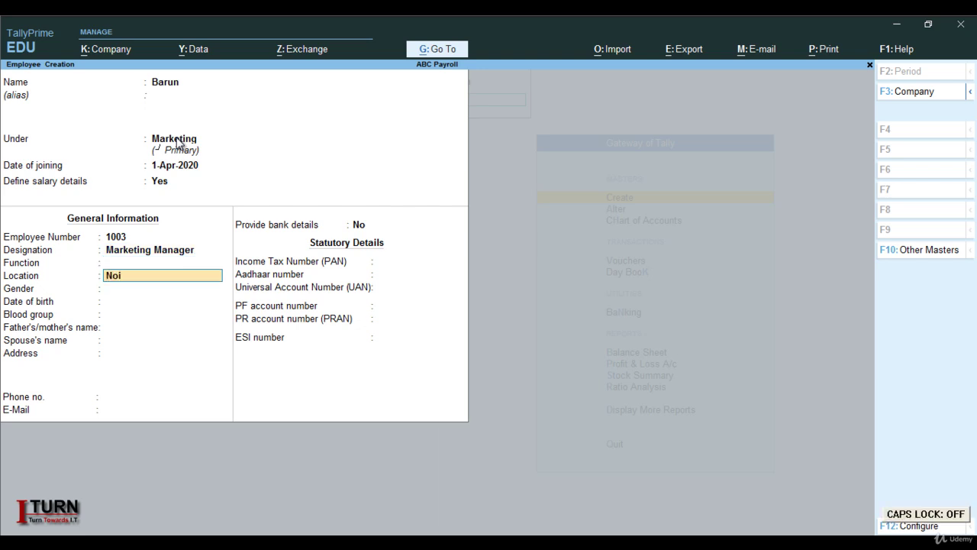
key("Return")
key("Down")
key("Down")
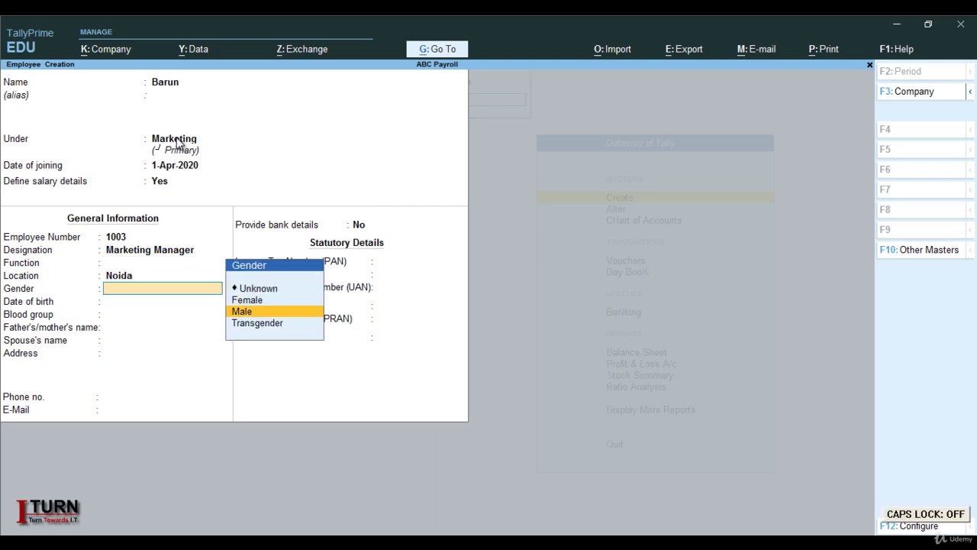
key("Return")
Keep the marketing employee's blood group as Unknown, leave the other remaining details at their defaults, and save the employee
key("Return")
key("Return")
key("Return")
key("Return")
key("Return")
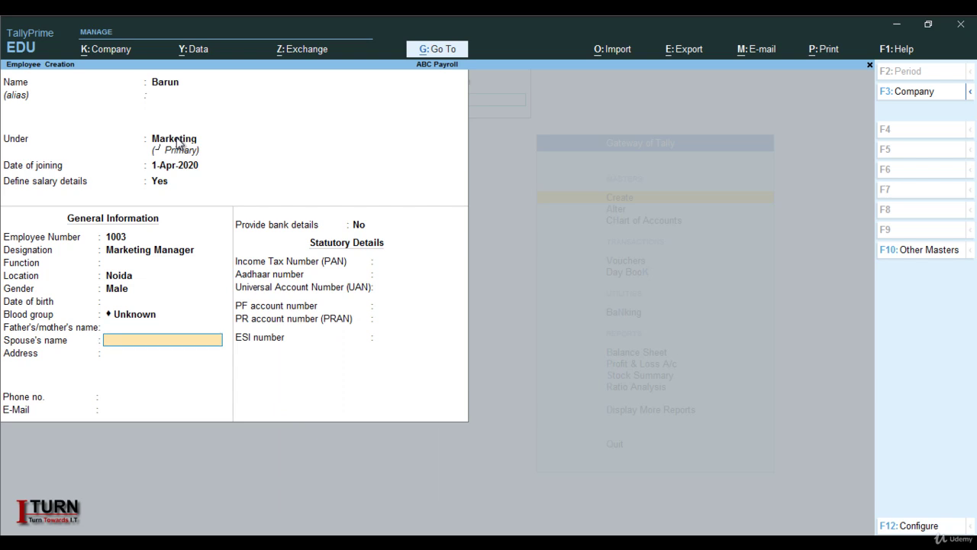
key("Return")
key("Return")
key("Return")
key("Return")
key("Return")
key("Return")
key("Return")
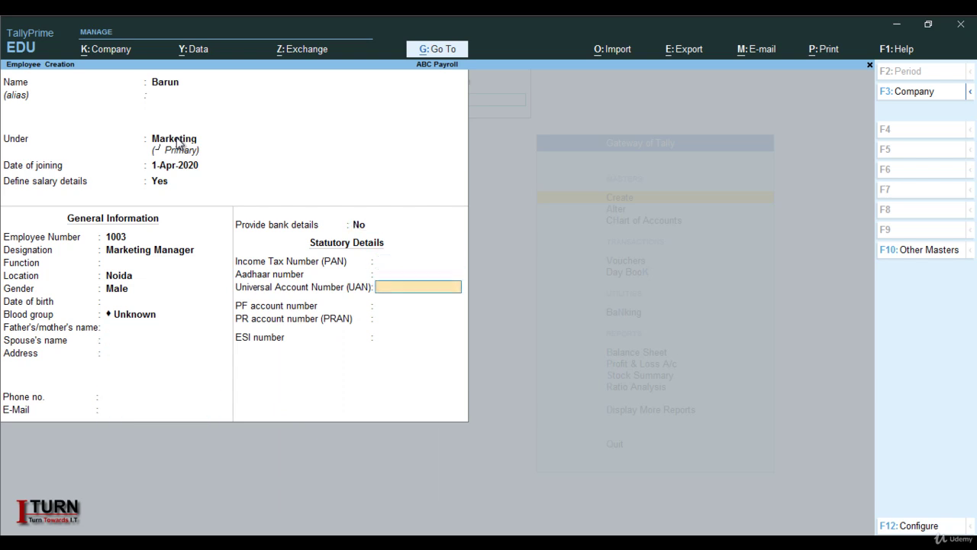
key("Return")
key("Return")
key("Return")
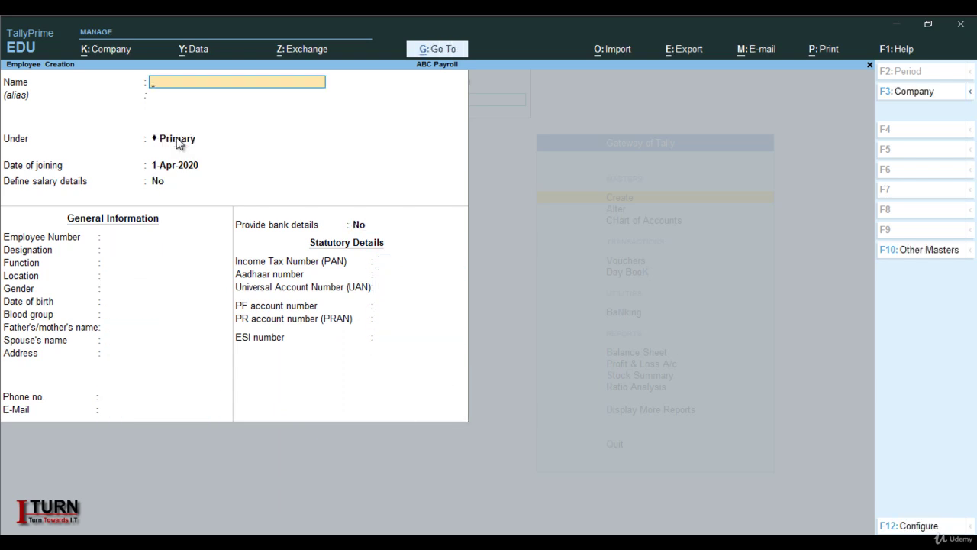
Close employee creation and the list of masters to return to the Gateway of Tally
key("Escape")
key("Return")
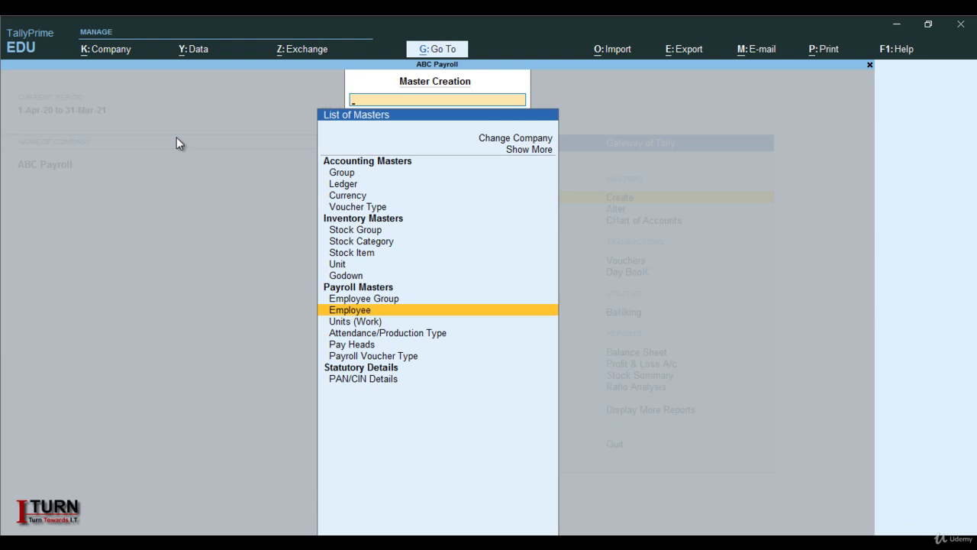
key("Up")
key("Down")
key("Down")
key("Down")
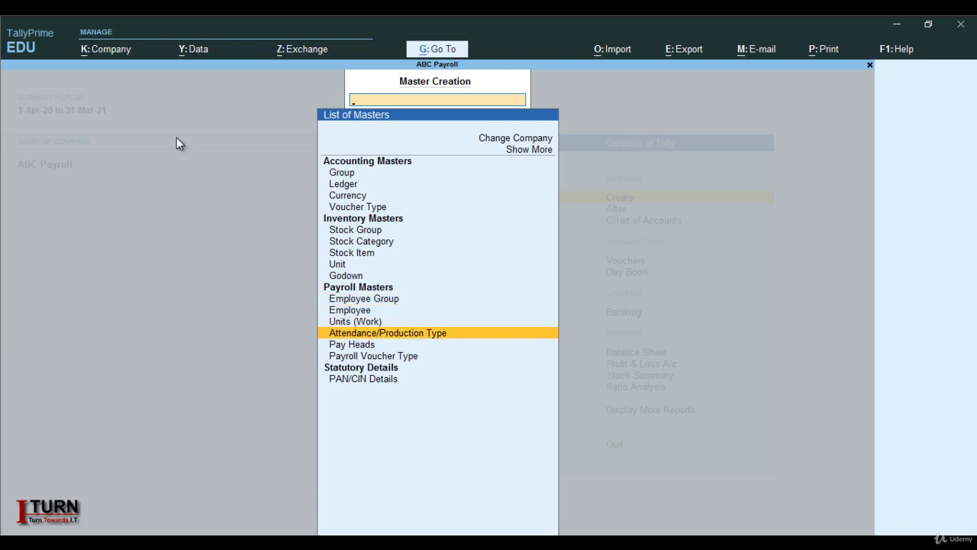
key("Down")
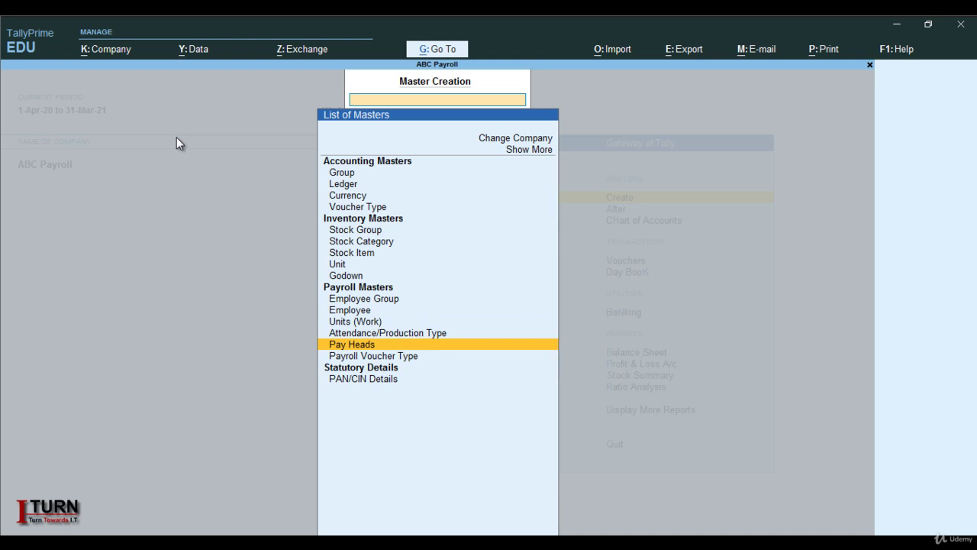
key("Escape")
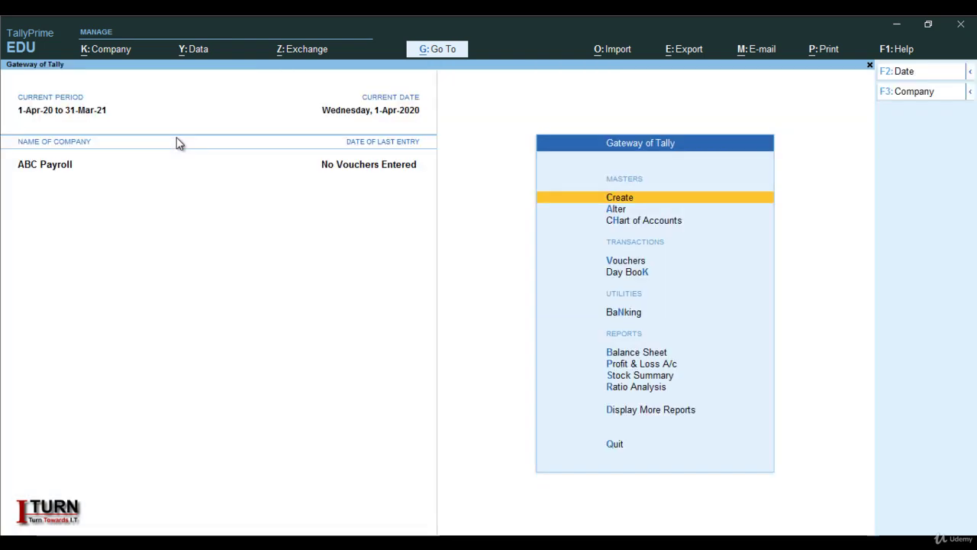
Open voucher entry and change the voucher type to the Attendance payroll voucher
key("Down")
key("Down")
key("Down")
key("Return")
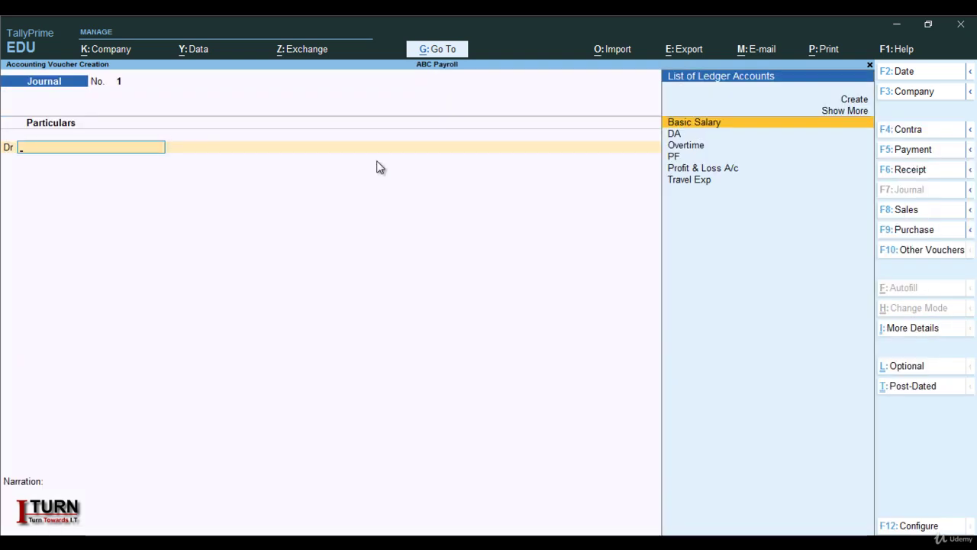
left_click(908, 256)
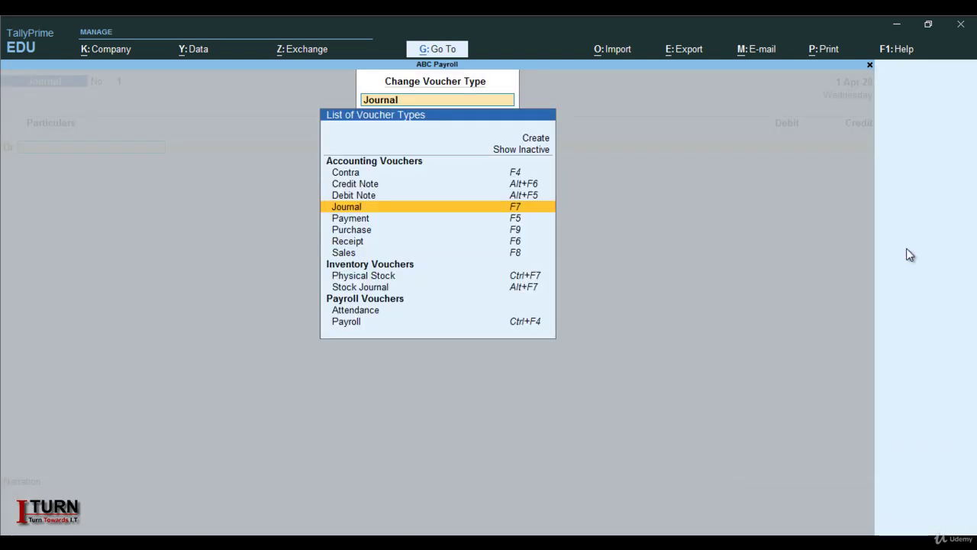
left_click(510, 151)
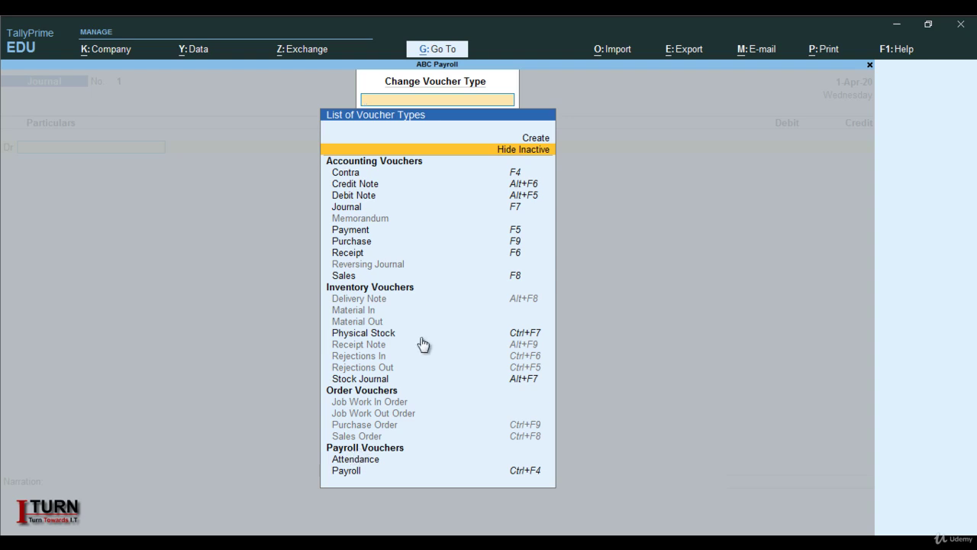
left_click(517, 153)
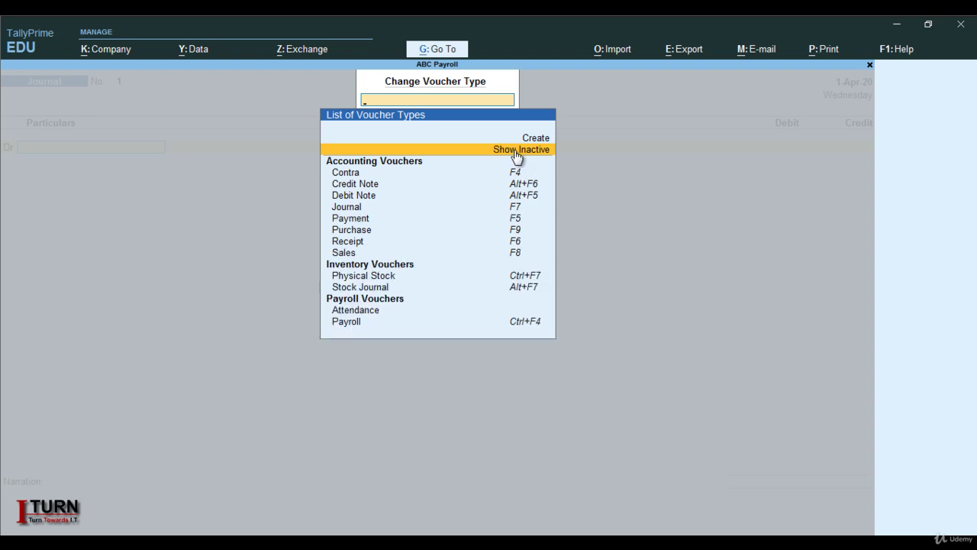
left_click(356, 312)
left_click(356, 312)
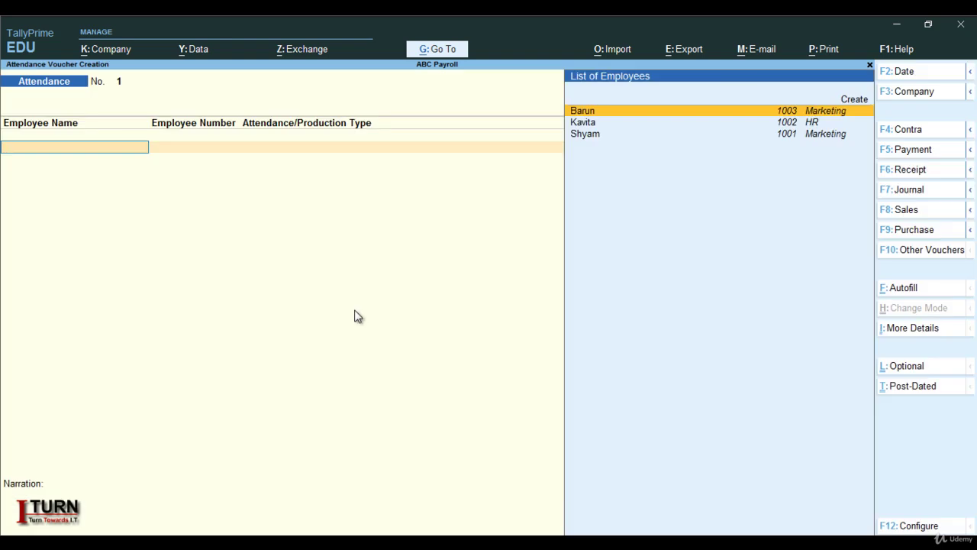
Record 2 days of Absent for the last listed Marketing employee in the attendance voucher
key("Down")
key("Down")
key("Return")
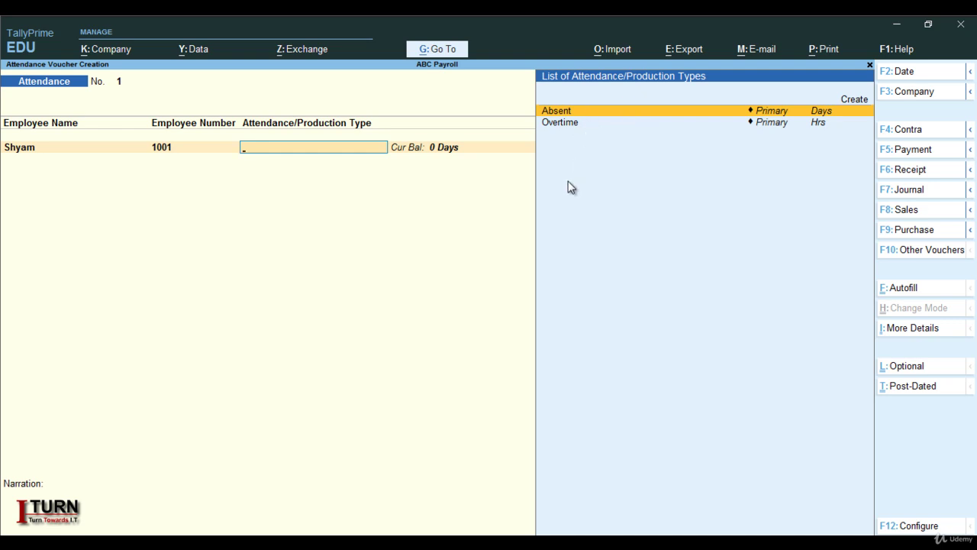
key("Return")
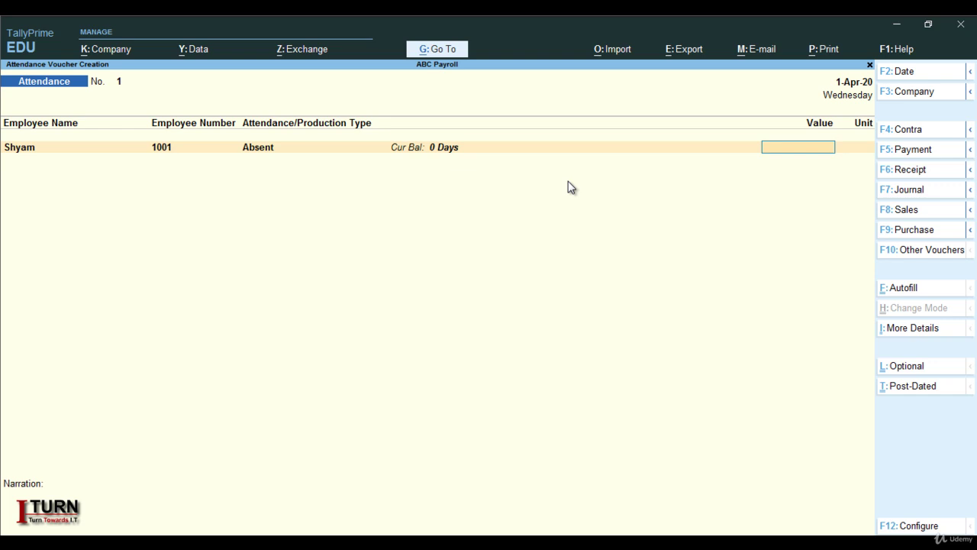
type("2")
key("Return")
Record 1 day of Absent for the HR employee in the attendance voucher
key("Down")
key("Down")
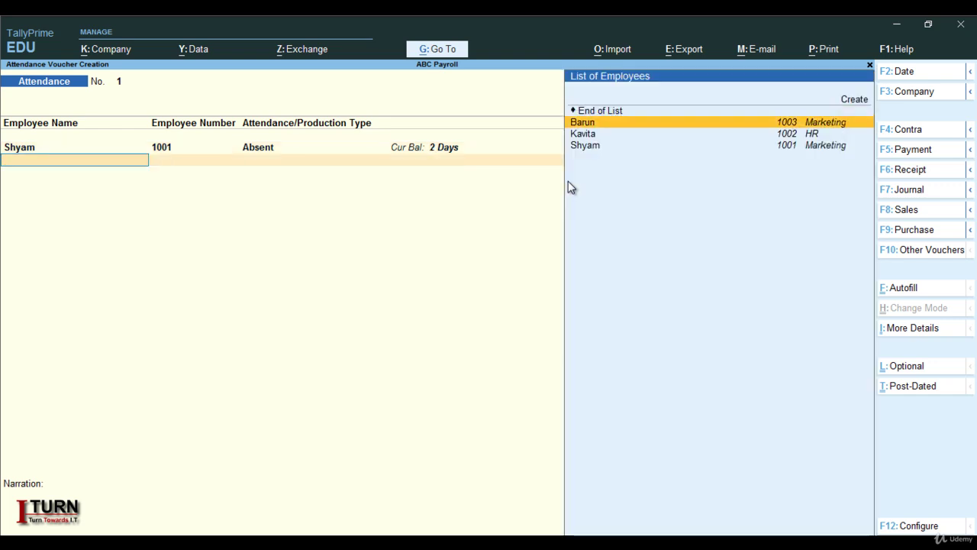
key("Return")
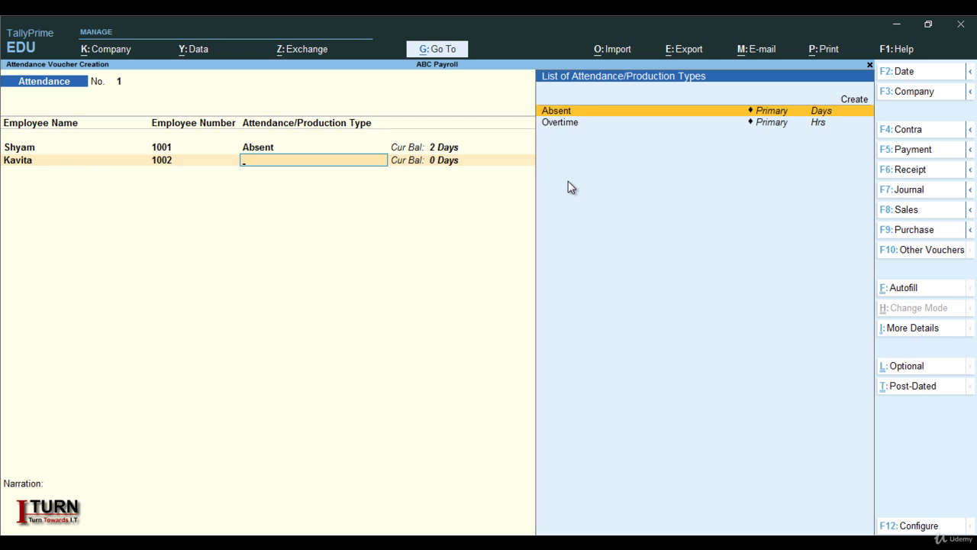
key("Return")
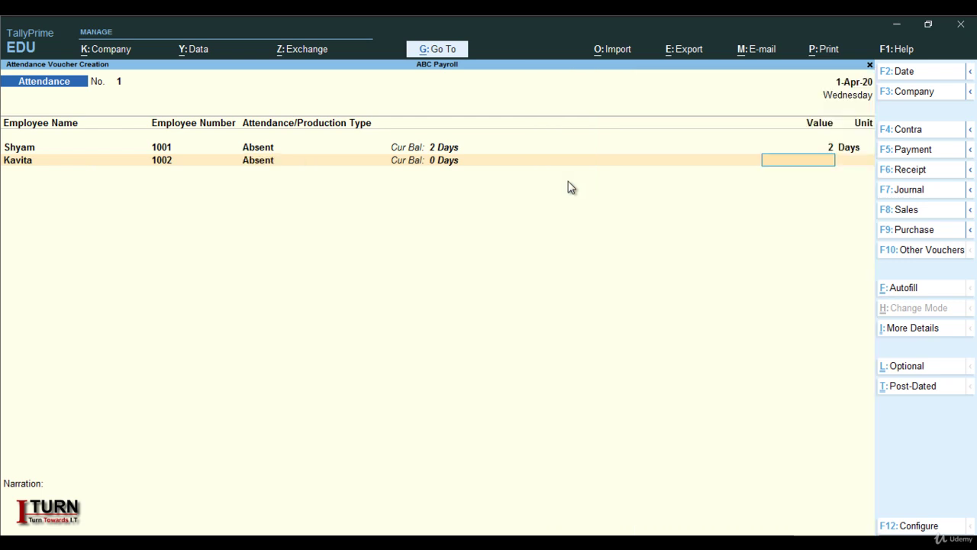
type("1")
key("Return")
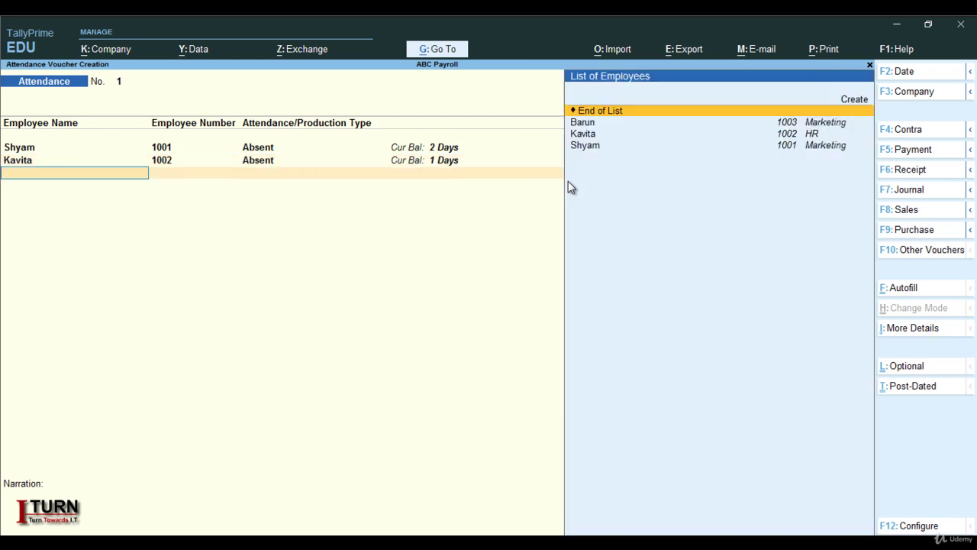
Record 0 days of Absent for the first listed Marketing employee in the attendance voucher
key("Down")
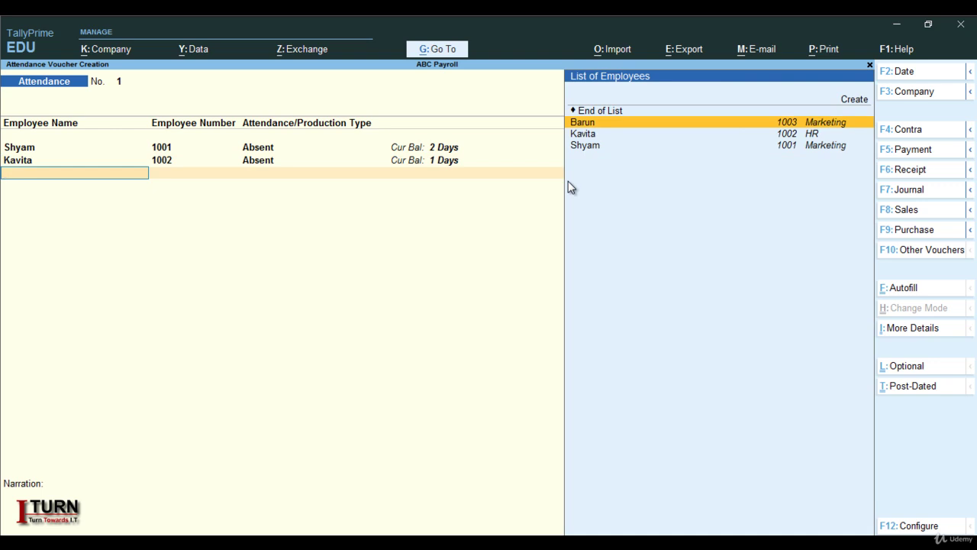
key("Return")
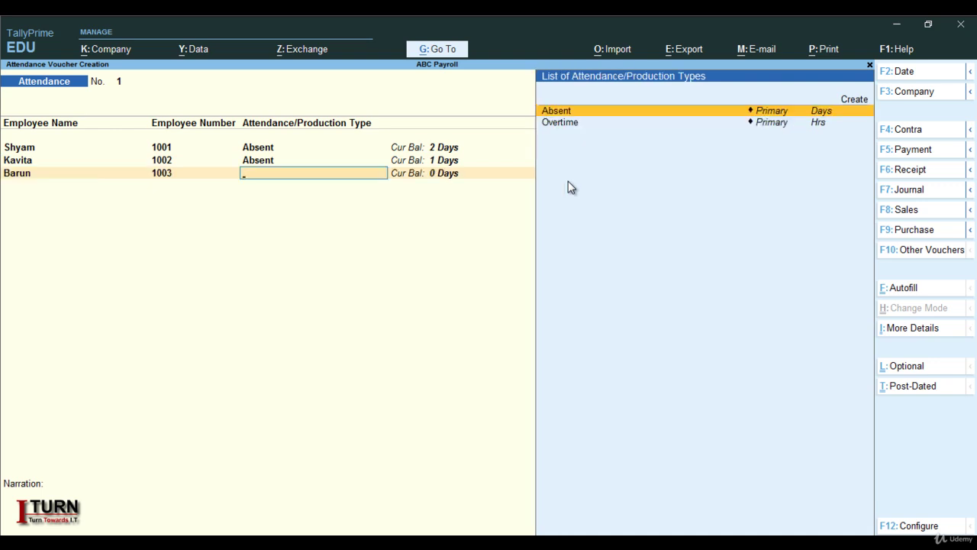
key("Return")
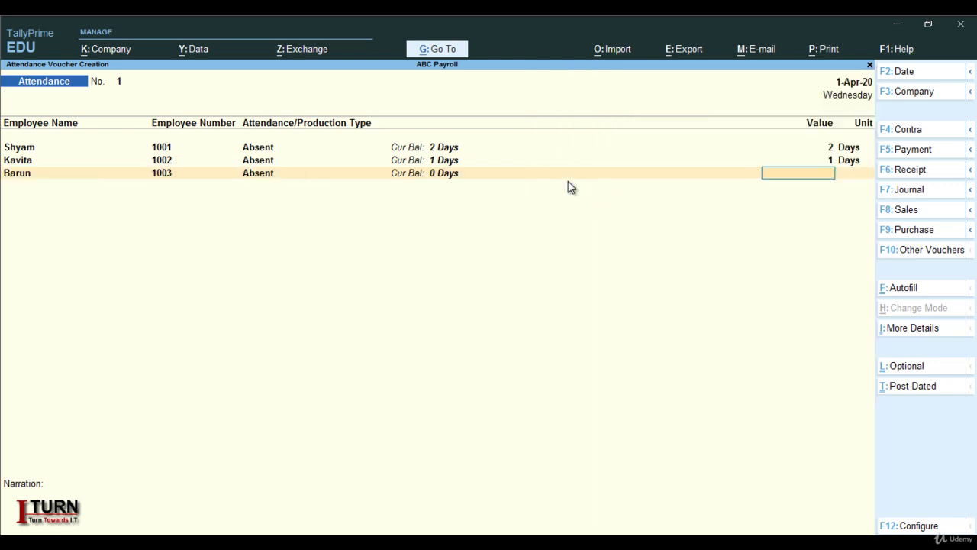
type("0")
key("Return")
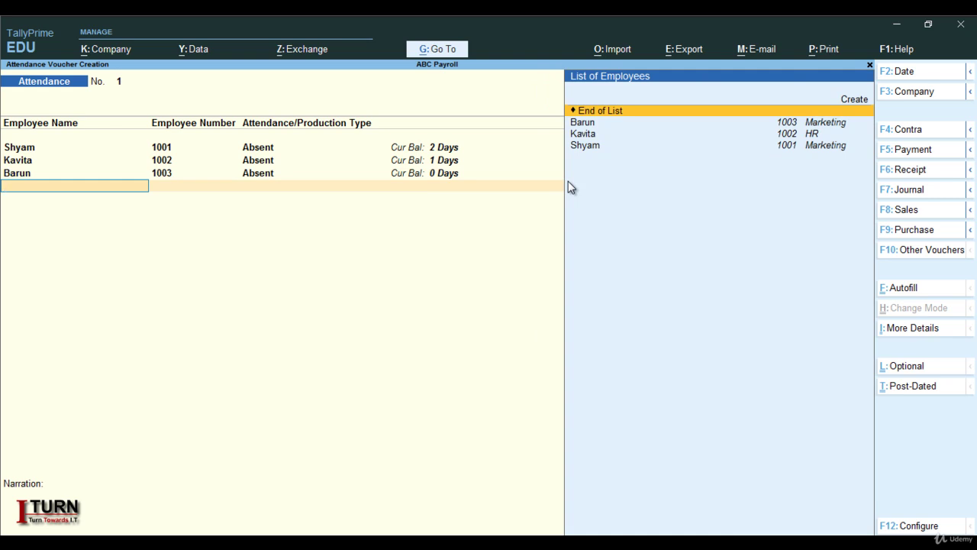
Add a line with 4 hours of Overtime for the last listed Marketing employee
key("Down")
key("Down")
key("Down")
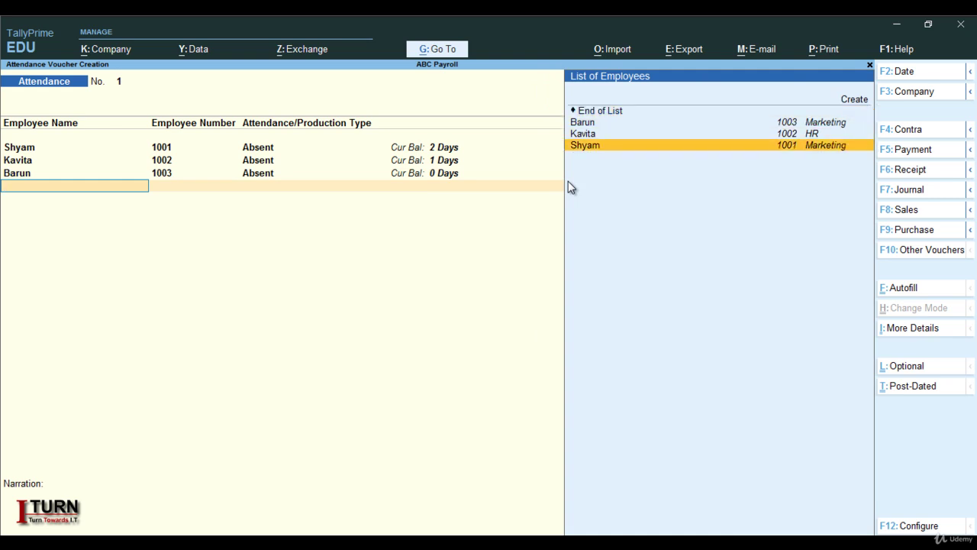
key("Return")
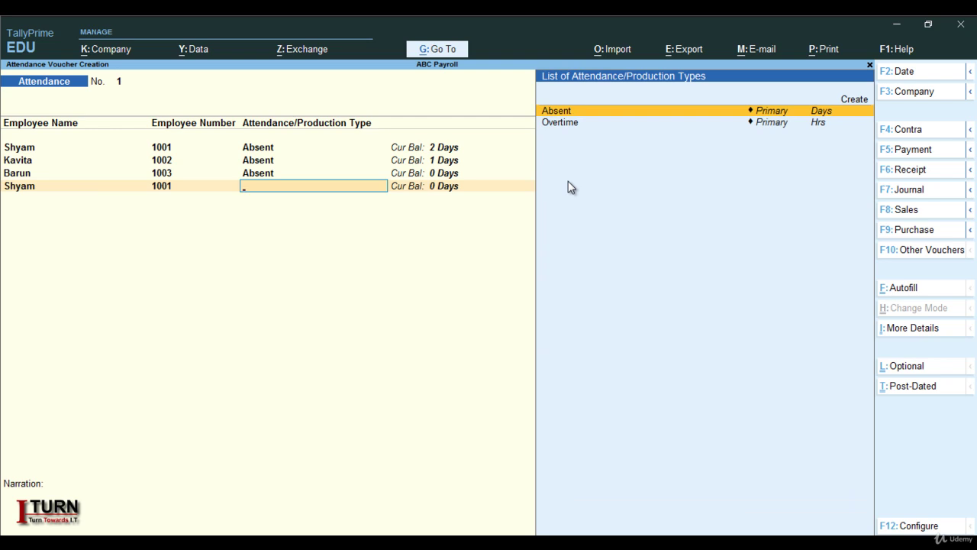
key("Down")
key("Return")
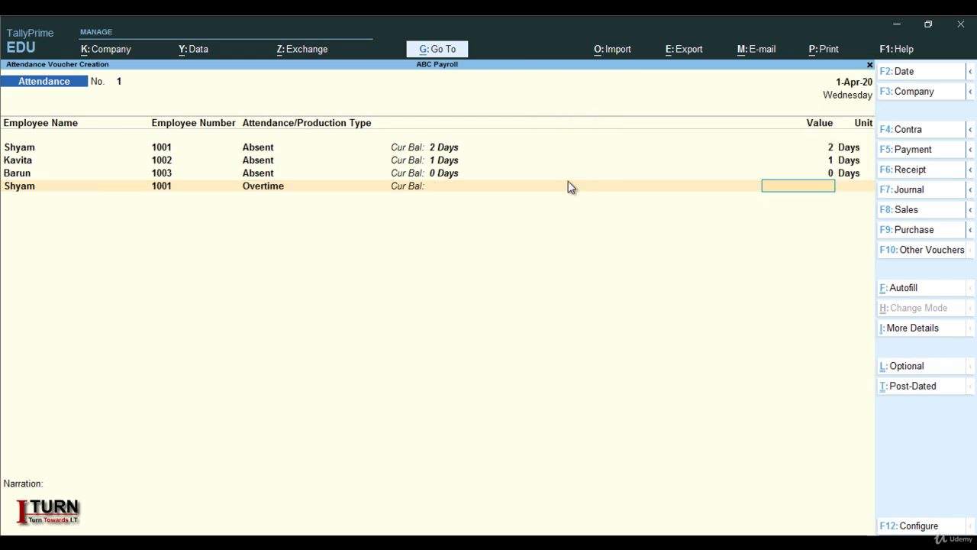
type("4")
key("Return")
Add a line with 6 hours of Overtime for the HR employee
key("Down")
key("Down")
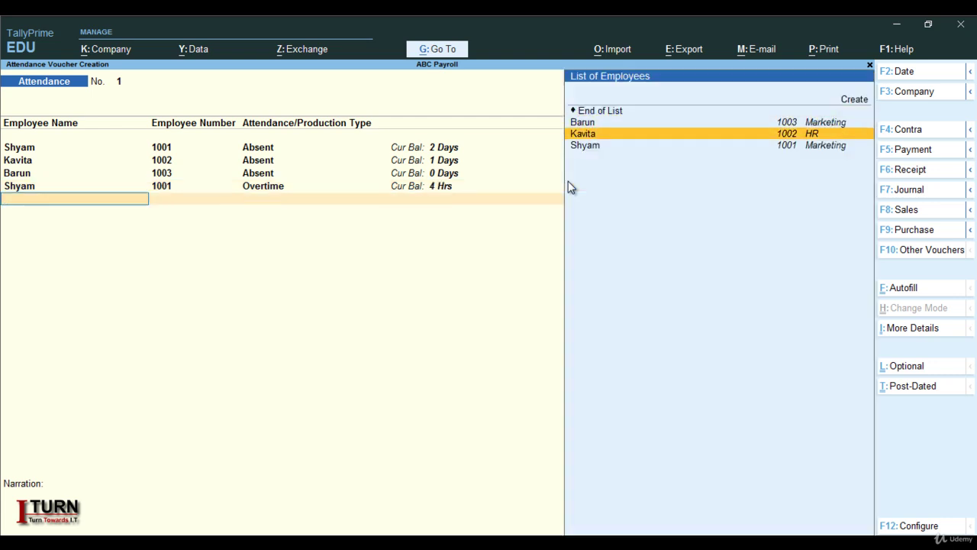
key("Return")
key("Down")
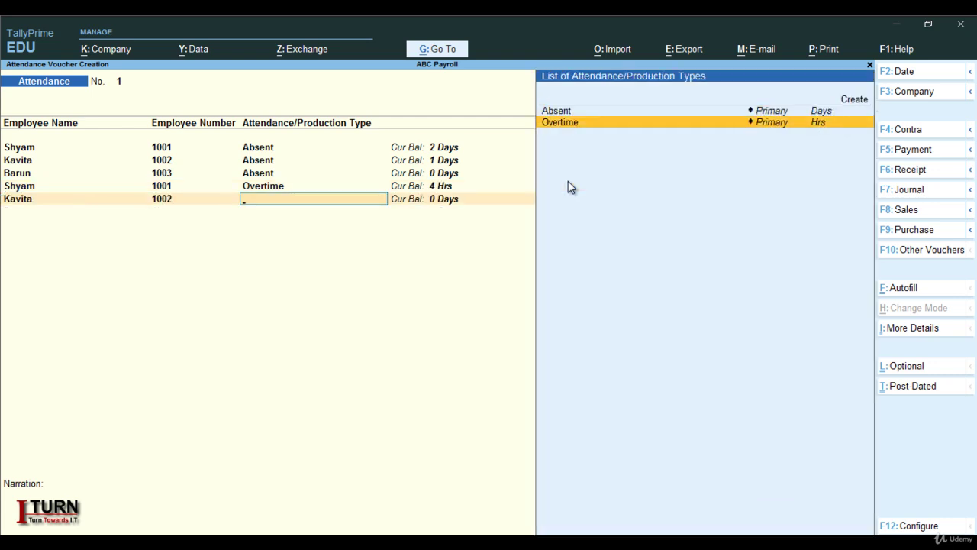
key("Return")
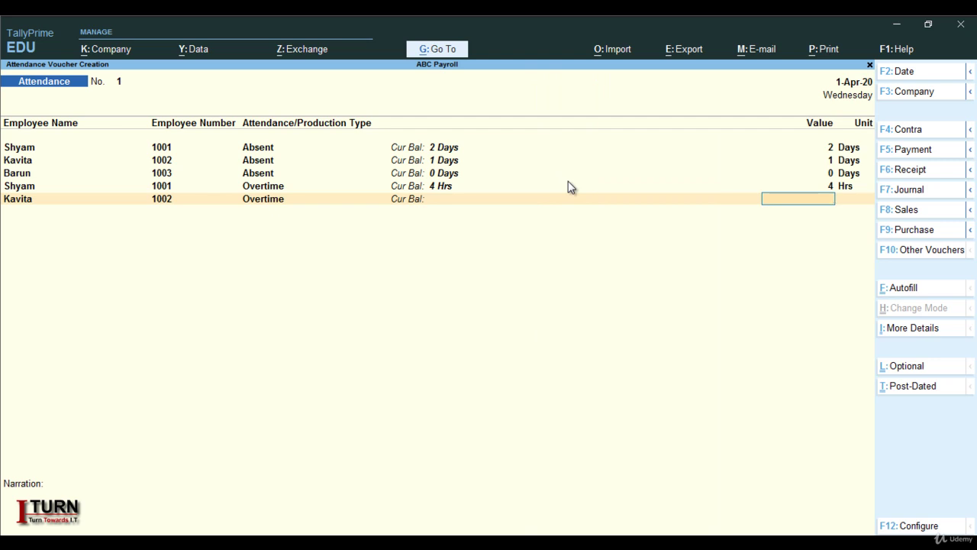
type("6")
key("Return")
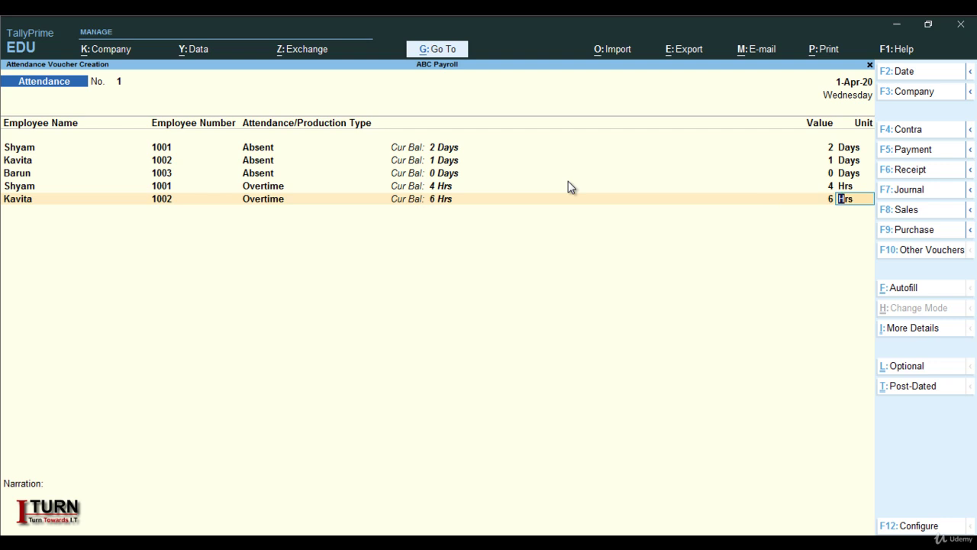
key("Return")
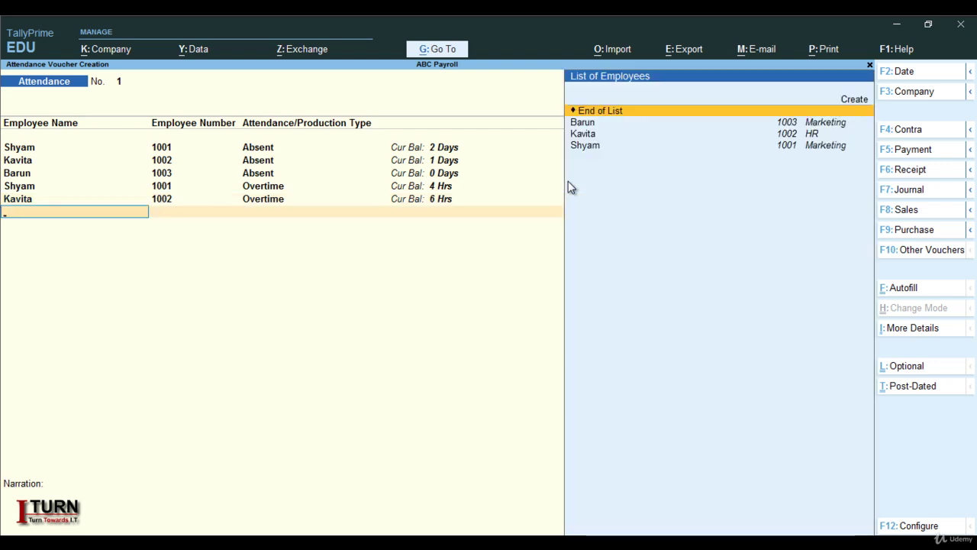
Add a line with 5 hours of Overtime for the first listed Marketing employee
key("Down")
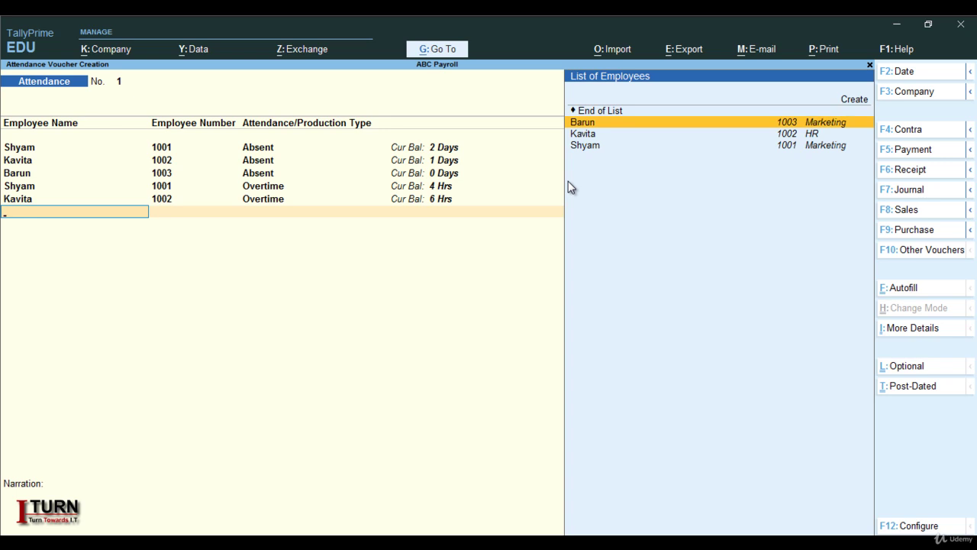
key("Return")
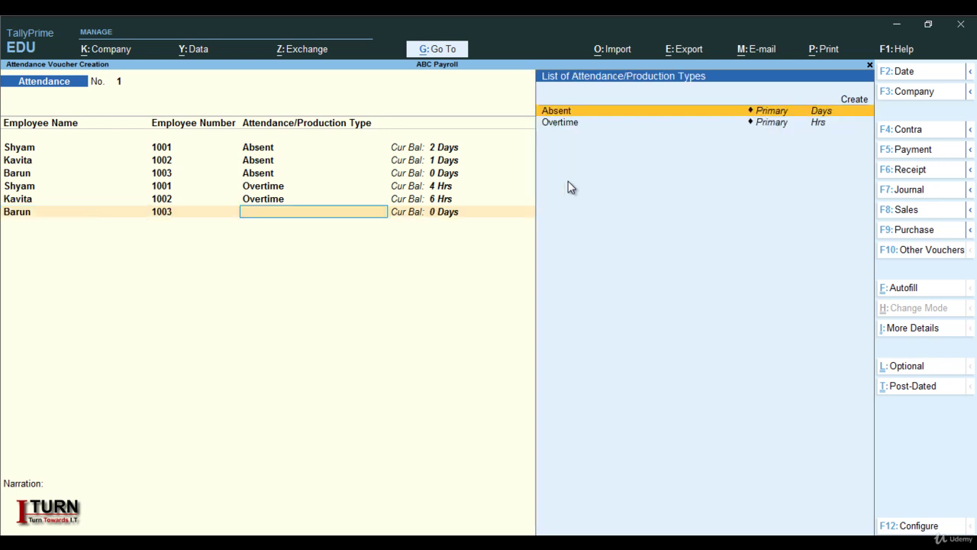
key("Down")
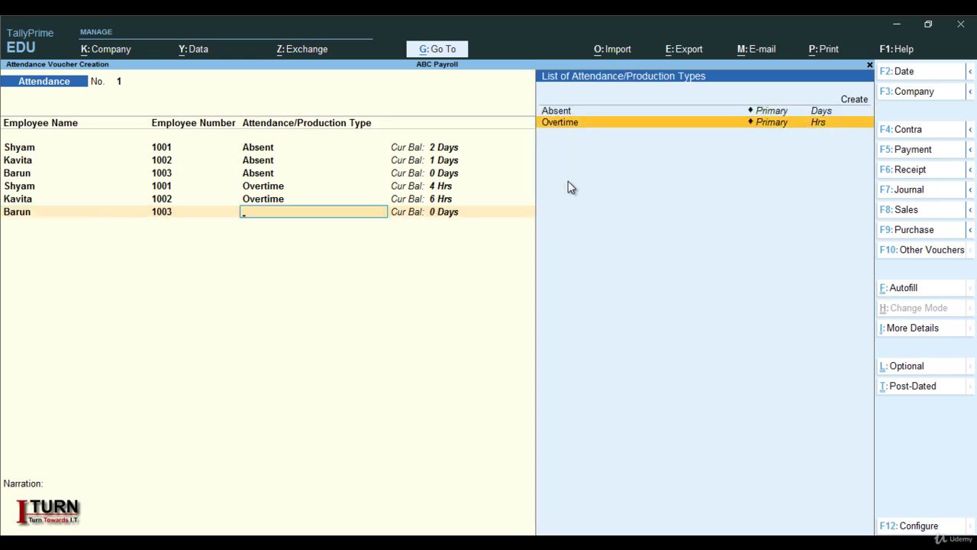
key("Return")
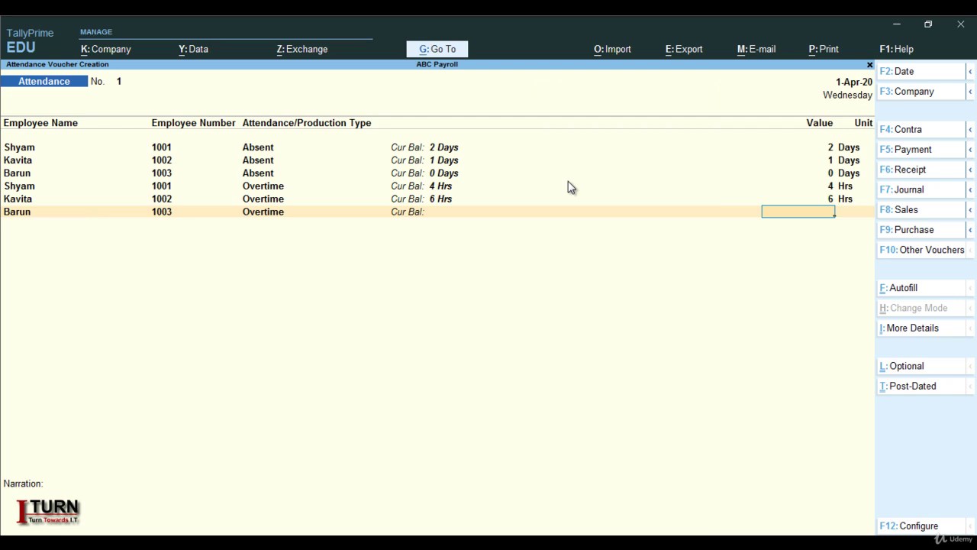
type("5")
key("Return")
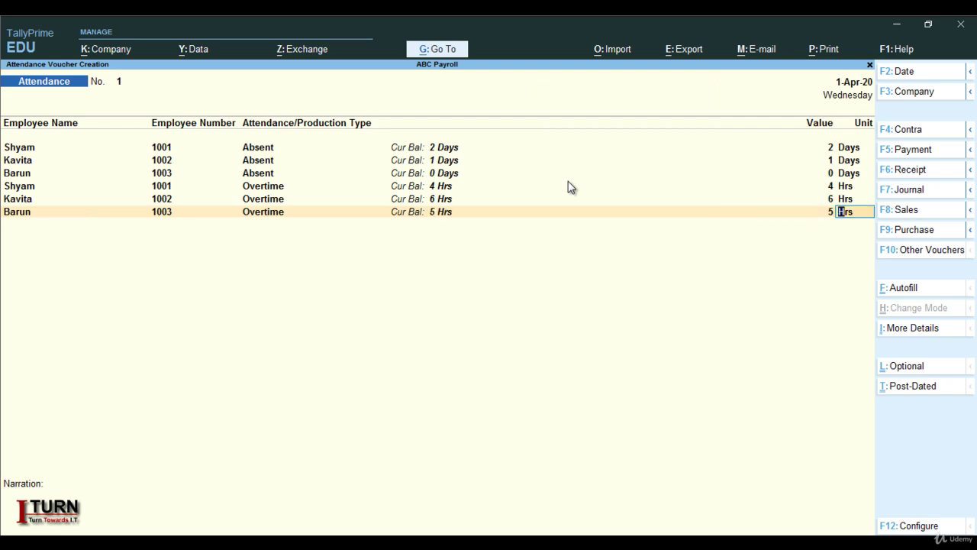
key("Return")
End the employee list, leave the narration empty, and save the attendance voucher
key("Return")
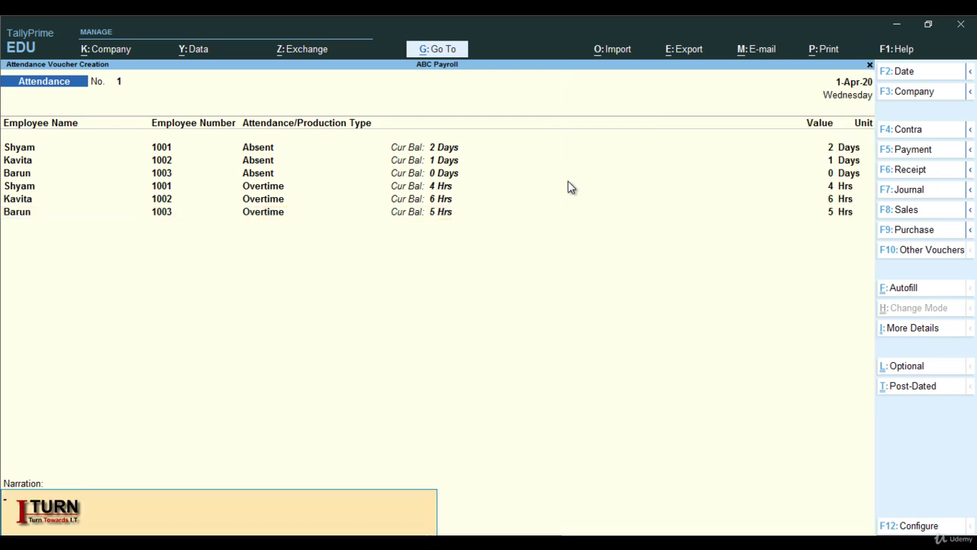
key("Return")
key("Return")
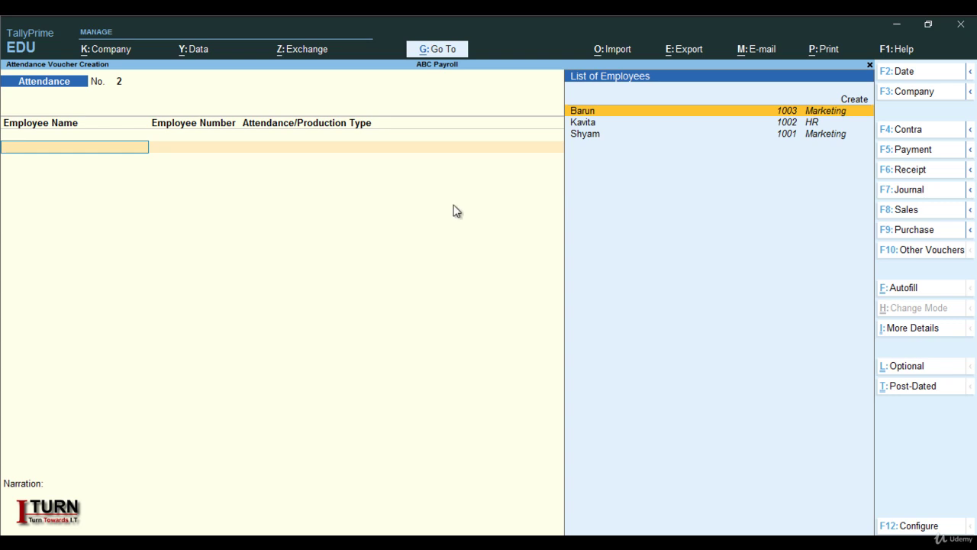
Change the voucher type to the Payroll voucher
left_click(910, 251)
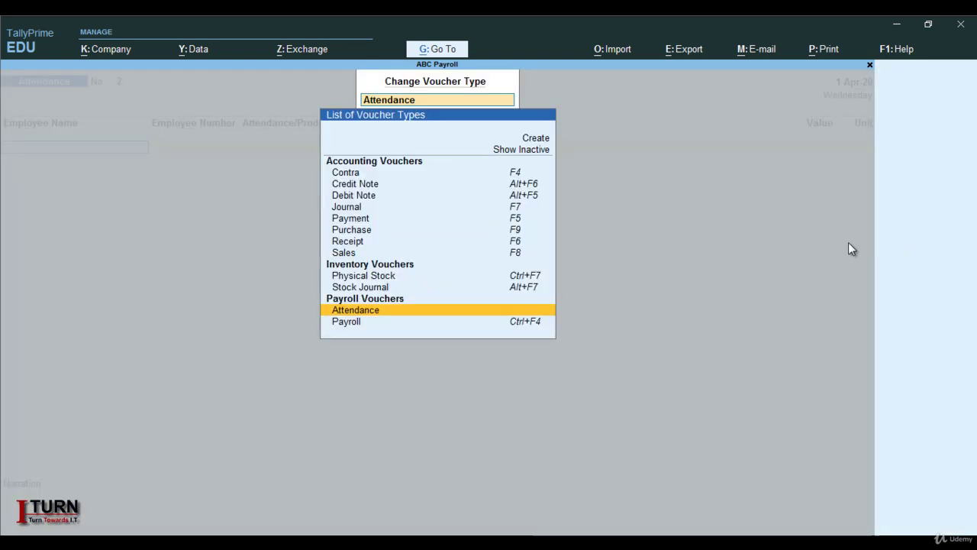
left_click(357, 322)
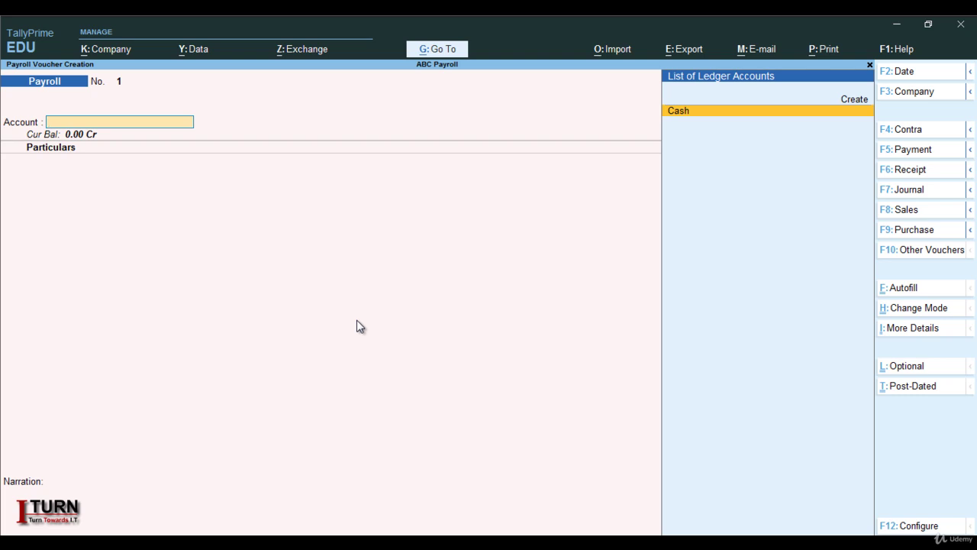
Quit voucher entry and open the creation of a new Ledger master from the Gateway of Tally
key("Escape")
key("y")
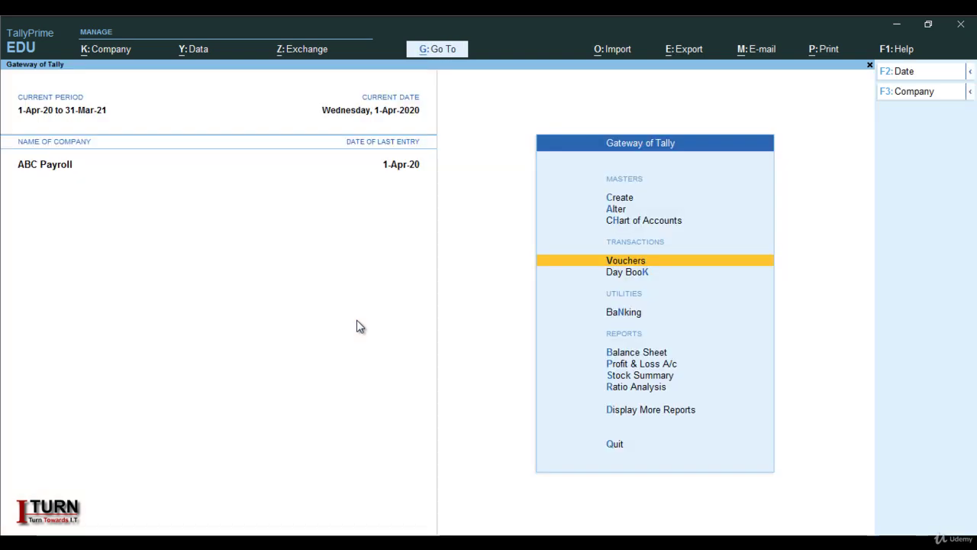
key("Up")
key("Up")
key("Up")
key("Return")
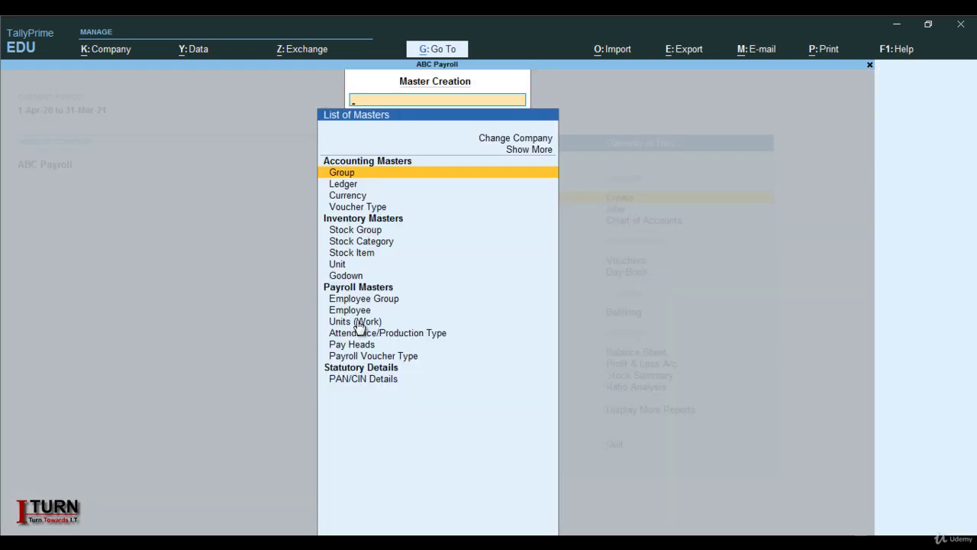
key("Down")
key("Return")
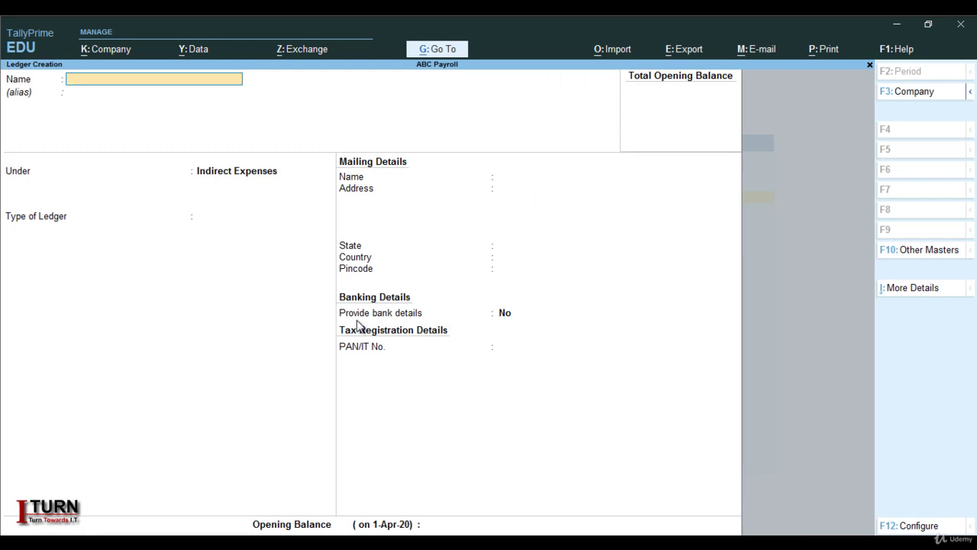
Name the ledger HDFC and place it under the Bank Accounts group
key("Caps_Lock")
type("HDFC")
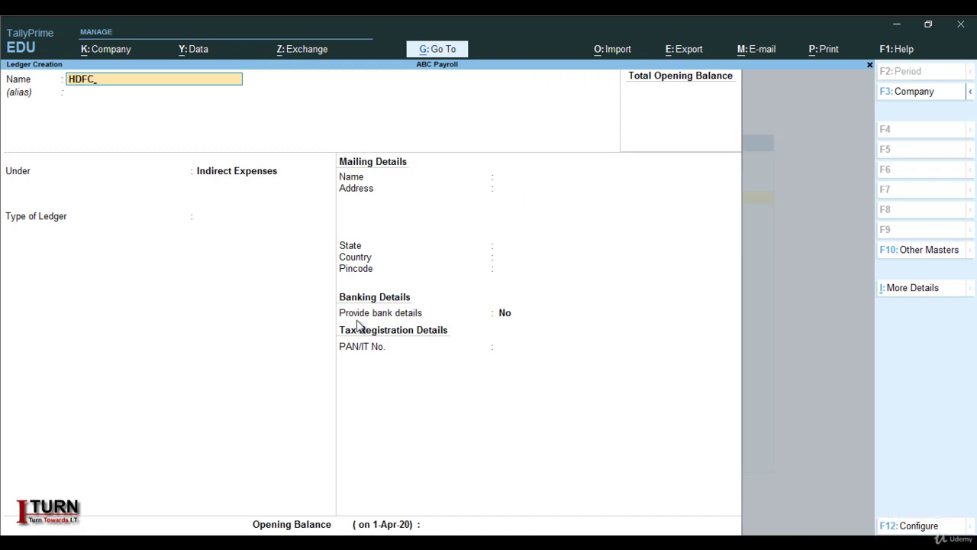
key("Return")
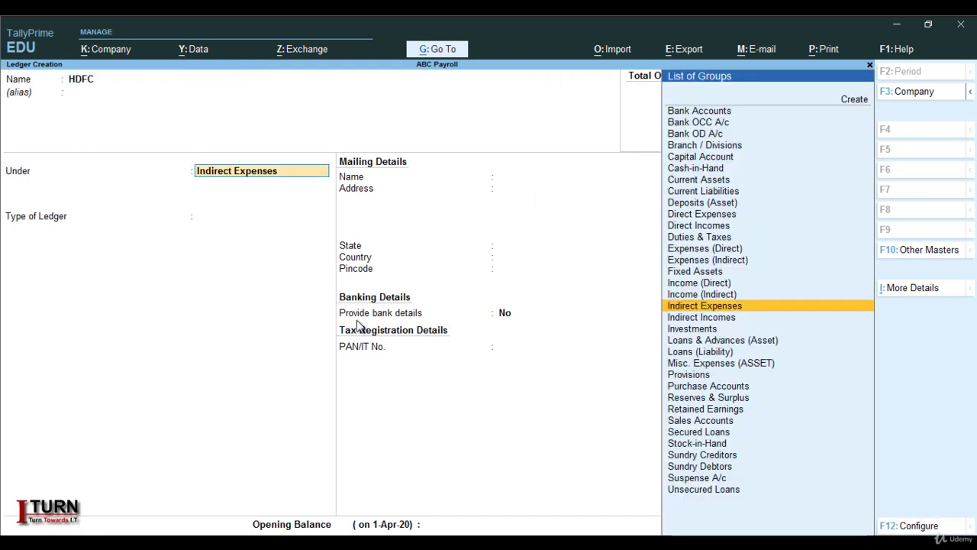
type("BA")
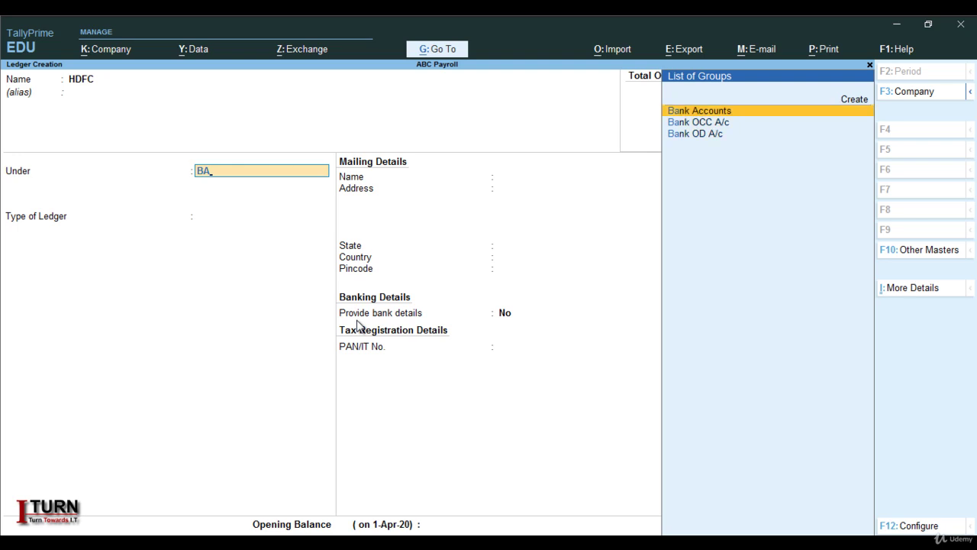
key("Return")
Keep the bank account details, cheque configuration and mailing details of the HDFC ledger at their defaults
key("Return")
key("Return")
key("Return")
key("Return")
key("Return")
key("Return")
key("Return")
key("Return")
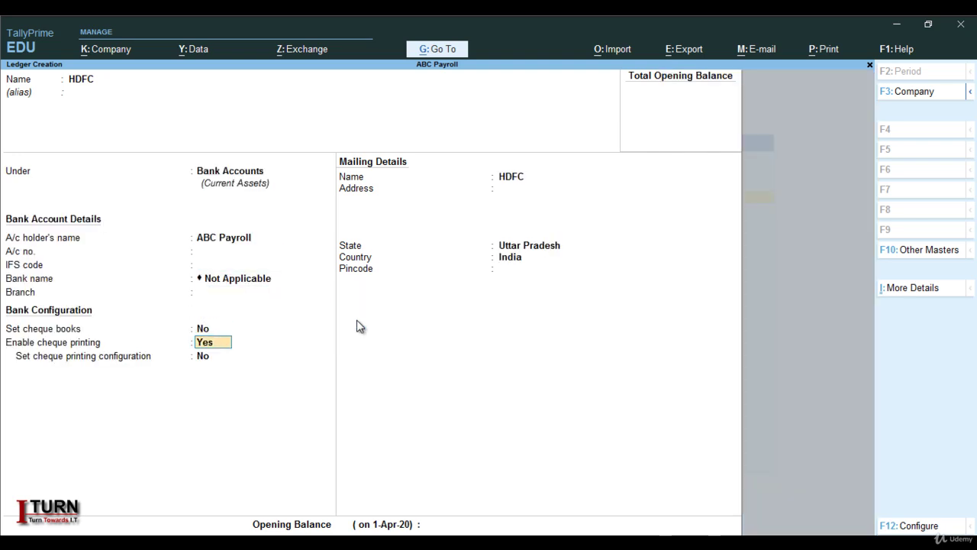
key("Return")
key("Return")
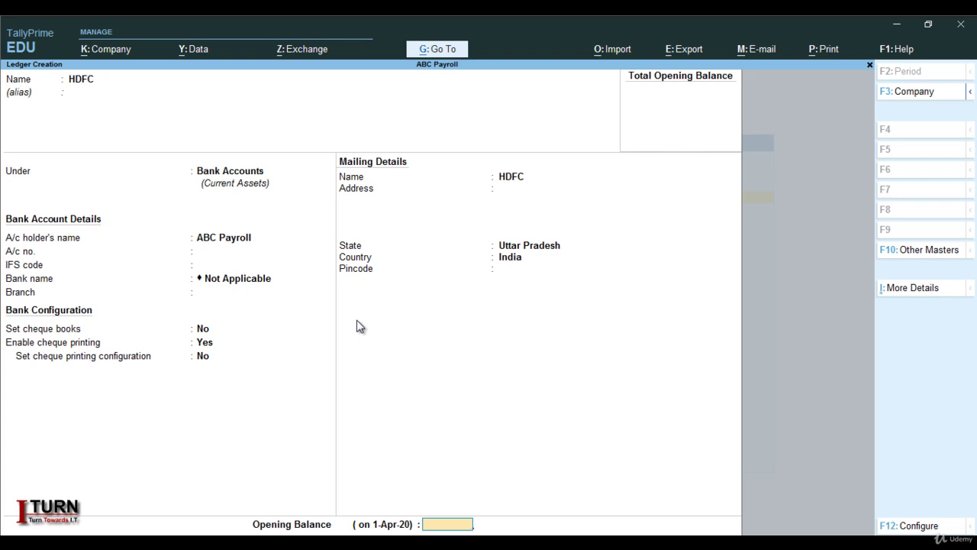
Set the HDFC ledger's opening balance to 4,00,000 Dr and save the ledger
type("4,00,00")
type("0")
key("Return")
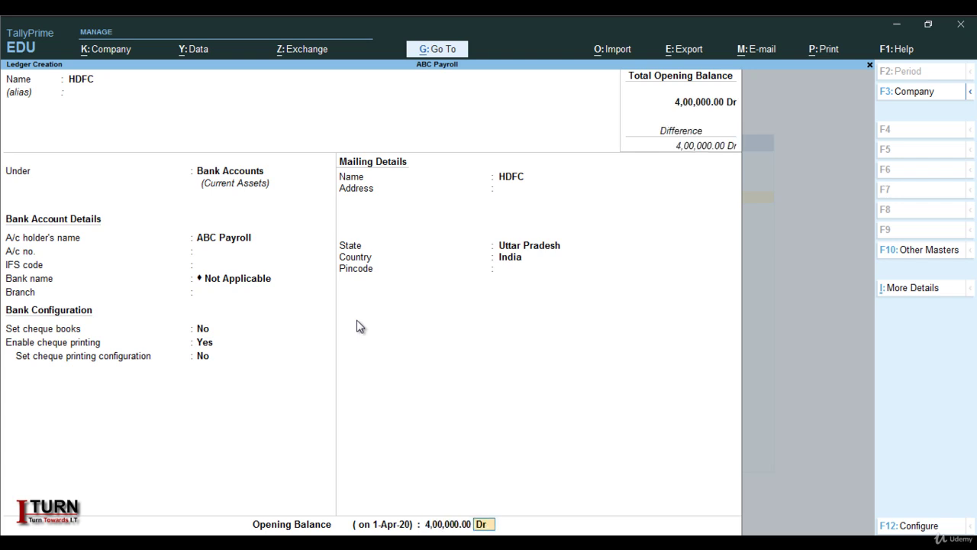
key("Return")
key("Return")
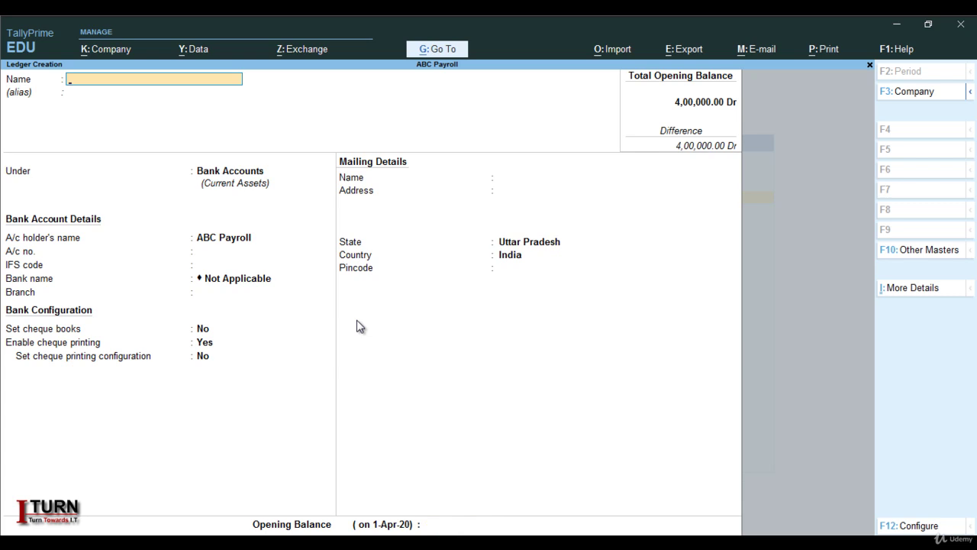
Quit ledger creation, return to the Gateway of Tally and open payroll voucher entry
key("Escape")
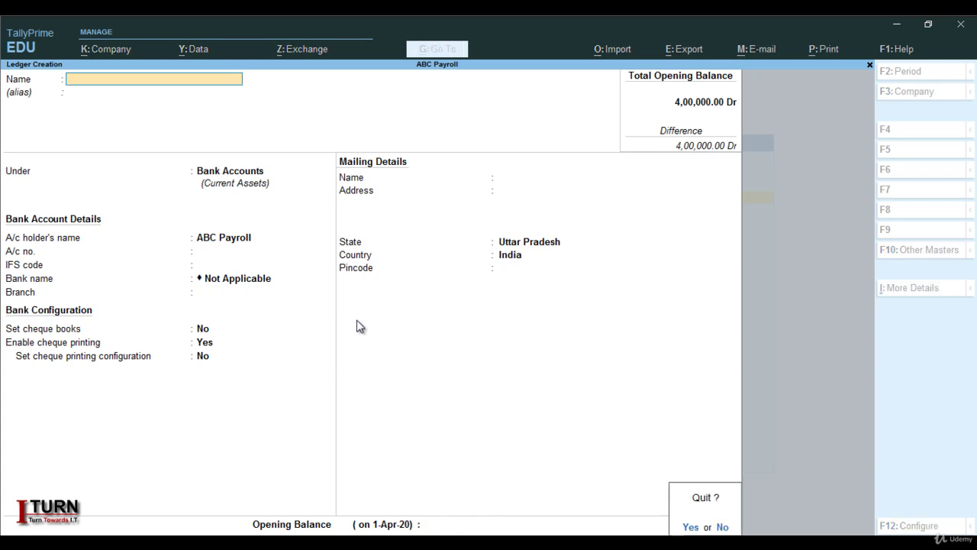
key("Return")
key("Escape")
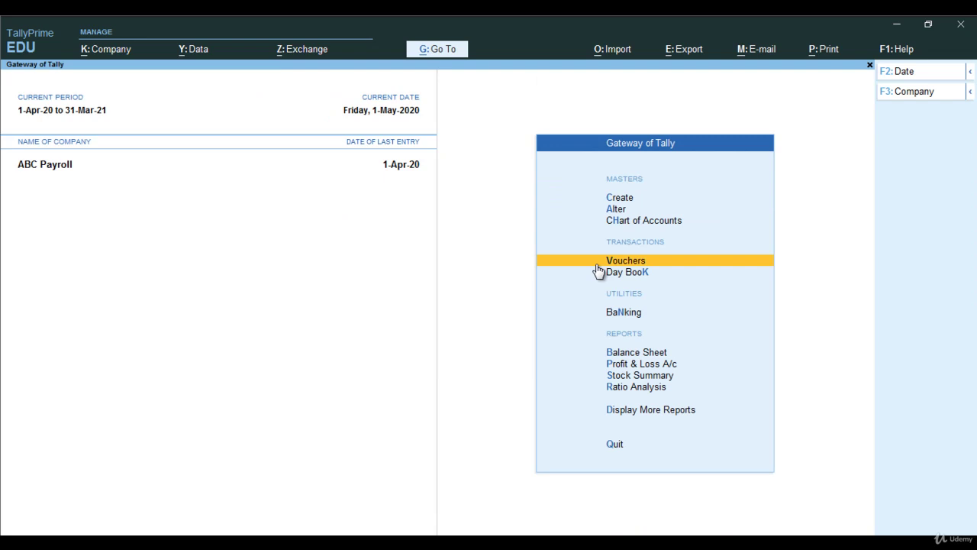
left_click(598, 263)
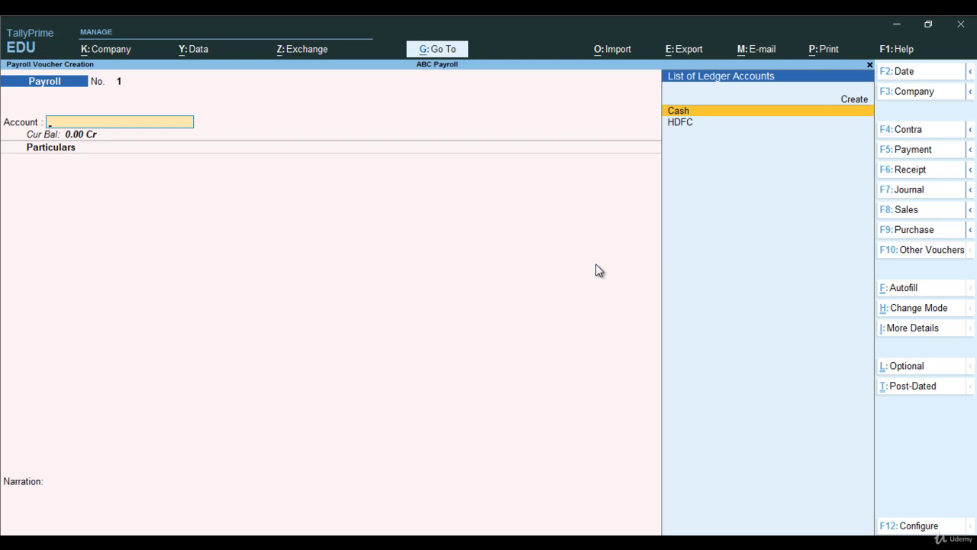
Set the payroll voucher's account to HDFC and start a Payroll Autofill that processes Salary
key("Down")
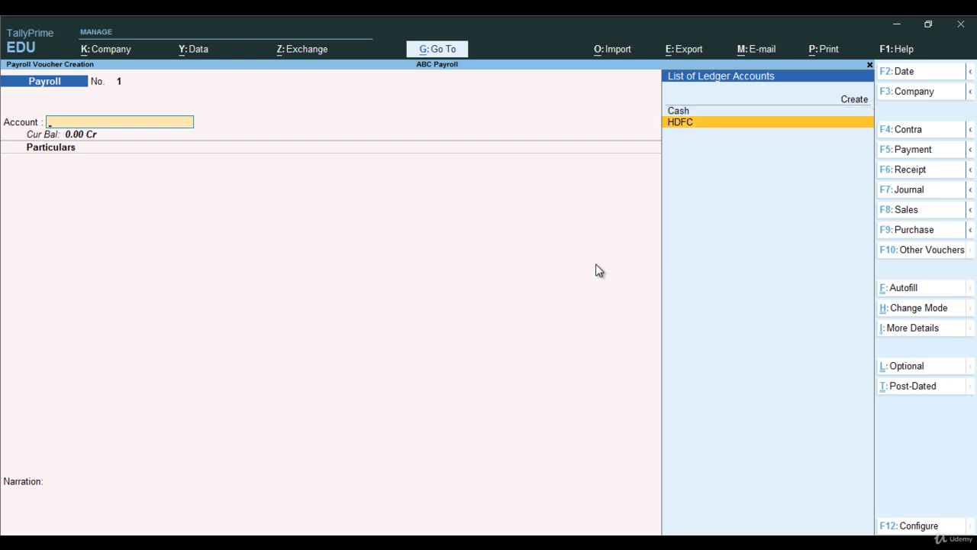
key("Return")
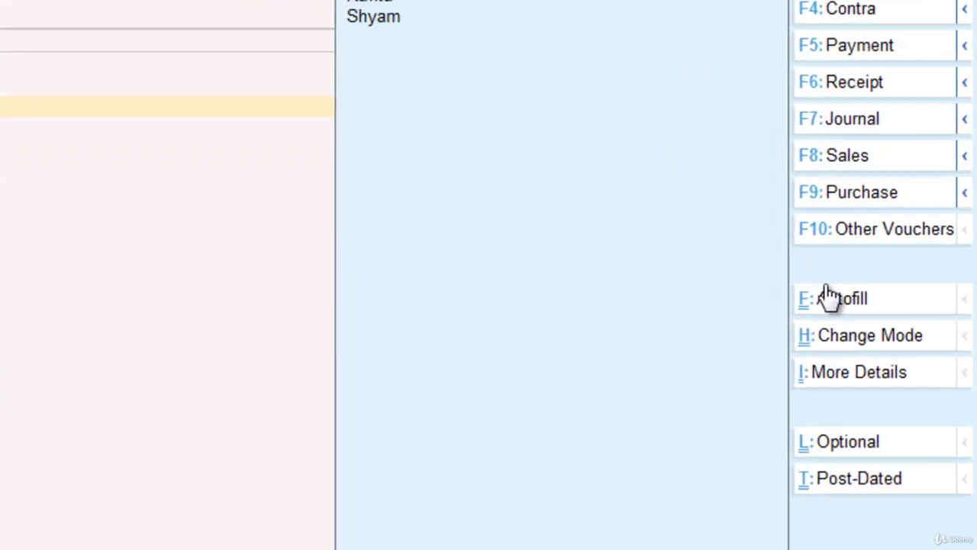
left_click(831, 298)
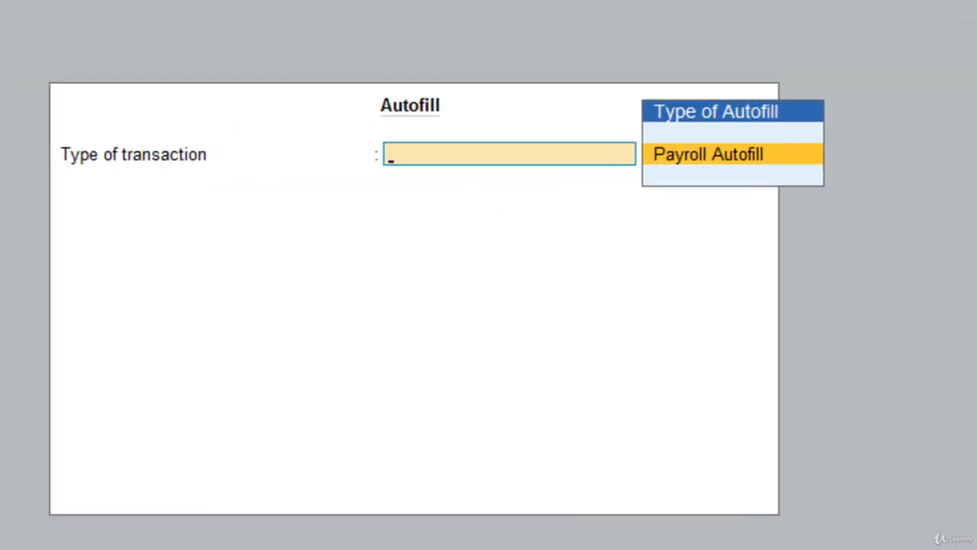
key("Return")
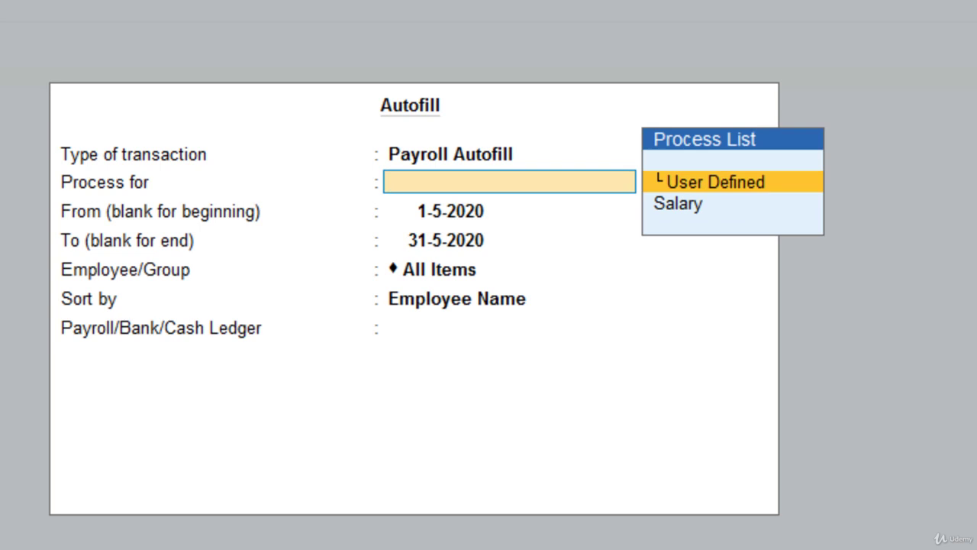
key("Down")
key("Return")
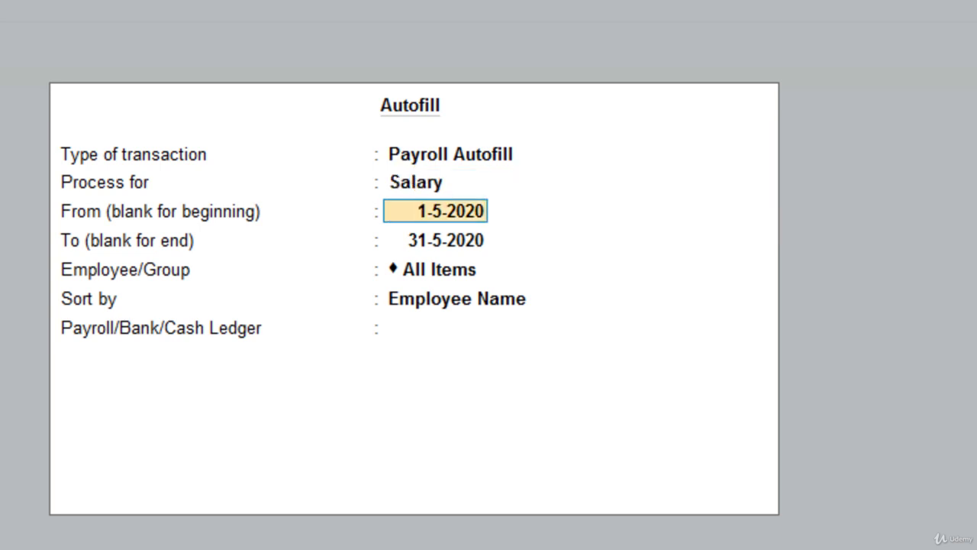
Set the autofill period from 1-4-2020 to 1-5-2020
type("1")
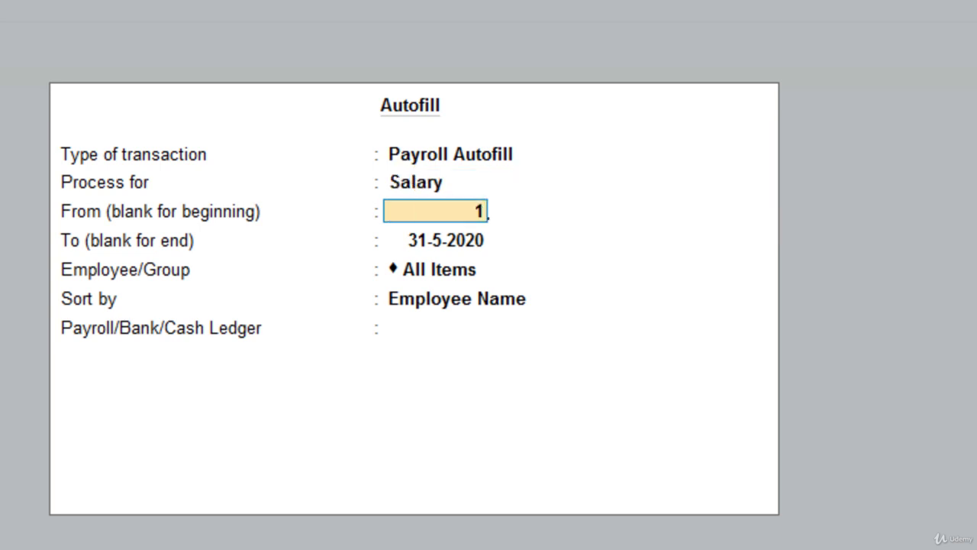
type("-4")
key("Return")
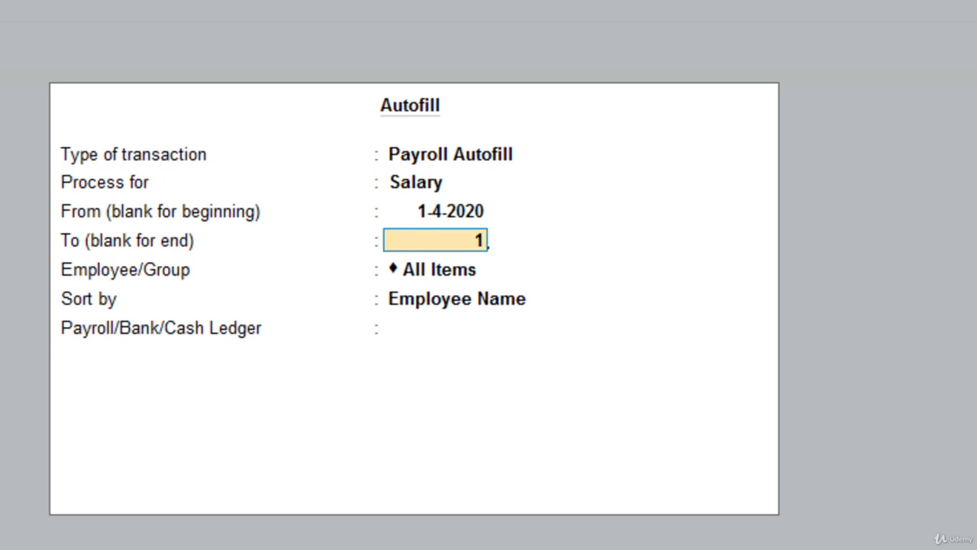
type("1-5")
key("Return")
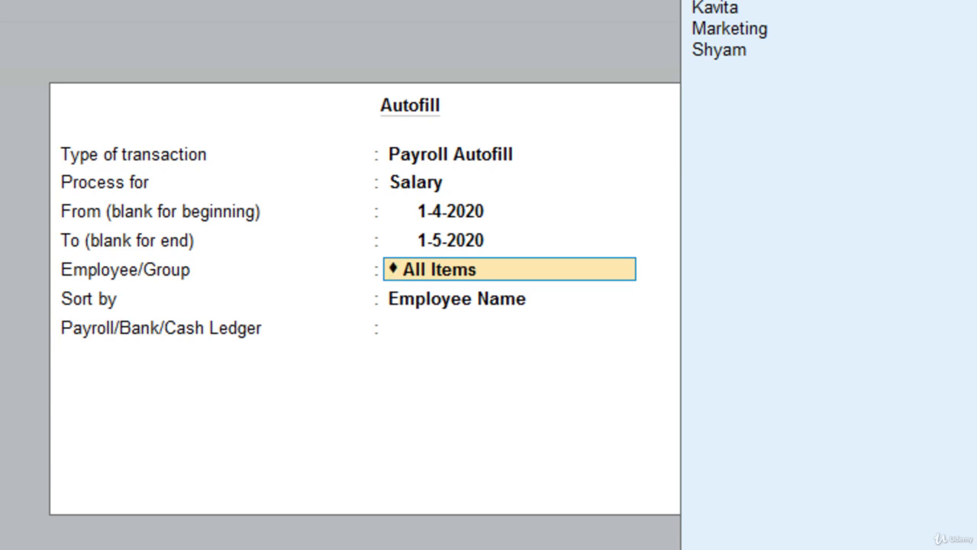
Autofill the voucher for All Items sorted by Employee Name, with HDFC as the ledger and Use Mode of Payment/Transaction Type at No
key("Return")
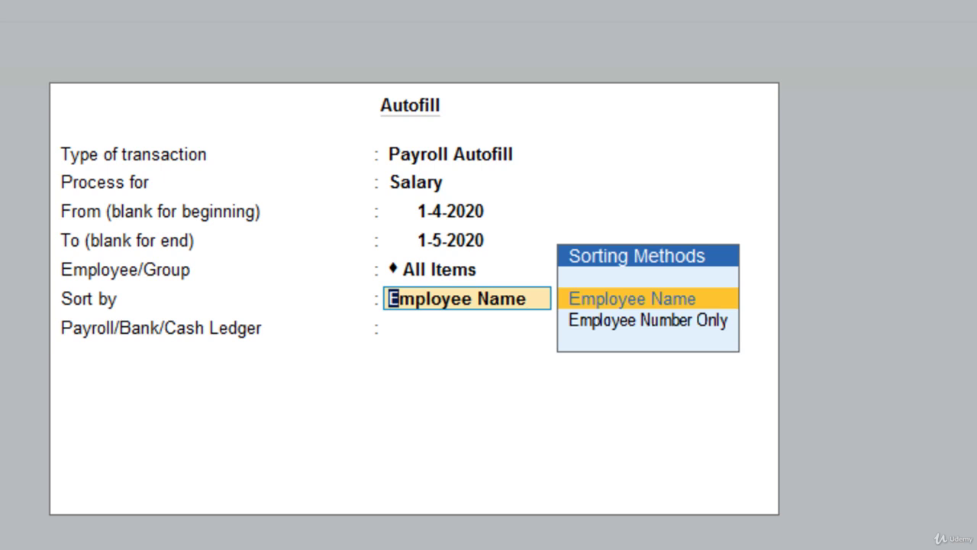
key("Return")
type("HDFC")
key("Return")
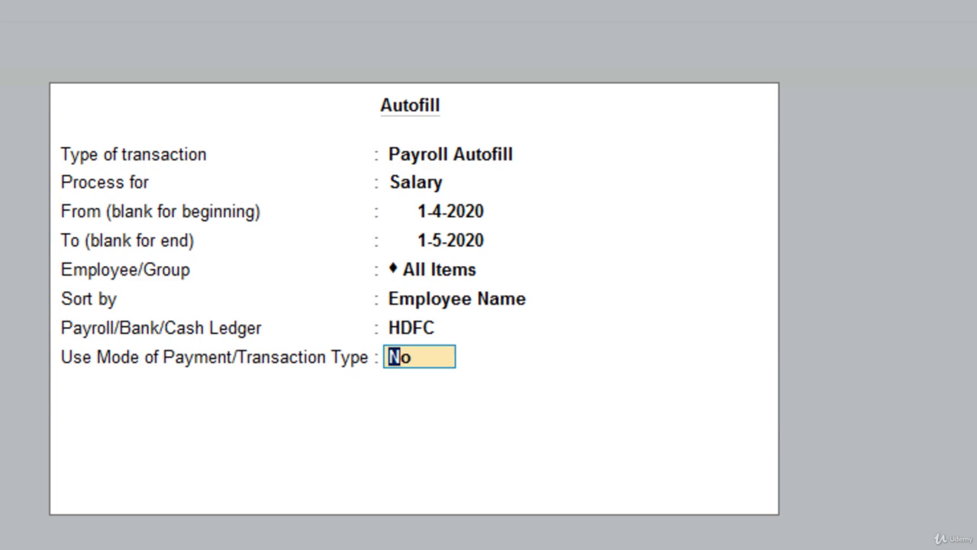
key("Return")
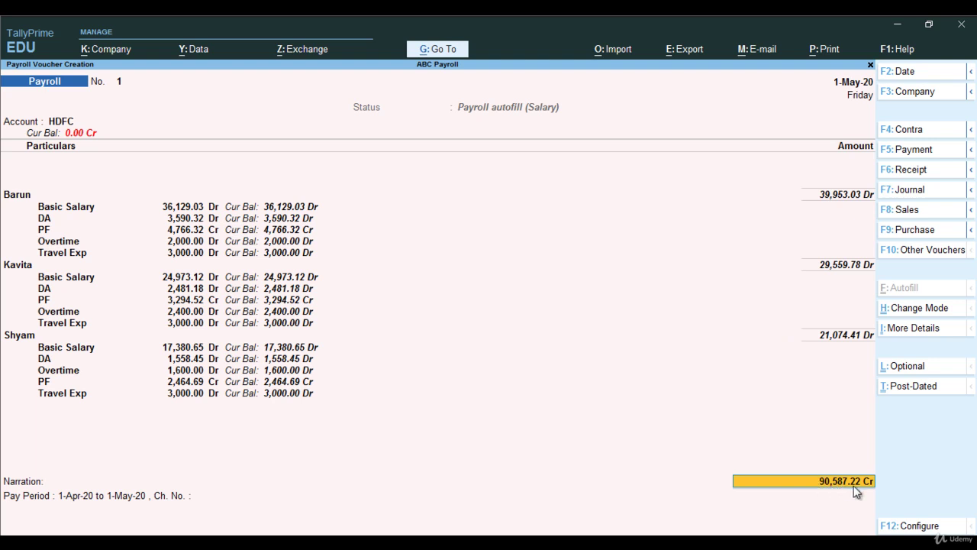
Accept the voucher total and keep the default Cheque bank allocation for HDFC dated 1-May-20
key("Return")
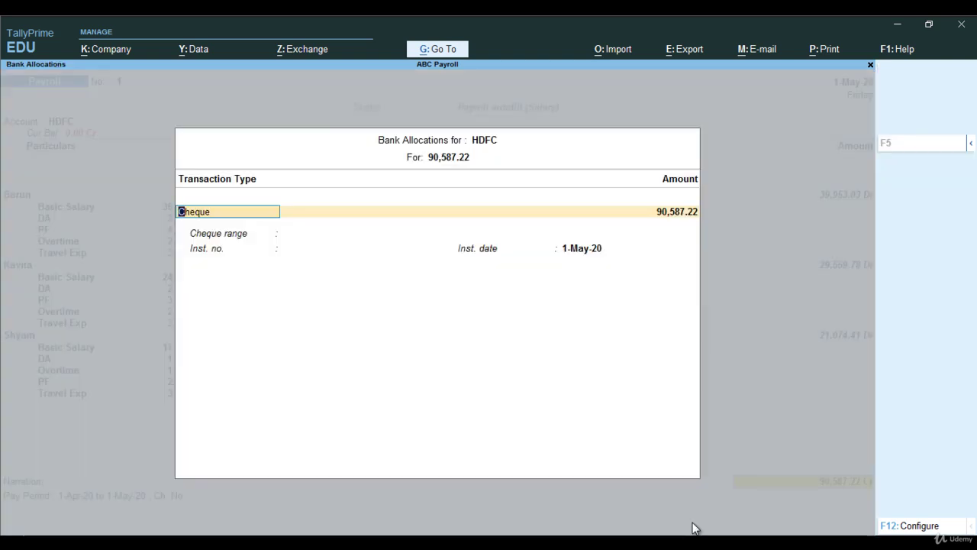
key("Return")
key("Return")
key("Return")
key("Return")
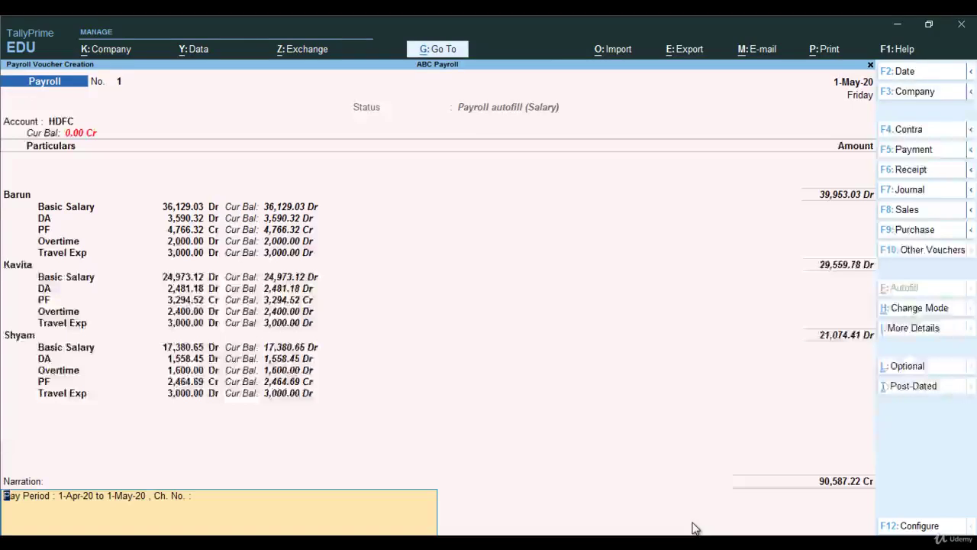
Keep the default pay period narration, save the payroll voucher and return to the Gateway of Tally
key("Return")
key("Return")
key("Escape")
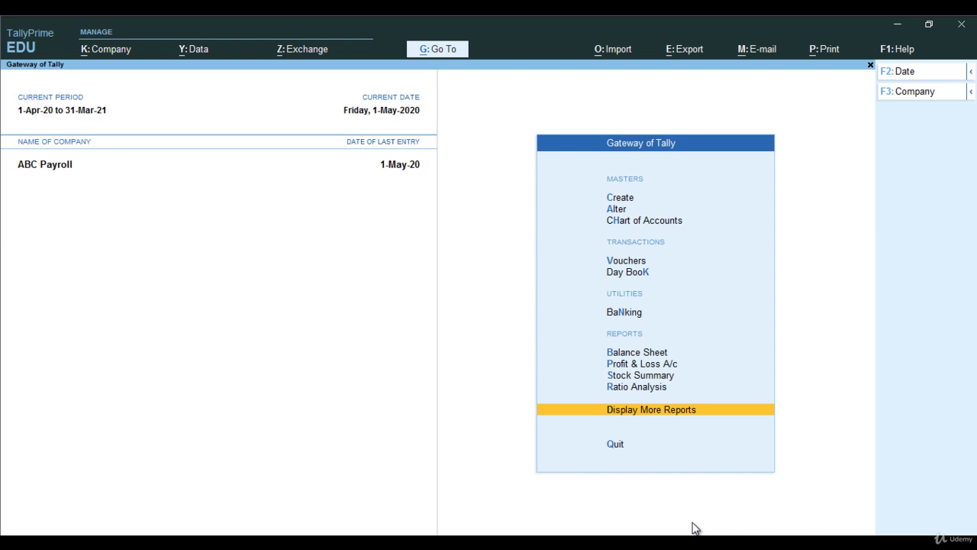
Open the list of Payroll Reports from the additional reports of the Gateway of Tally
key("Return")
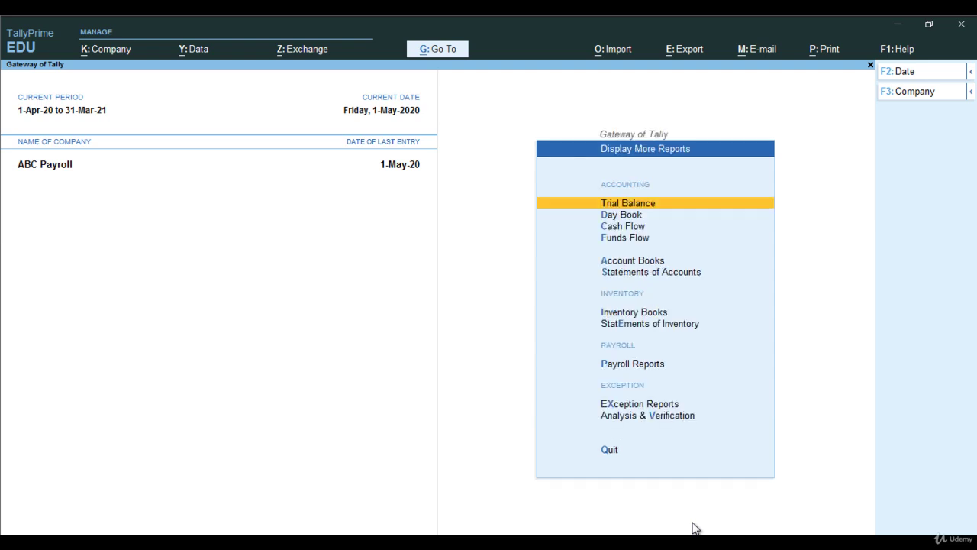
key("Down")
key("Down")
key("Down")
key("Down")
key("Down")
key("Down")
key("Down")
key("Down")
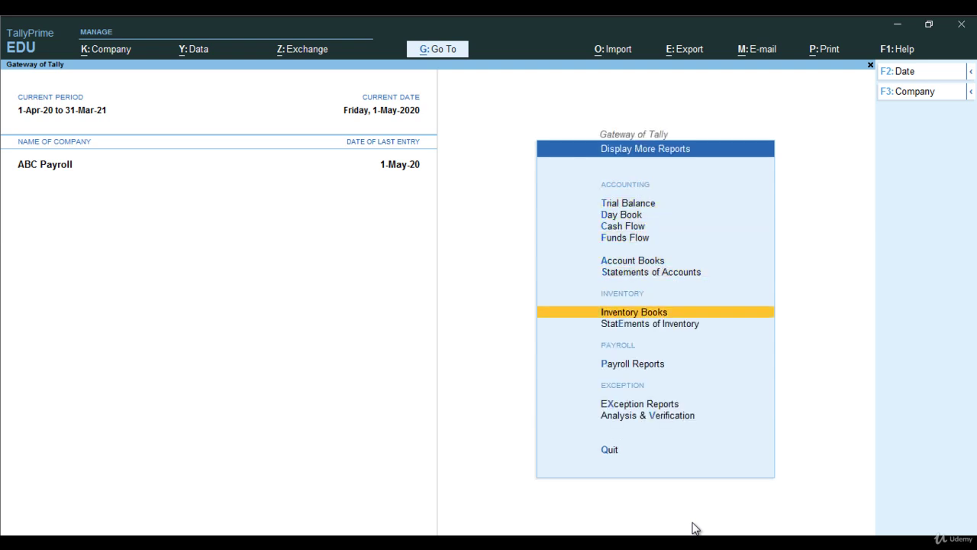
key("Down")
key("Up")
key("Return")
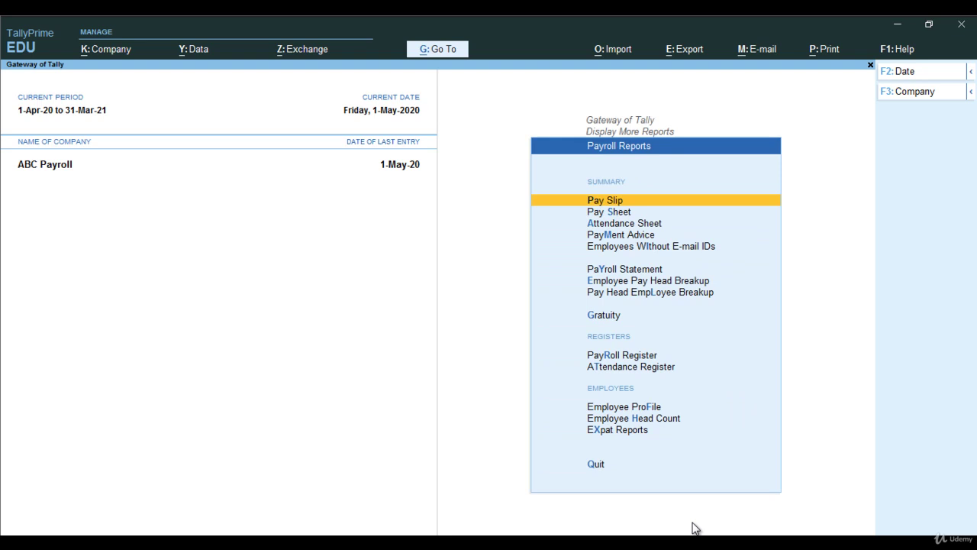
Display the Pay Slip report for the first individual employee in the list
key("Down")
key("Up")
key("Return")
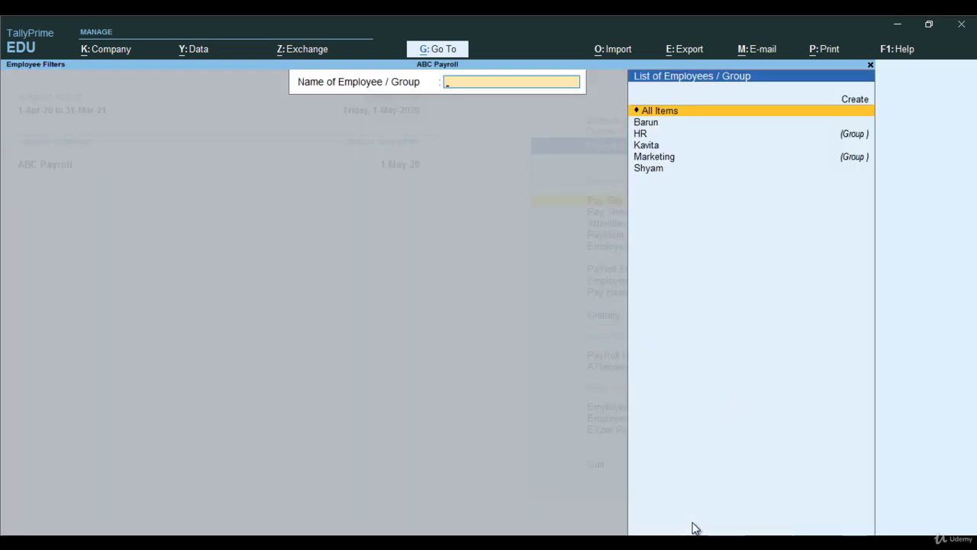
key("Down")
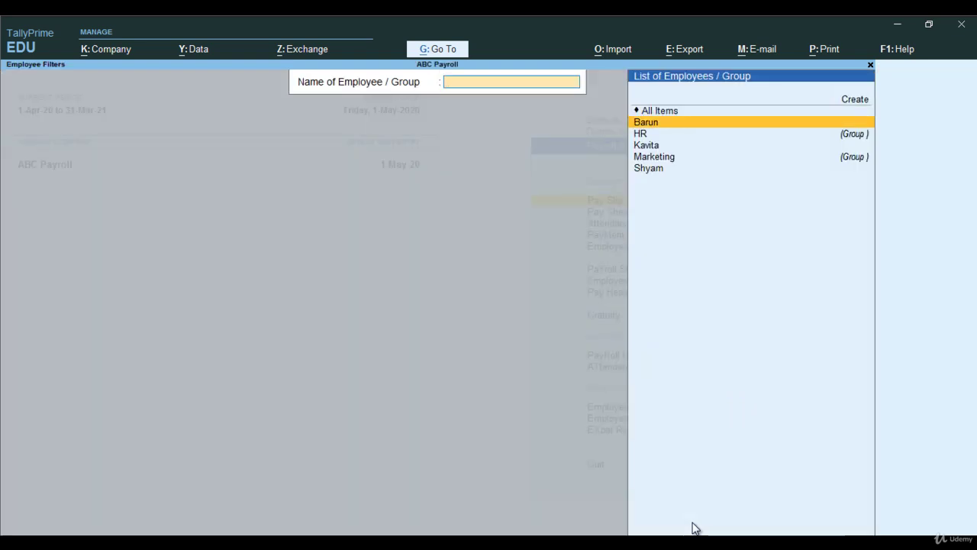
key("Return")
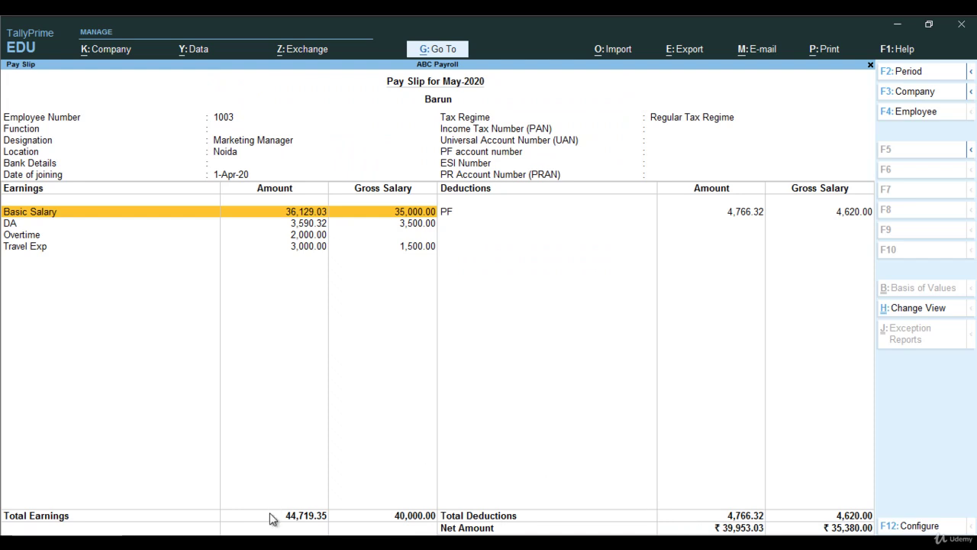
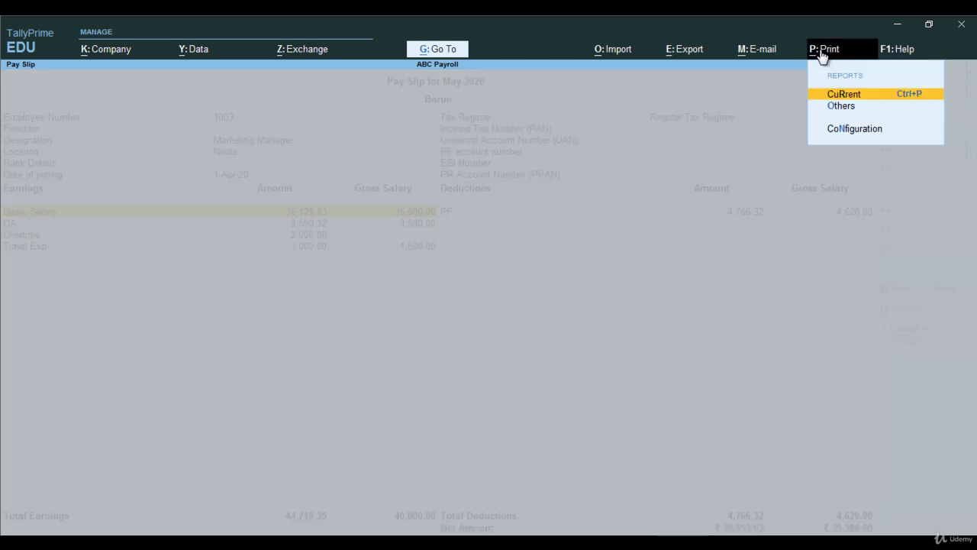
Preview the print layout of the current pay slip and return to the list of Payroll Reports
left_click(845, 95)
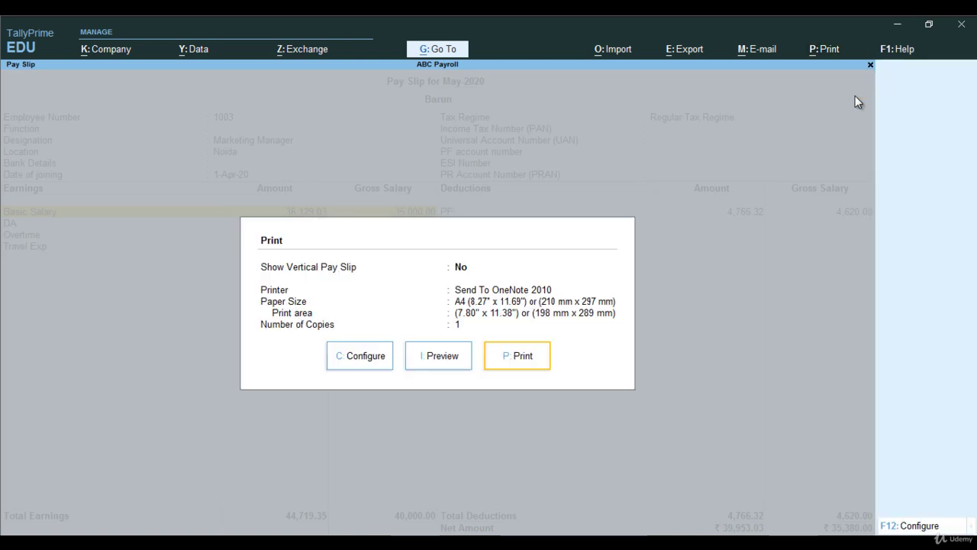
left_click(422, 362)
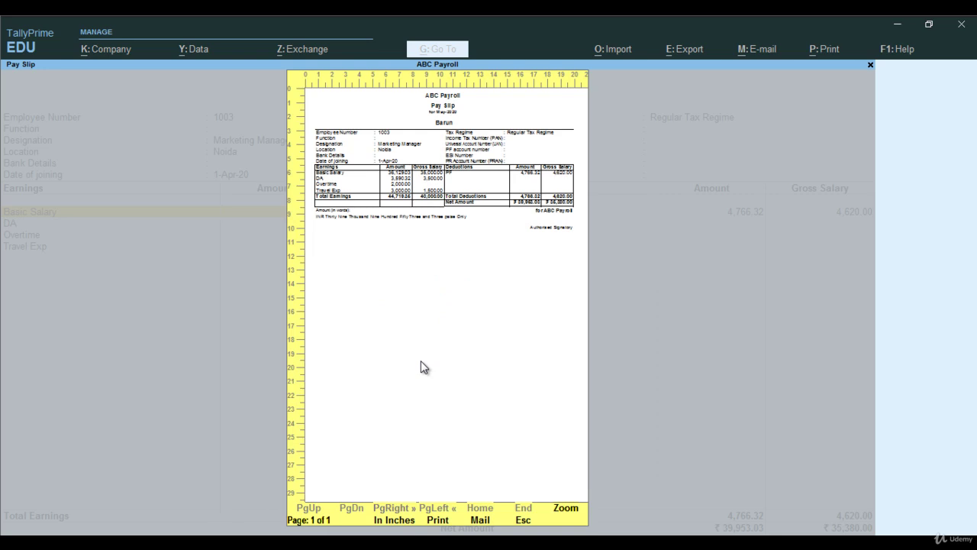
key("Escape")
key("Escape")
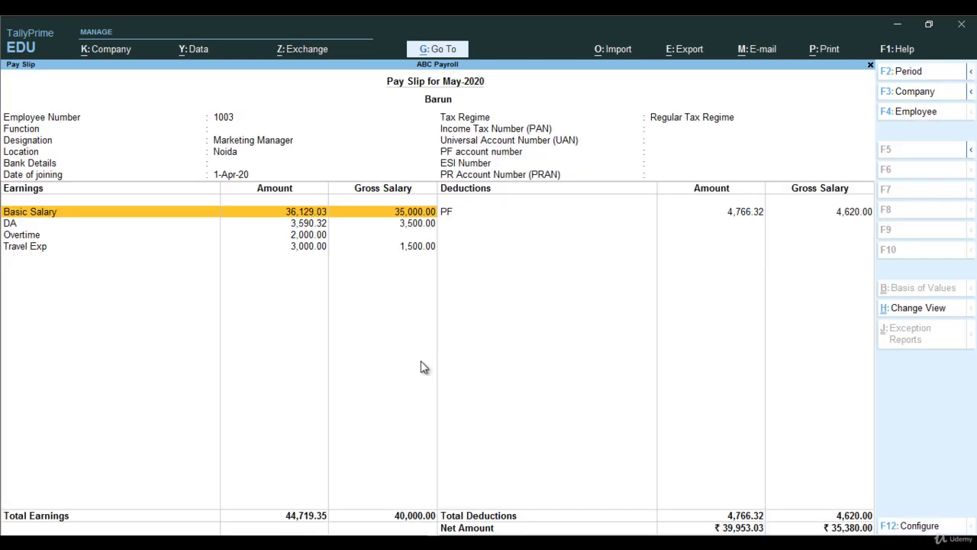
key("Escape")
key("Escape")
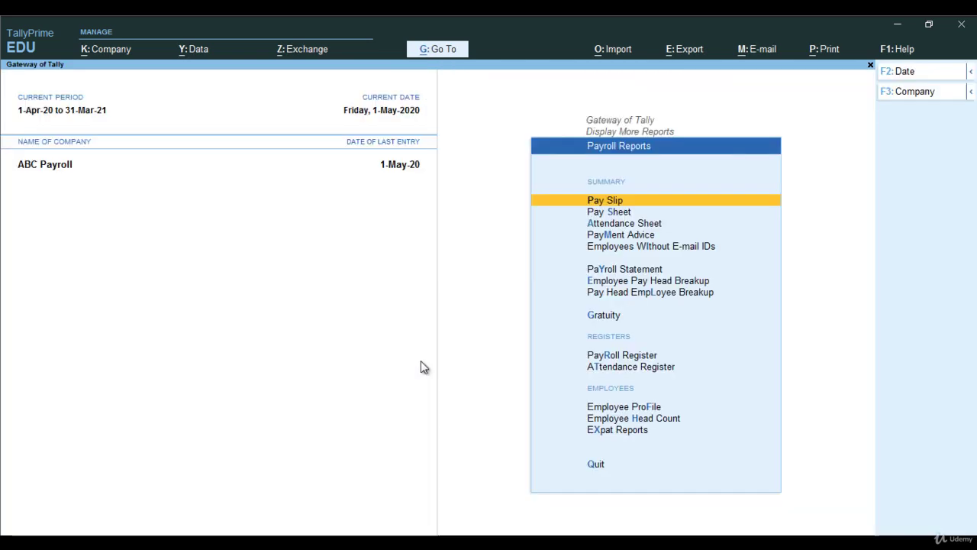